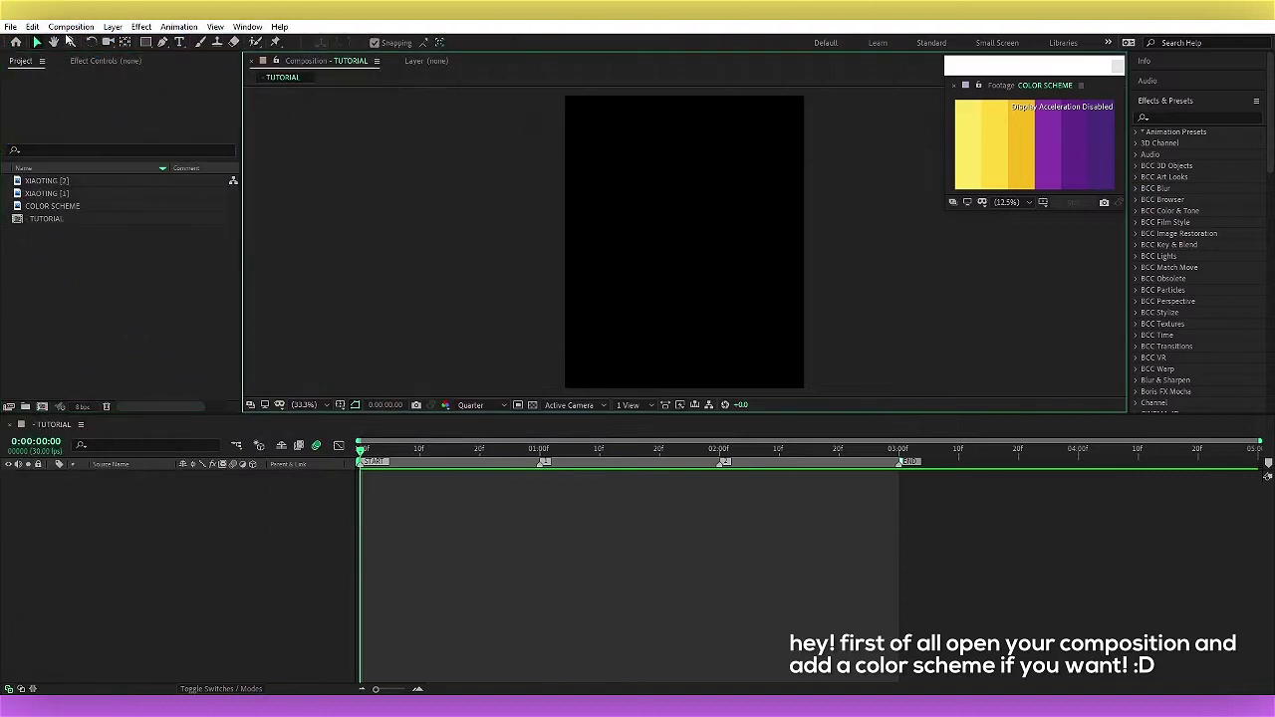
Step: Accept the composition settings unchanged and add a new solid layer
{"action": "left_click", "coordinate": [71, 27]}
{"action": "left_click", "coordinate": [84, 60]}
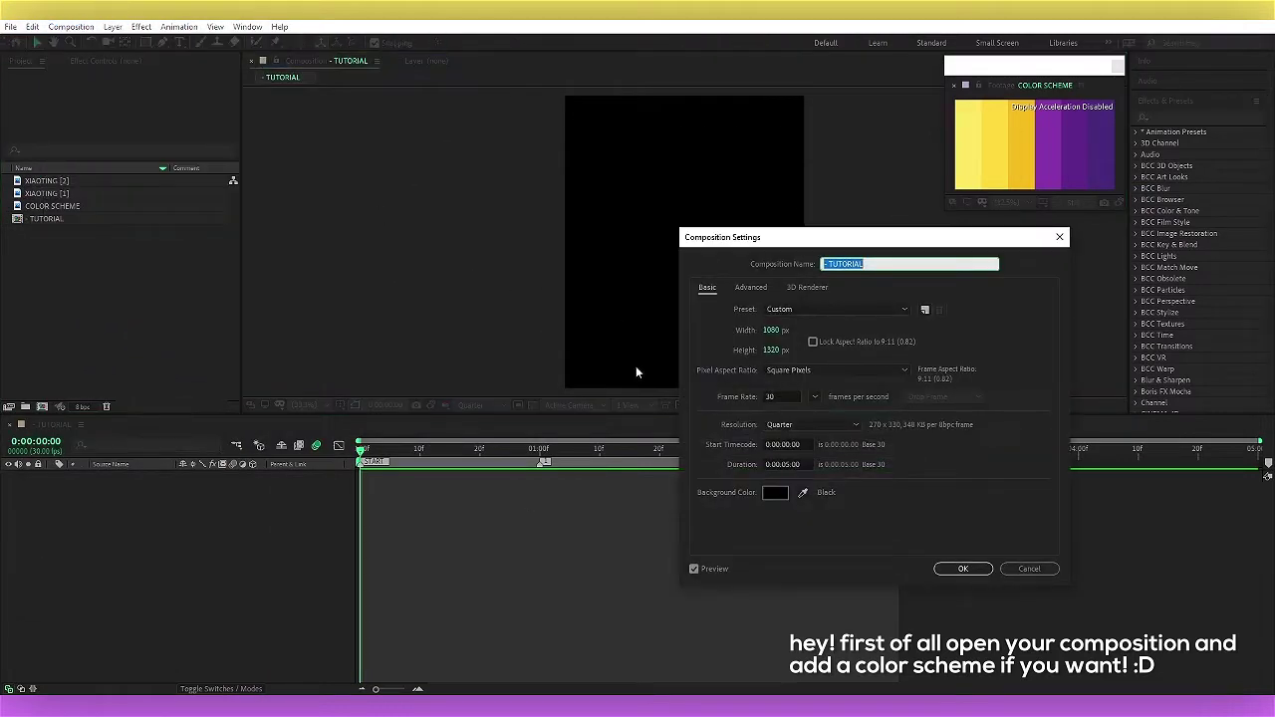
{"action": "left_click", "coordinate": [964, 569]}
{"action": "right_click", "coordinate": [293, 498]}
{"action": "mouse_move", "coordinate": [319, 506]}
{"action": "left_click", "coordinate": [484, 543]}
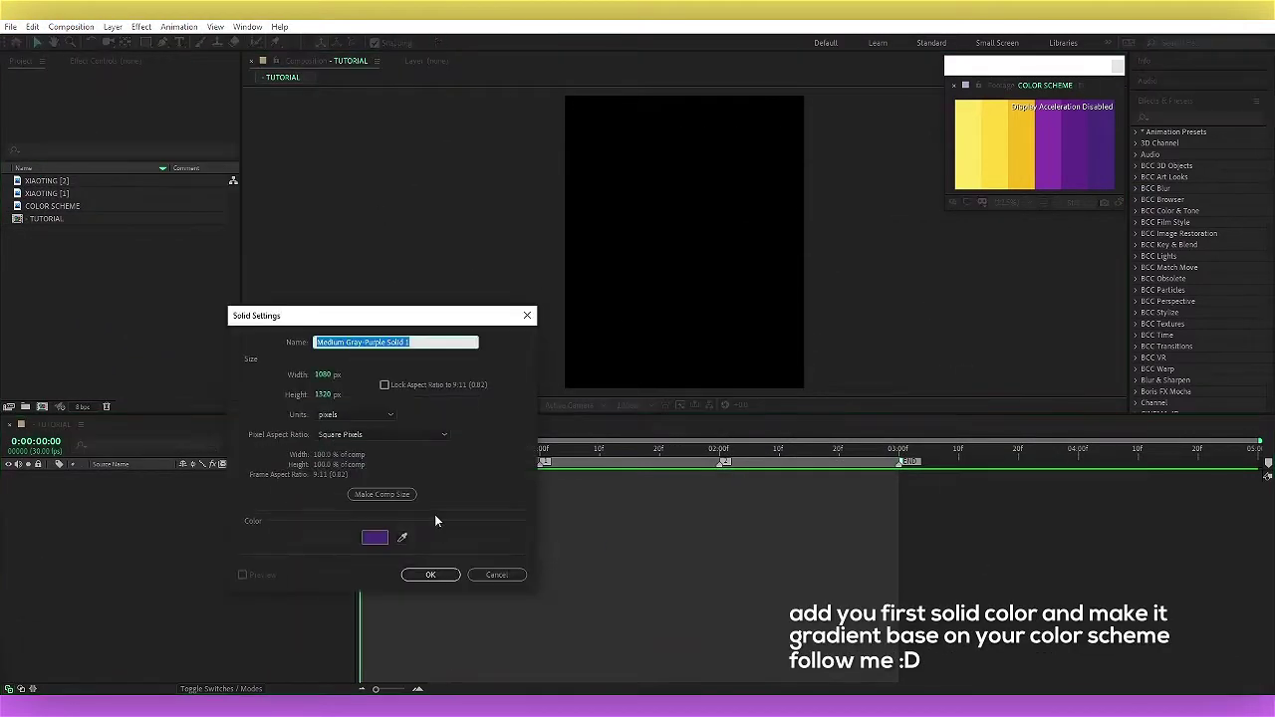
{"action": "key", "text": "Return"}
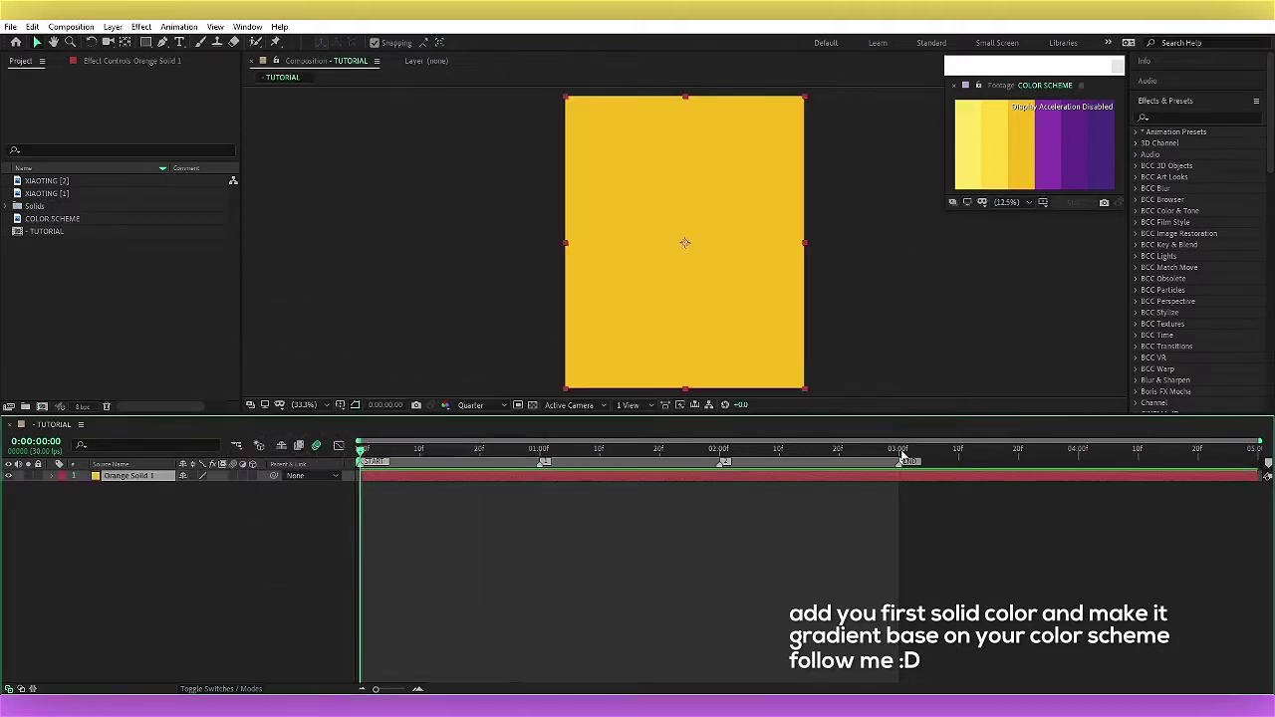
Step: Give the solid a Gradient Overlay of a light and a paler yellow sampled from the colour scheme
{"action": "right_click", "coordinate": [97, 477]}
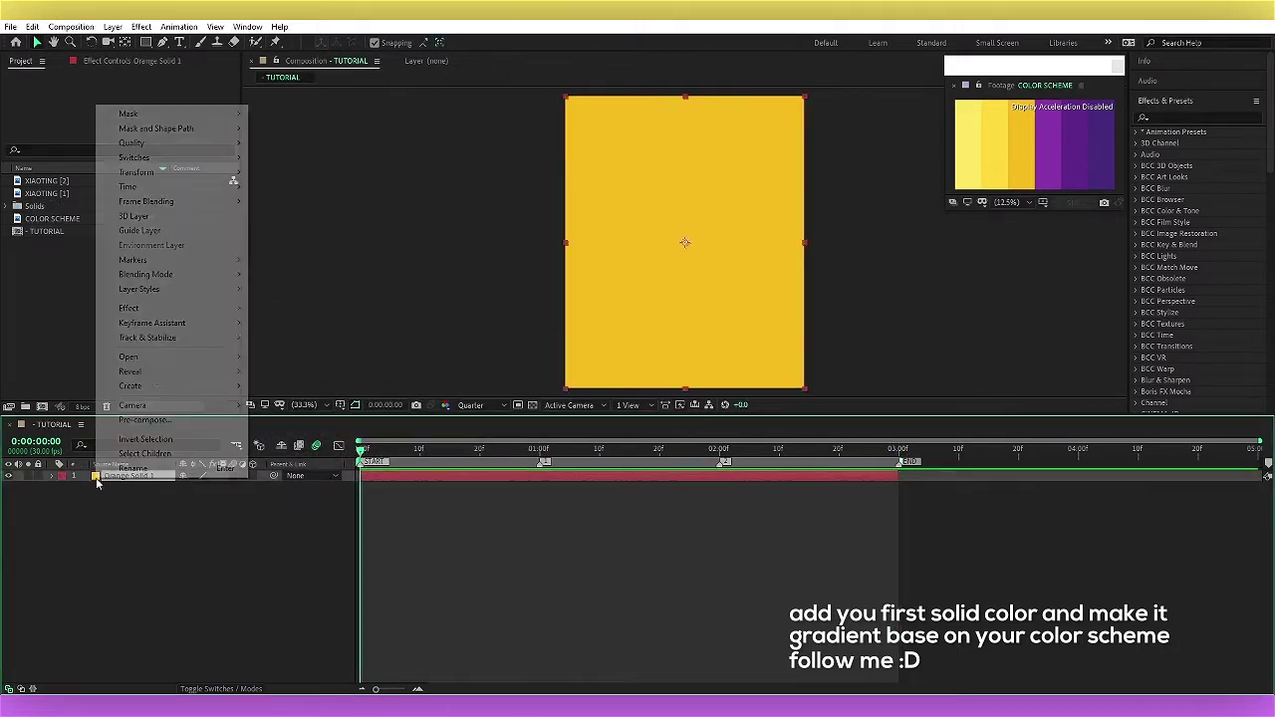
{"action": "mouse_move", "coordinate": [200, 289]}
{"action": "left_click", "coordinate": [299, 439]}
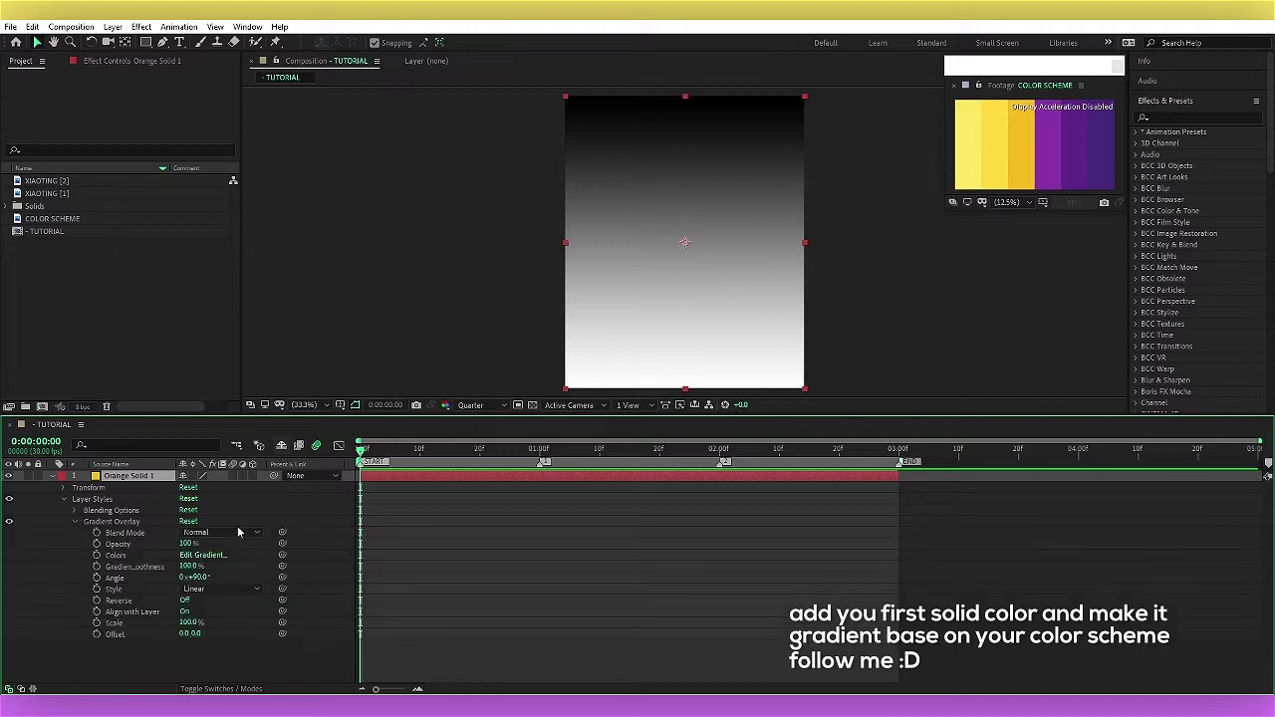
{"action": "left_click", "coordinate": [203, 555]}
{"action": "left_click", "coordinate": [307, 127]}
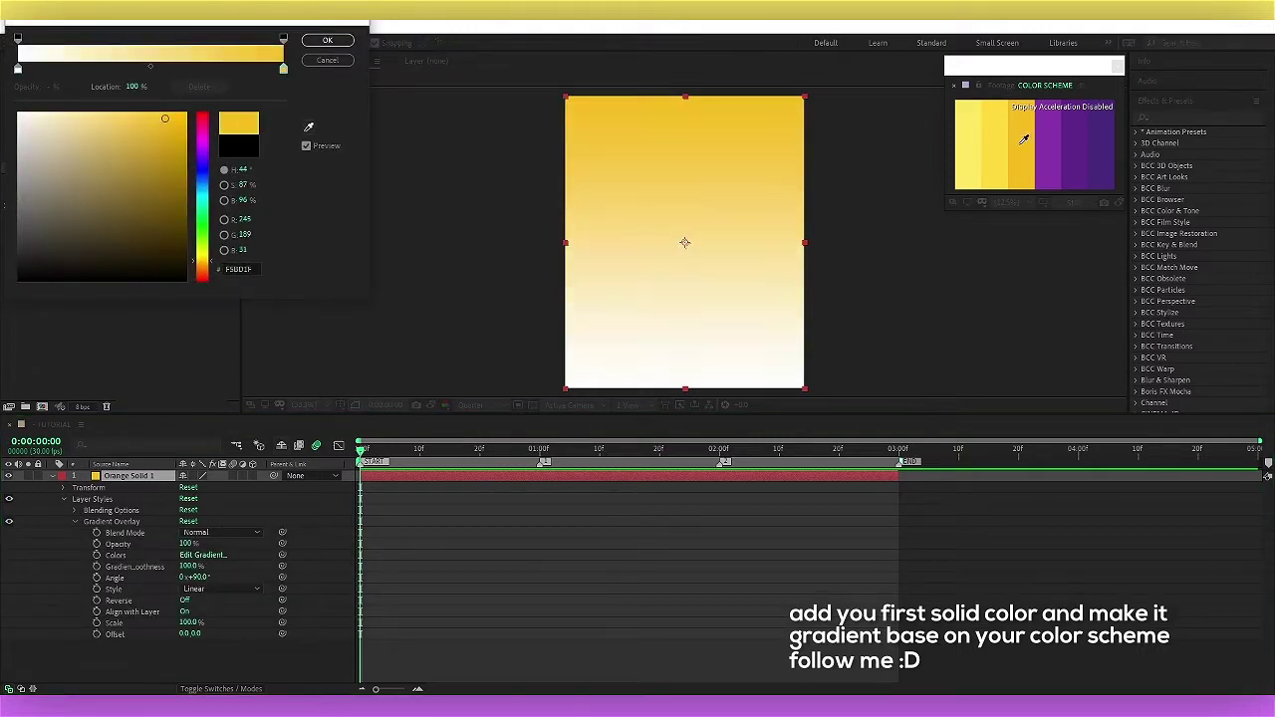
{"action": "left_click", "coordinate": [18, 69]}
{"action": "left_click", "coordinate": [307, 126]}
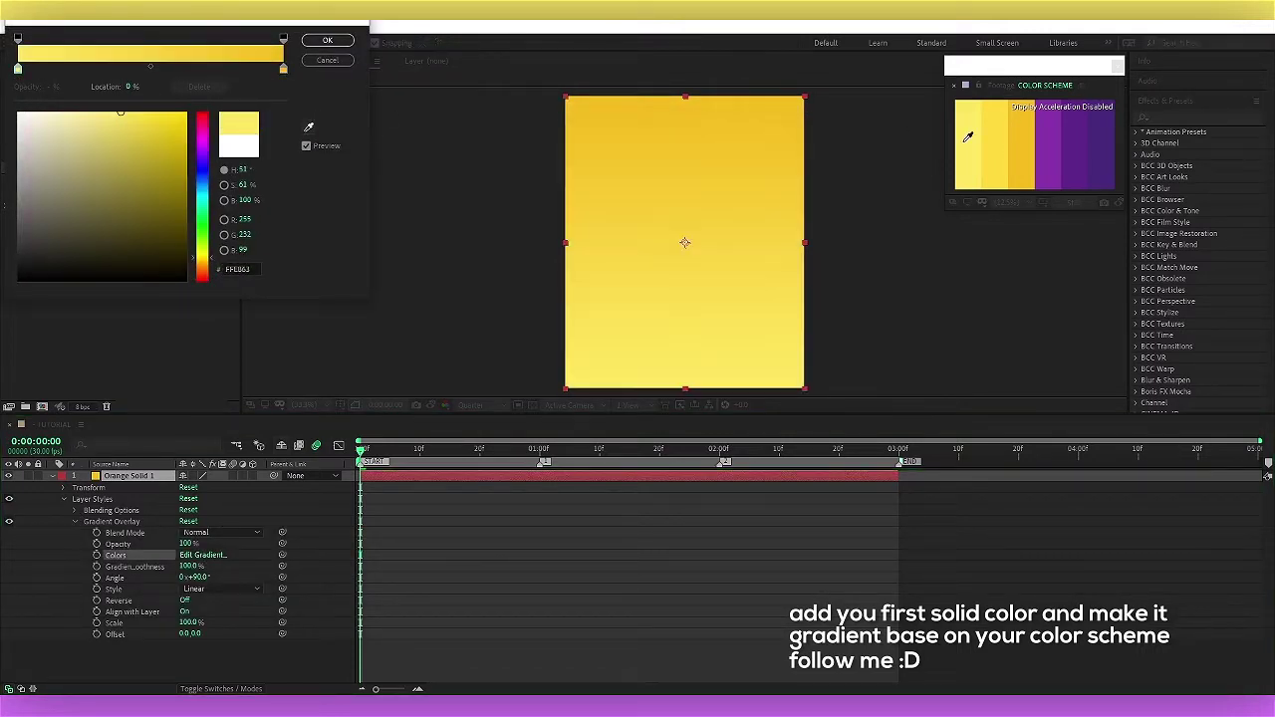
{"action": "left_click", "coordinate": [968, 150]}
{"action": "left_click", "coordinate": [328, 41]}
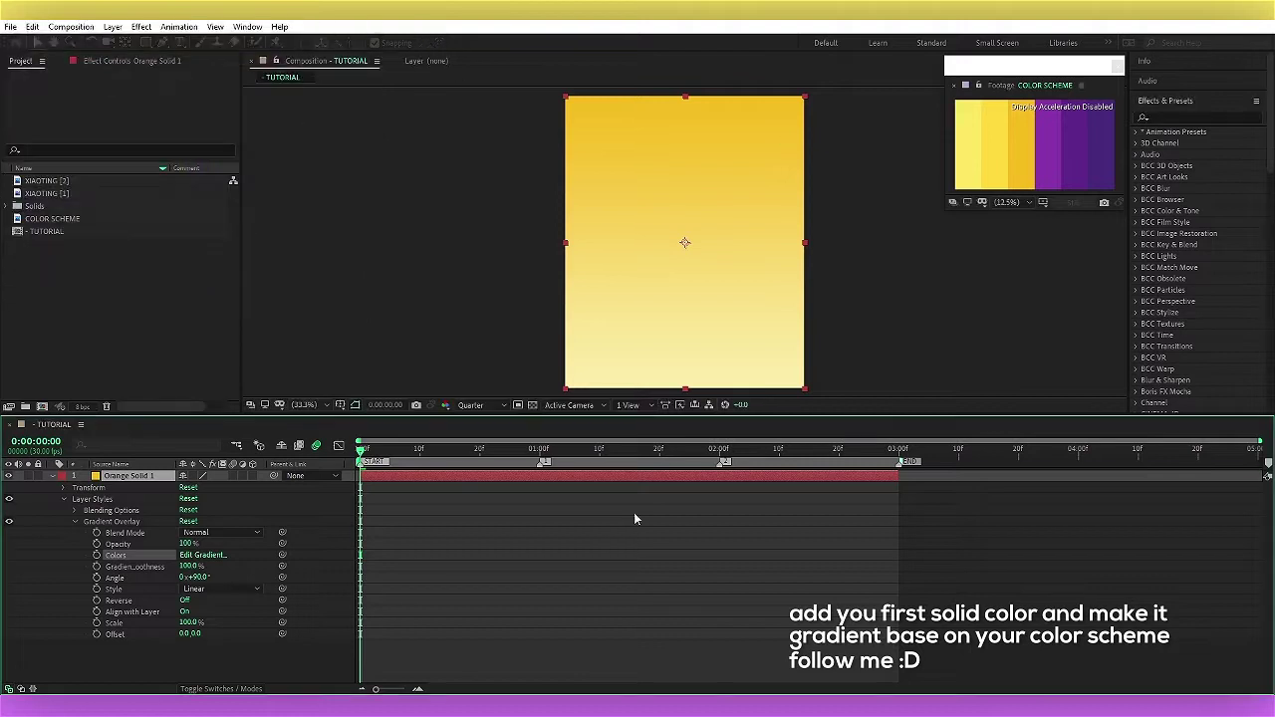
Step: Apply S_WipeCircle with Wipe Percent 50 to crop the solid into a circle
{"action": "left_click", "coordinate": [1198, 118]}
{"action": "type", "text": "circle"}
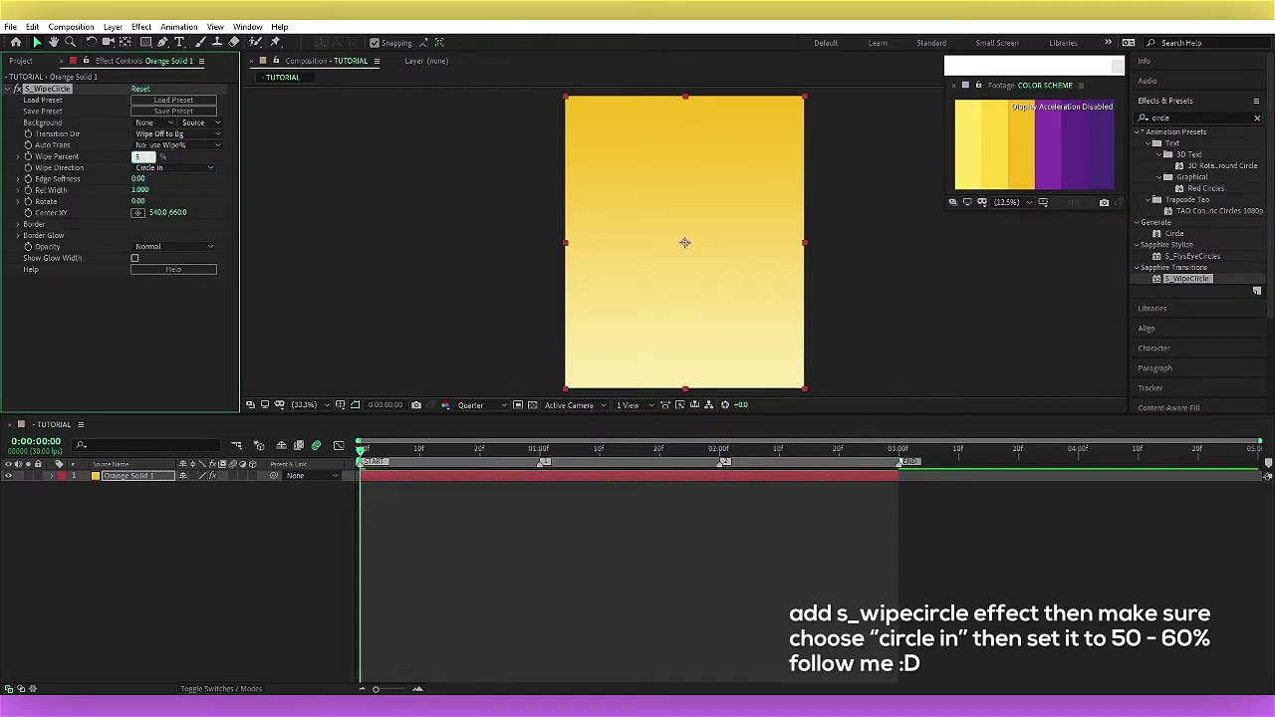
{"action": "type", "text": "0"}
{"action": "key", "text": "Return"}
Step: Duplicate the circle layer and fill the lower copy white with the Fill effect
{"action": "left_click", "coordinate": [411, 475]}
{"action": "key", "text": "ctrl+d"}
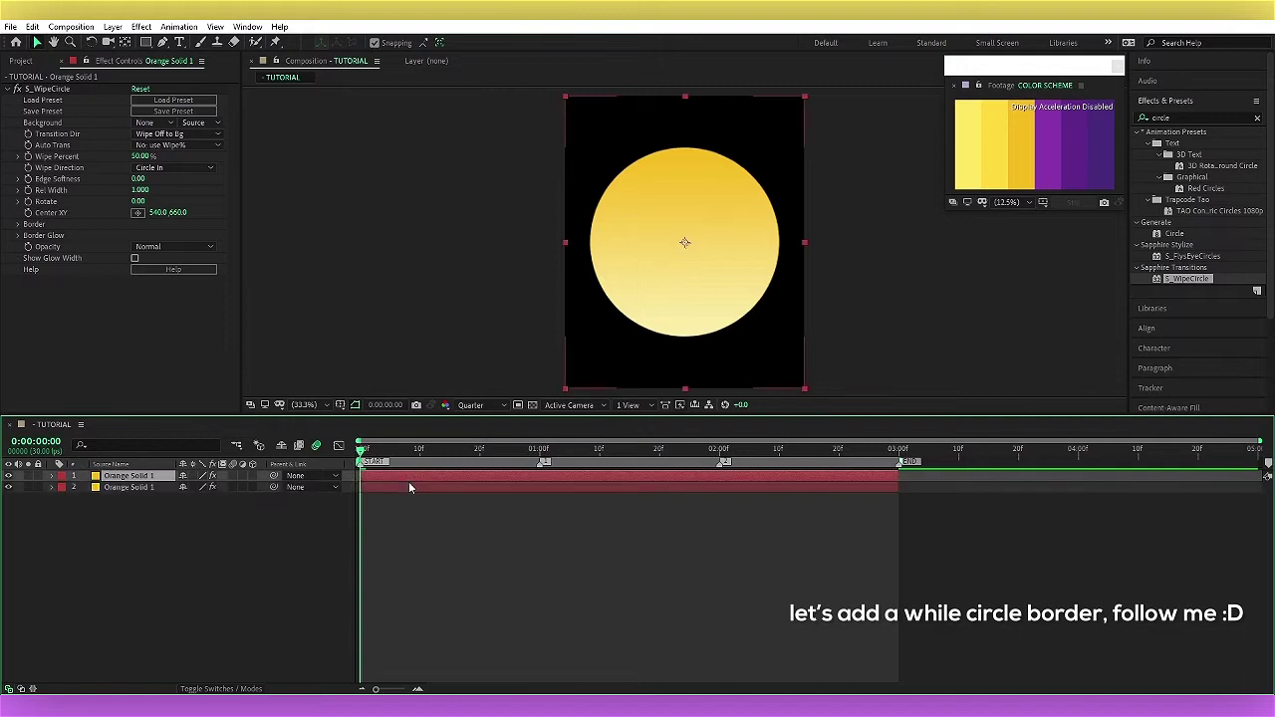
{"action": "left_click", "coordinate": [409, 486]}
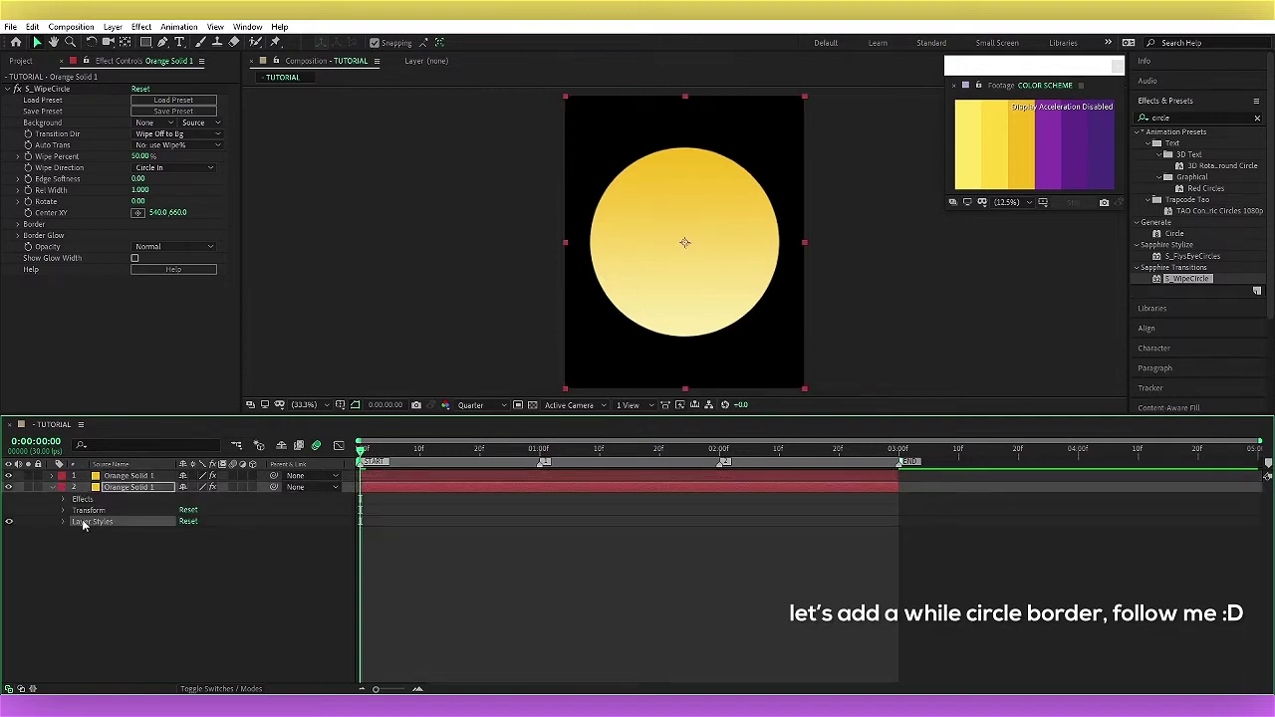
{"action": "left_click", "coordinate": [1207, 117]}
{"action": "type", "text": "fo"}
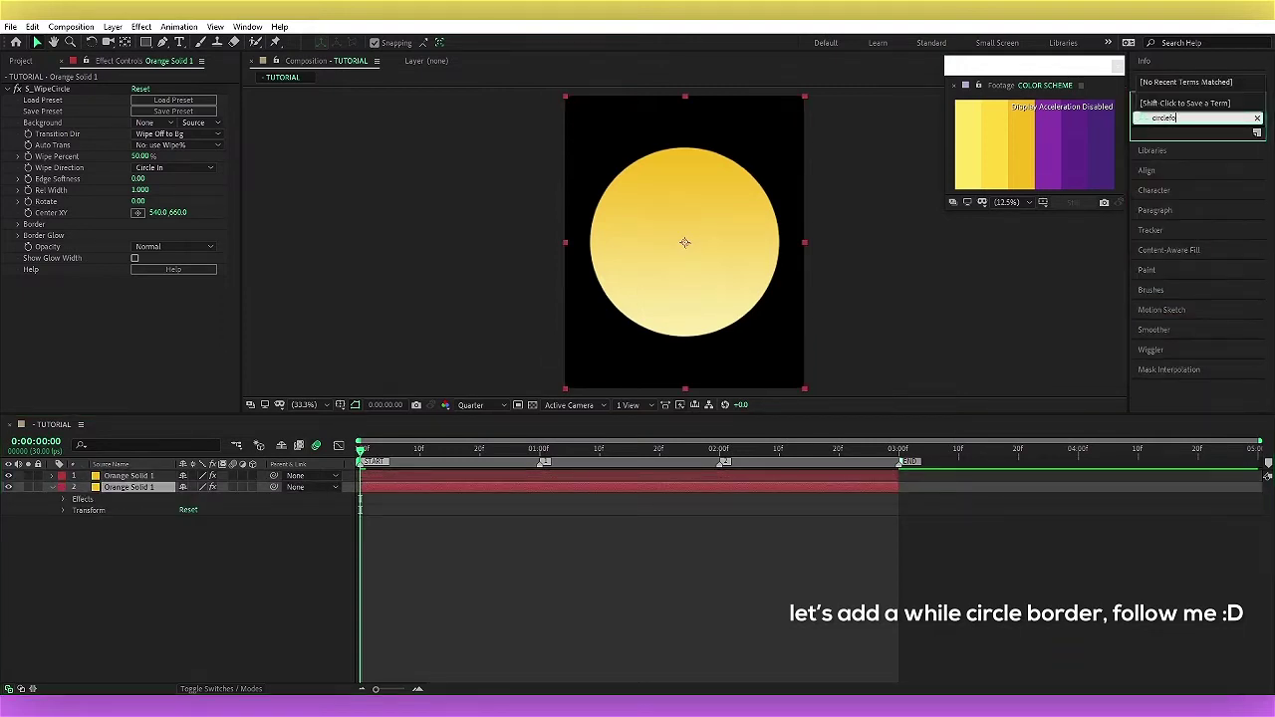
{"action": "type", "text": "fill"}
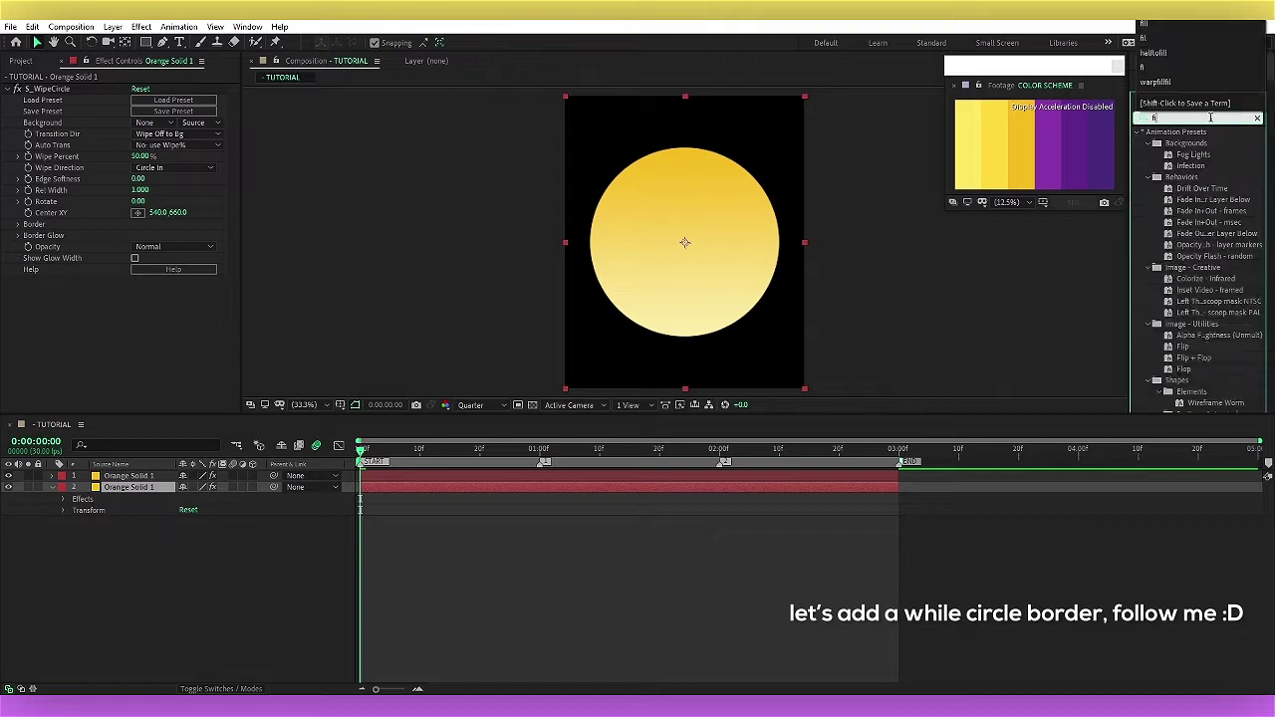
{"action": "left_click_drag", "start_coordinate": [1182, 199], "coordinate": [750, 217]}
{"action": "left_click", "coordinate": [136, 315]}
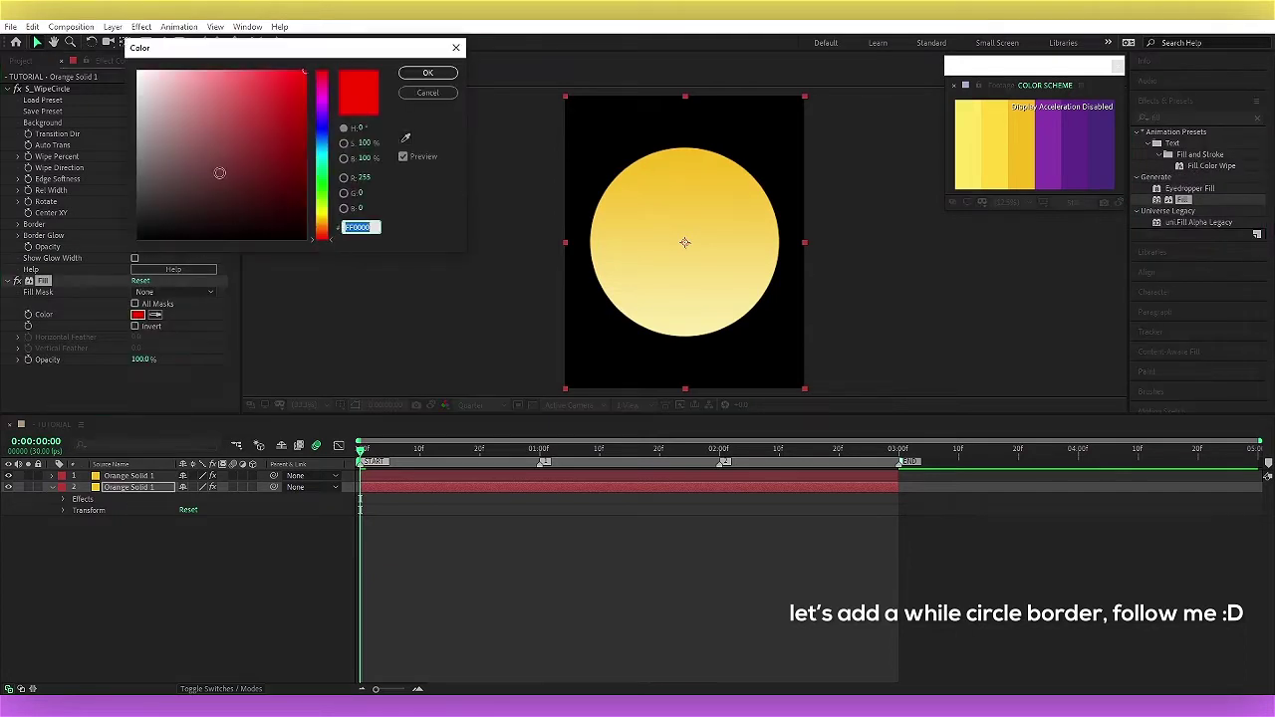
{"action": "left_click", "coordinate": [427, 72]}
Step: Scale the white circle to 105% so it rings the yellow one, previewing at full resolution
{"action": "key", "text": "s"}
{"action": "left_click", "coordinate": [221, 498]}
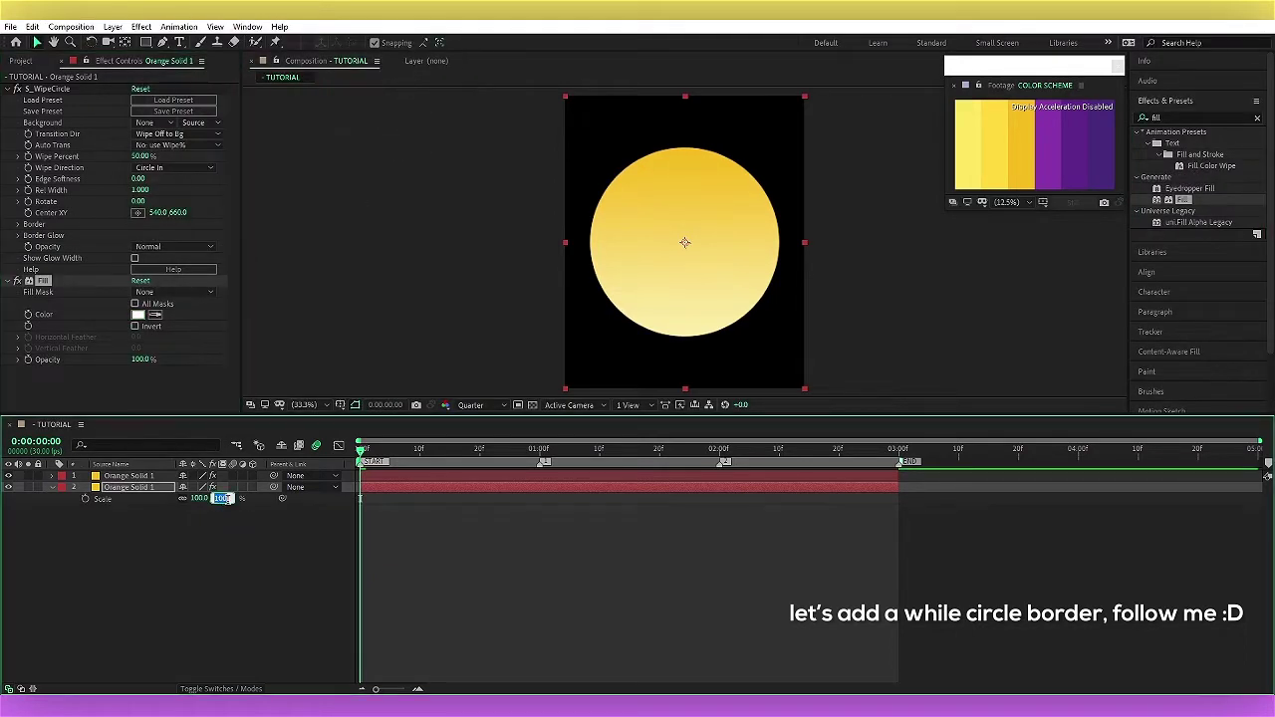
{"action": "key", "text": "Return"}
{"action": "left_click", "coordinate": [568, 582]}
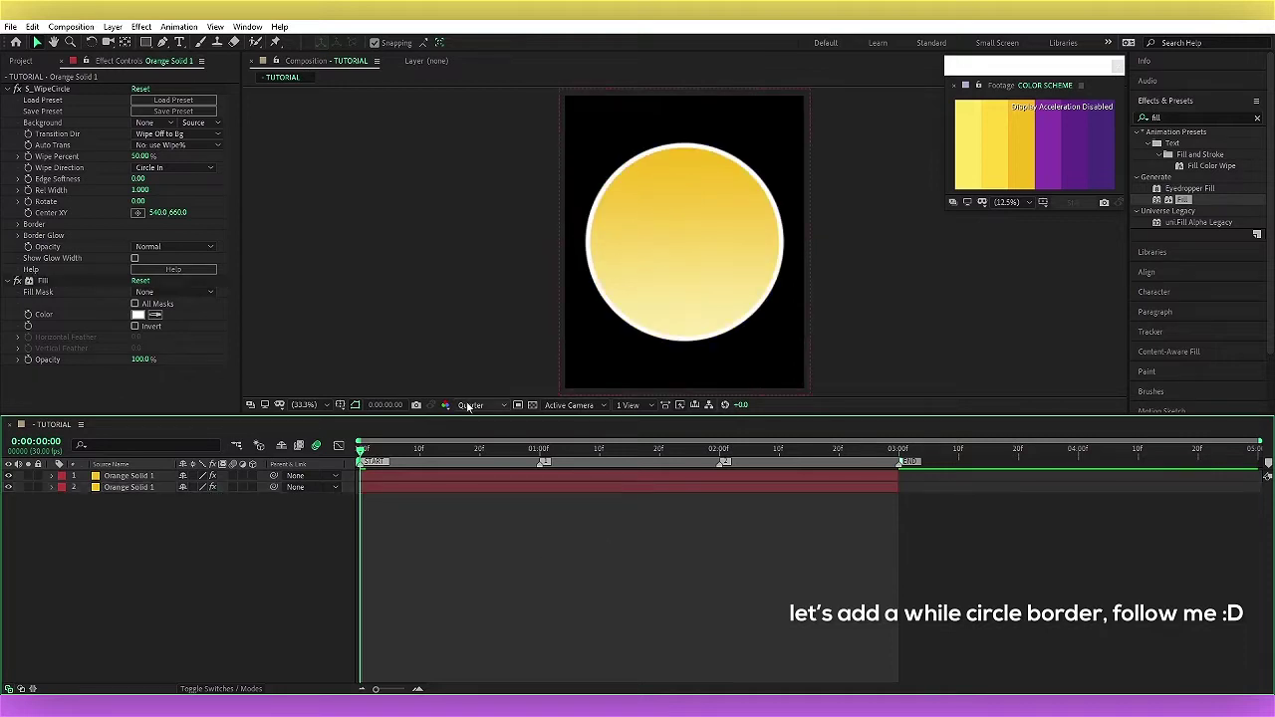
Step: Select both circle layers and pre-compose them
{"action": "key", "text": "ctrl+j"}
{"action": "key", "text": "ctrl+a"}
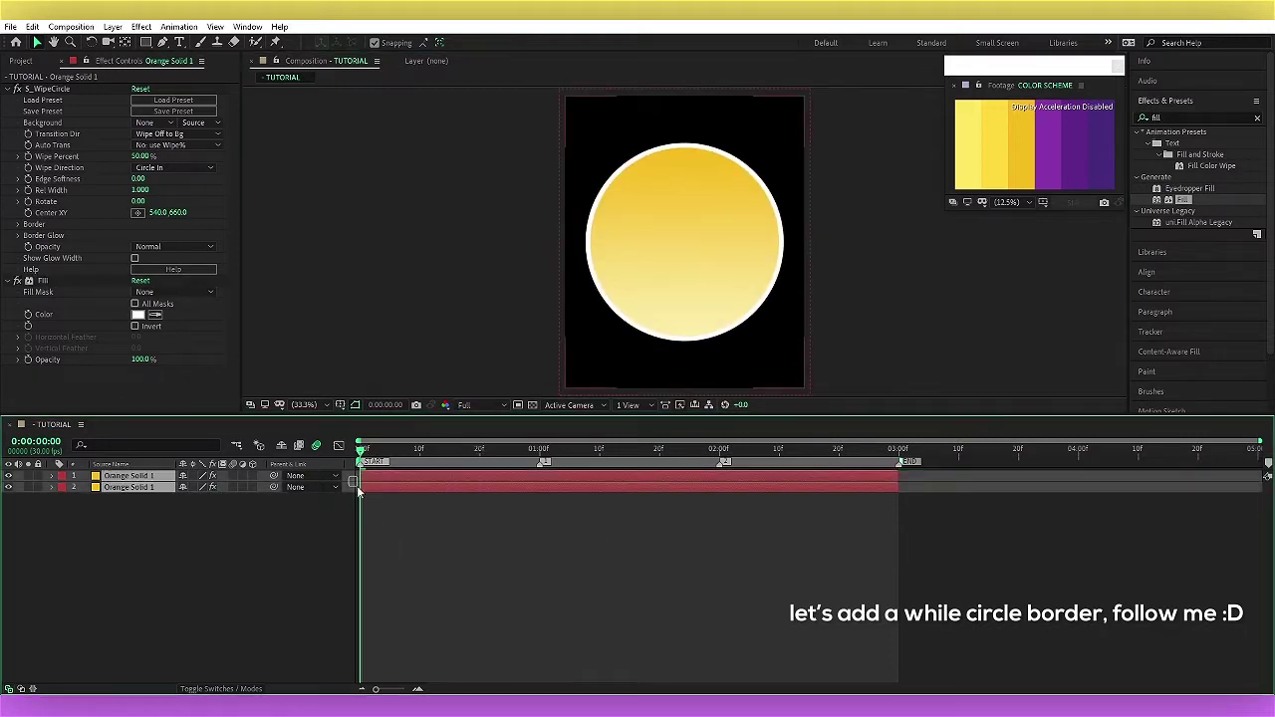
{"action": "right_click", "coordinate": [371, 486]}
{"action": "left_click", "coordinate": [406, 427]}
Step: Name the pre-composition YELLOW and give its layer a yellow label
{"action": "type", "text": "OW"}
{"action": "key", "text": "Return"}
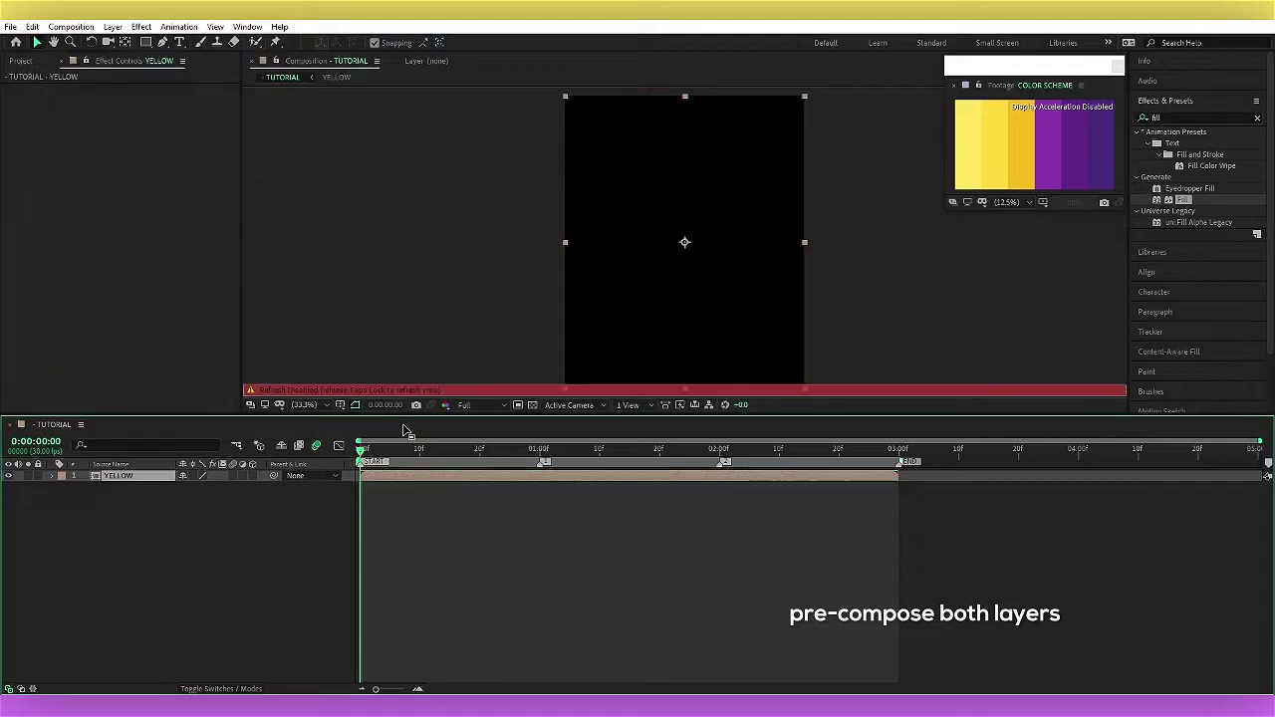
{"action": "left_click", "coordinate": [60, 476]}
{"action": "left_click", "coordinate": [91, 267]}
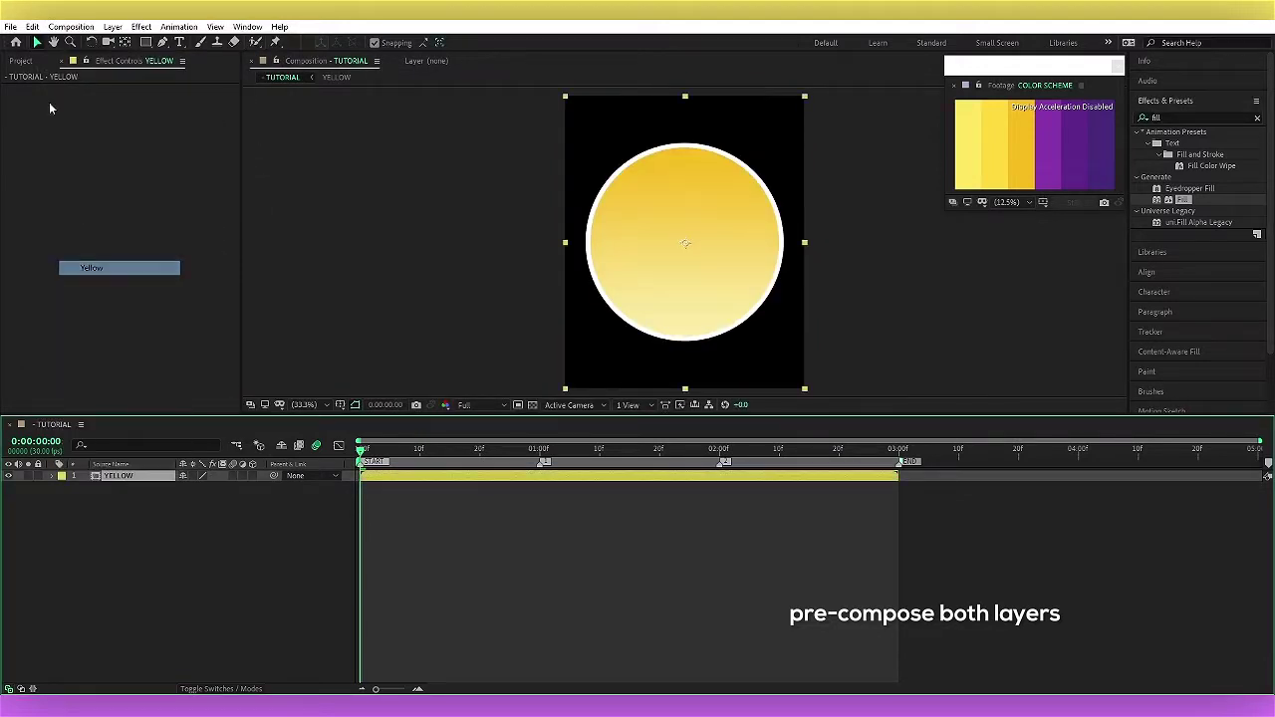
Step: Add the first portrait photo starting at the beginning and scale it to 123%
{"action": "left_click", "coordinate": [20, 61]}
{"action": "left_click", "coordinate": [57, 207]}
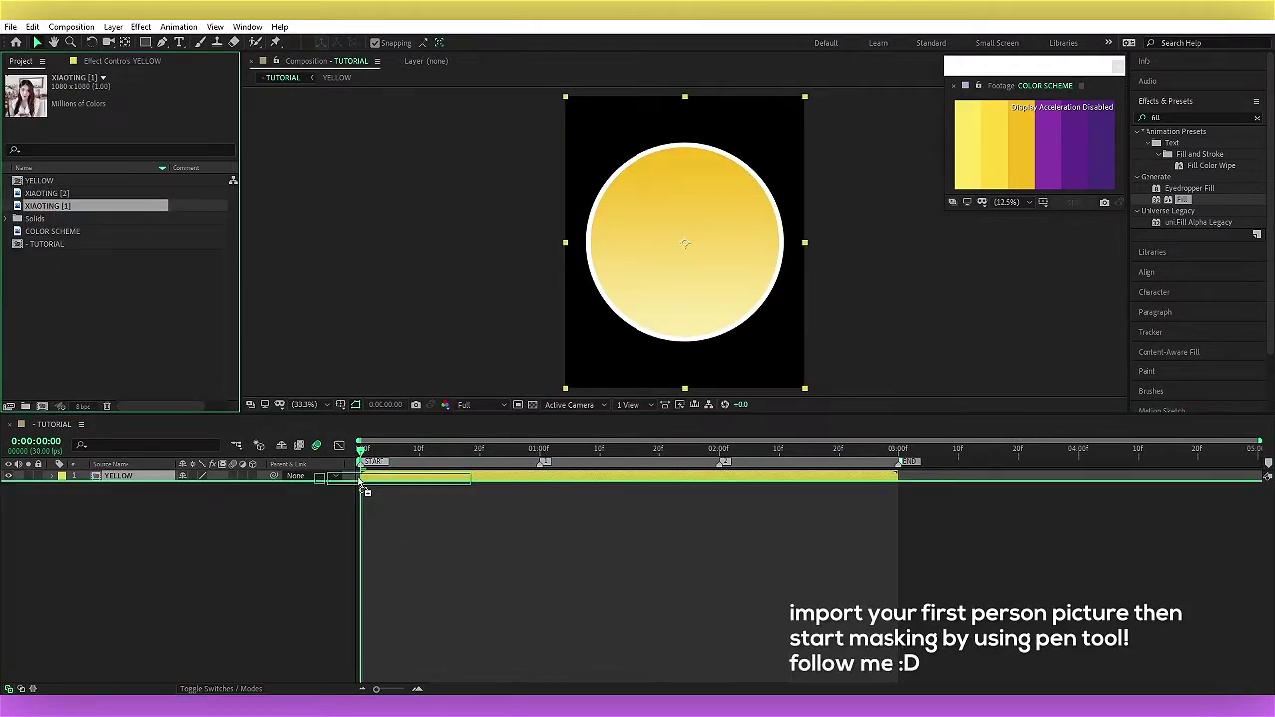
{"action": "left_click_drag", "start_coordinate": [57, 207], "coordinate": [329, 483]}
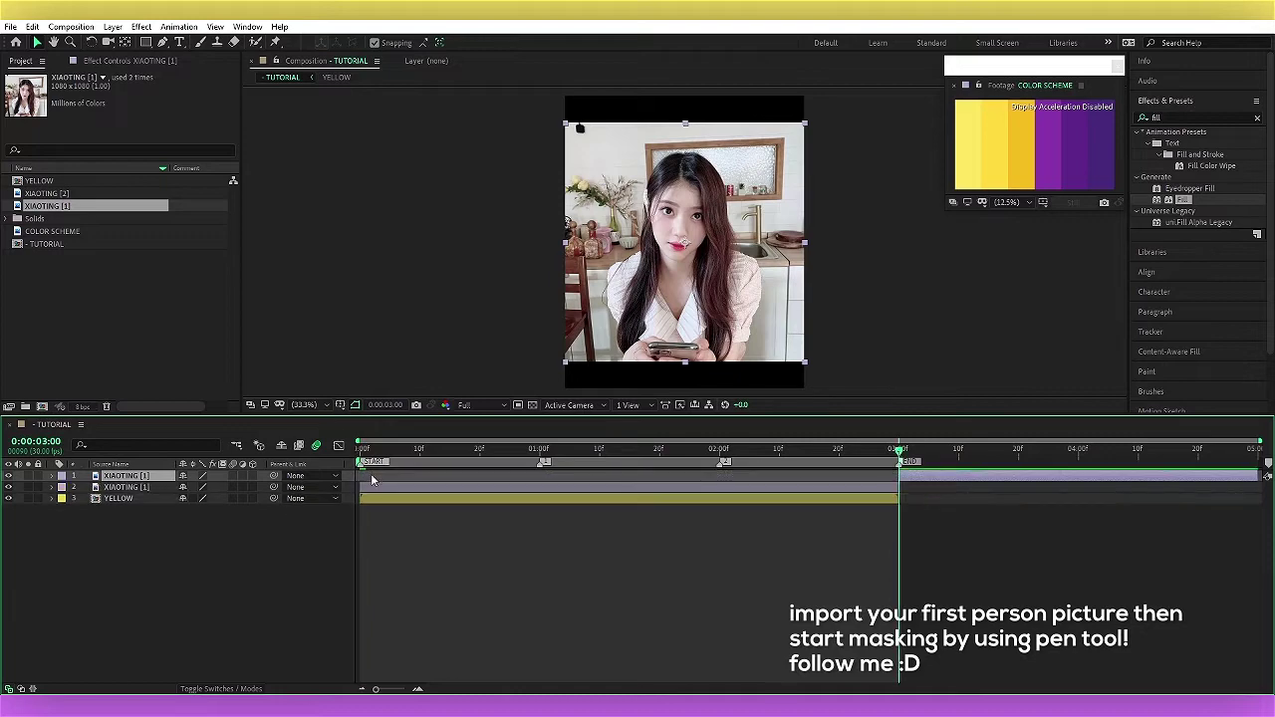
{"action": "key", "text": "Home"}
{"action": "key", "text": "bracketleft"}
{"action": "key", "text": "s"}
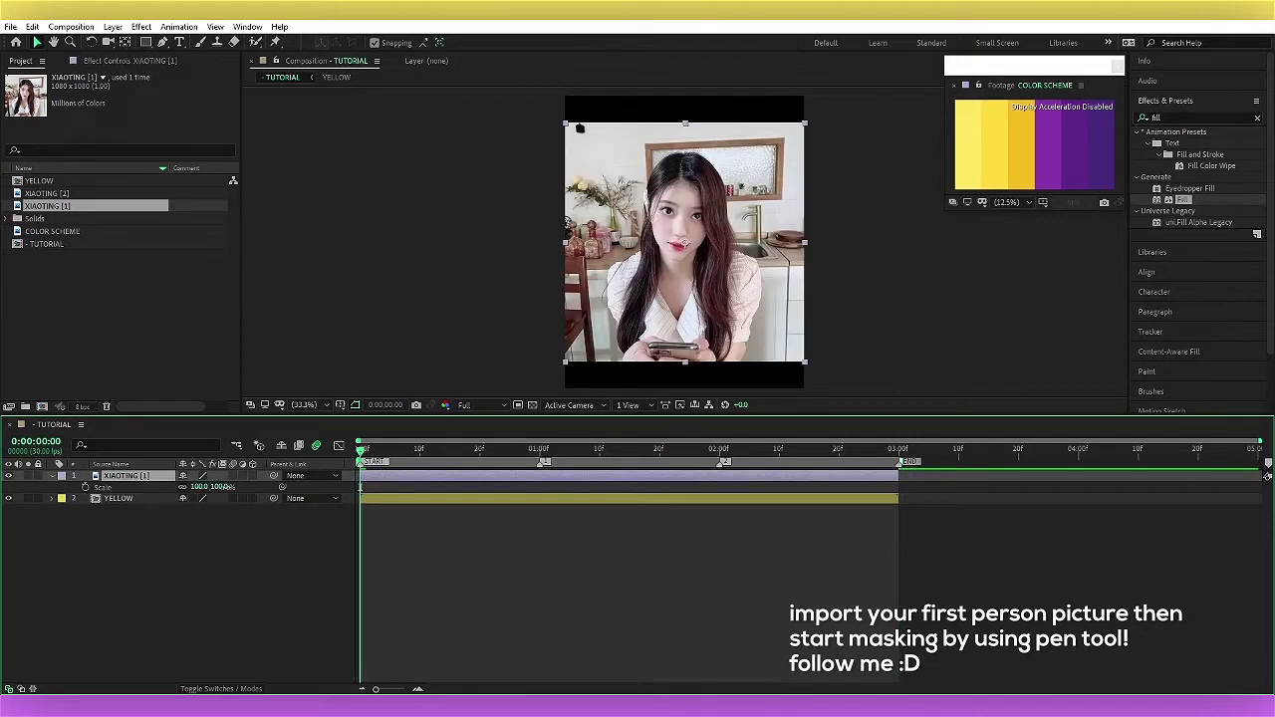
{"action": "left_click_drag", "start_coordinate": [227, 486], "coordinate": [236, 486]}
Step: Pre-compose the photo layer as XIAOTING [1] Comp 1
{"action": "right_click", "coordinate": [488, 485]}
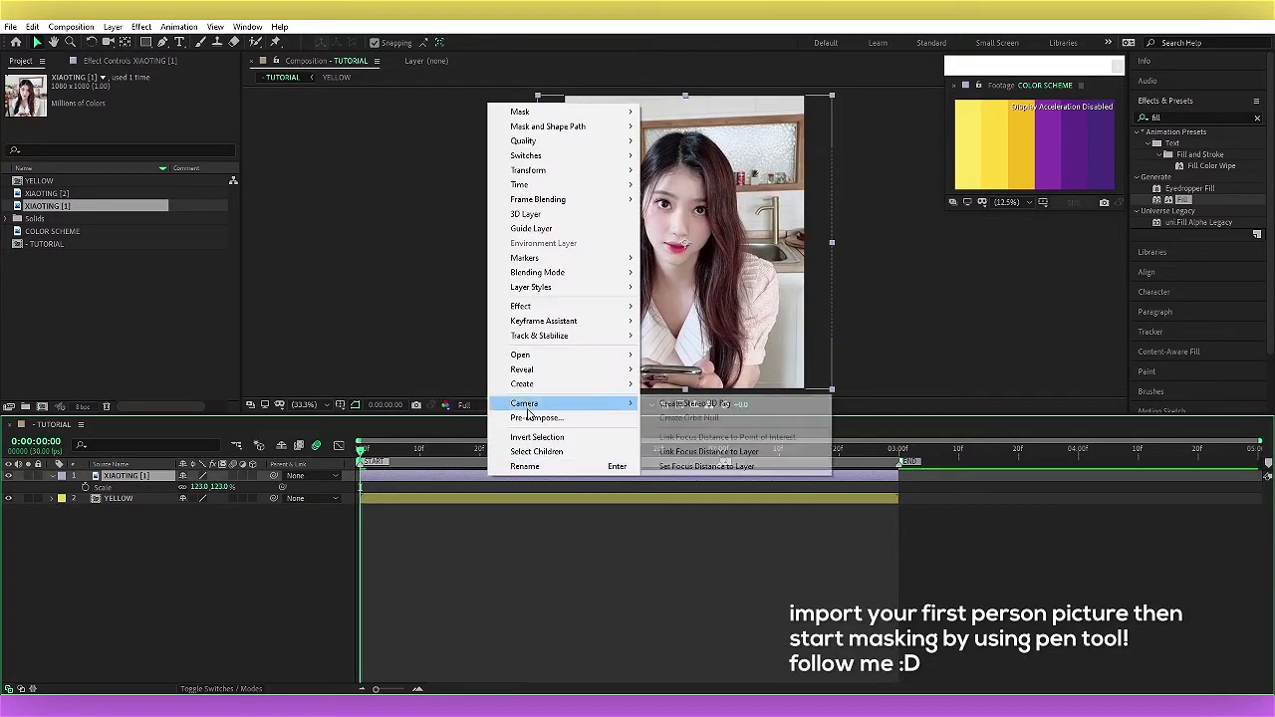
{"action": "left_click", "coordinate": [529, 420]}
{"action": "left_click", "coordinate": [178, 212]}
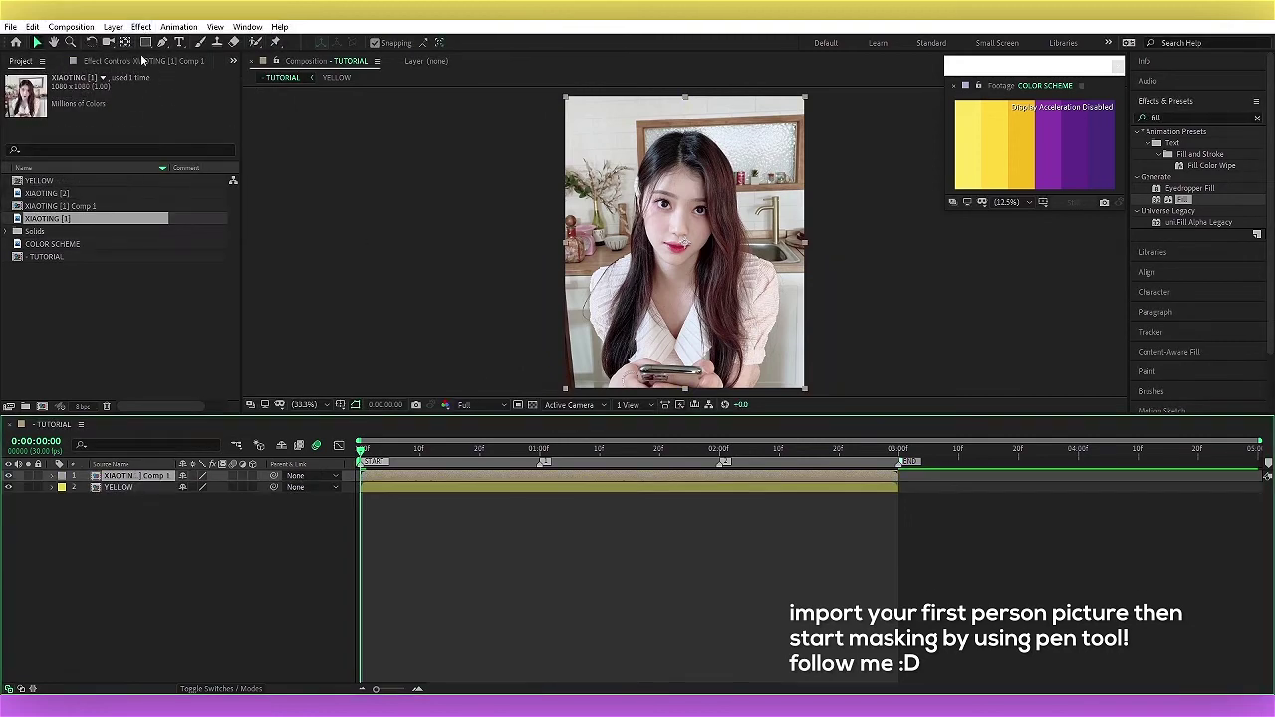
{"action": "left_click", "coordinate": [162, 42]}
Step: Add pen mask points along the girl's hairline and hair in the portrait
{"action": "scroll", "coordinate": [659, 257], "scroll_direction": "up", "scroll_amount": 1}
{"action": "scroll", "coordinate": [677, 264], "scroll_direction": "up", "scroll_amount": 2}
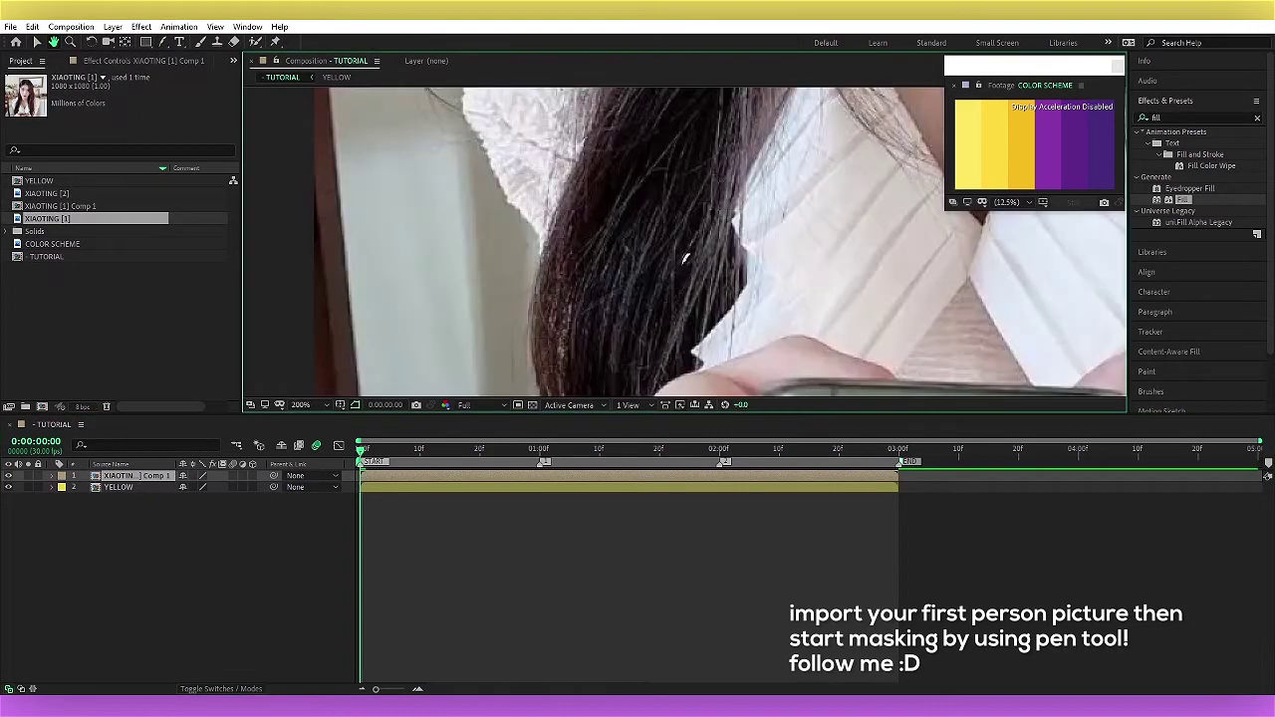
{"action": "scroll", "coordinate": [597, 319], "scroll_direction": "up", "scroll_amount": 1}
{"action": "scroll", "coordinate": [500, 184], "scroll_direction": "up", "scroll_amount": 3}
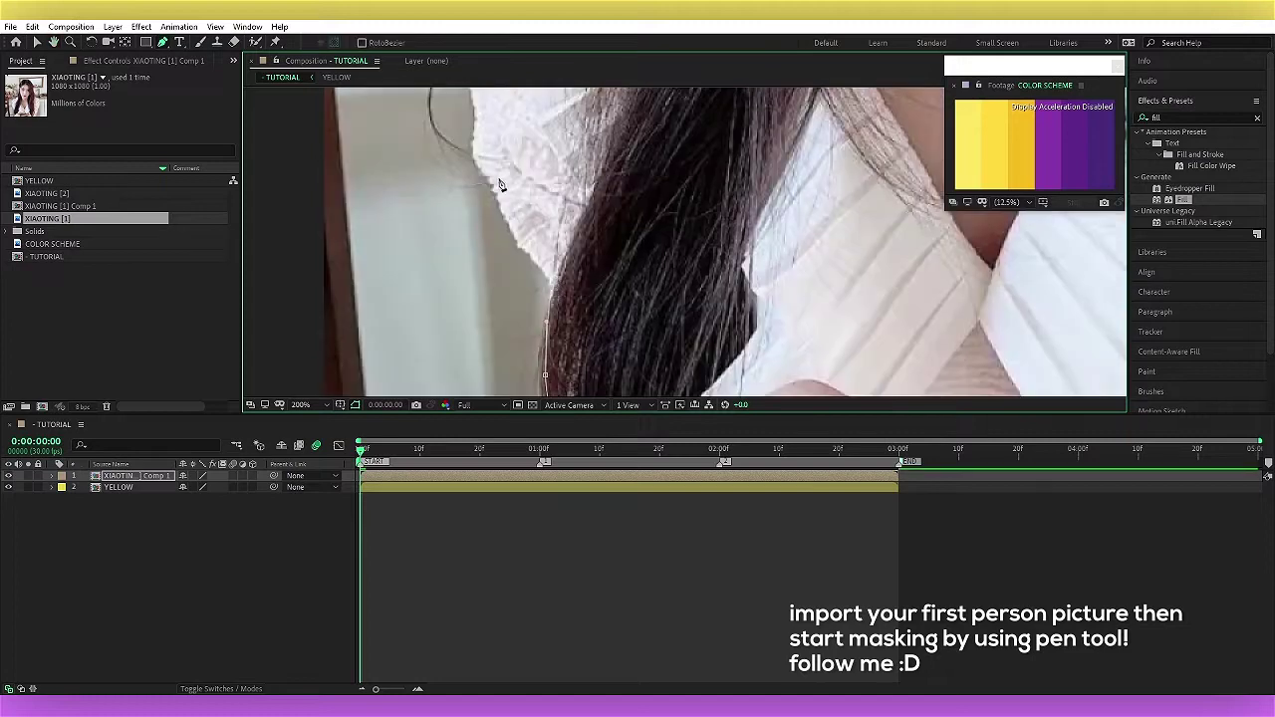
{"action": "scroll", "coordinate": [493, 159], "scroll_direction": "up", "scroll_amount": 3}
{"action": "scroll", "coordinate": [511, 189], "scroll_direction": "up", "scroll_amount": 3}
{"action": "scroll", "coordinate": [528, 239], "scroll_direction": "up", "scroll_amount": 3}
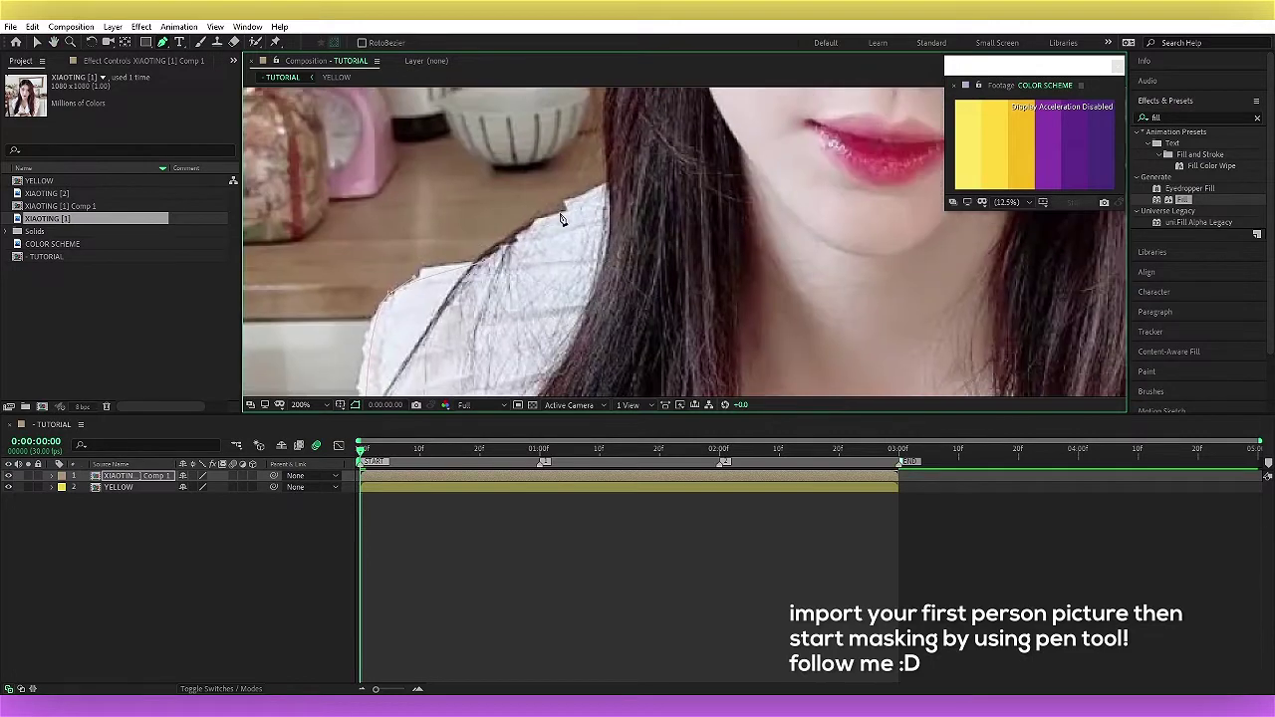
{"action": "scroll", "coordinate": [548, 289], "scroll_direction": "up", "scroll_amount": 3}
{"action": "scroll", "coordinate": [588, 175], "scroll_direction": "up", "scroll_amount": 1}
{"action": "scroll", "coordinate": [573, 234], "scroll_direction": "up", "scroll_amount": 3}
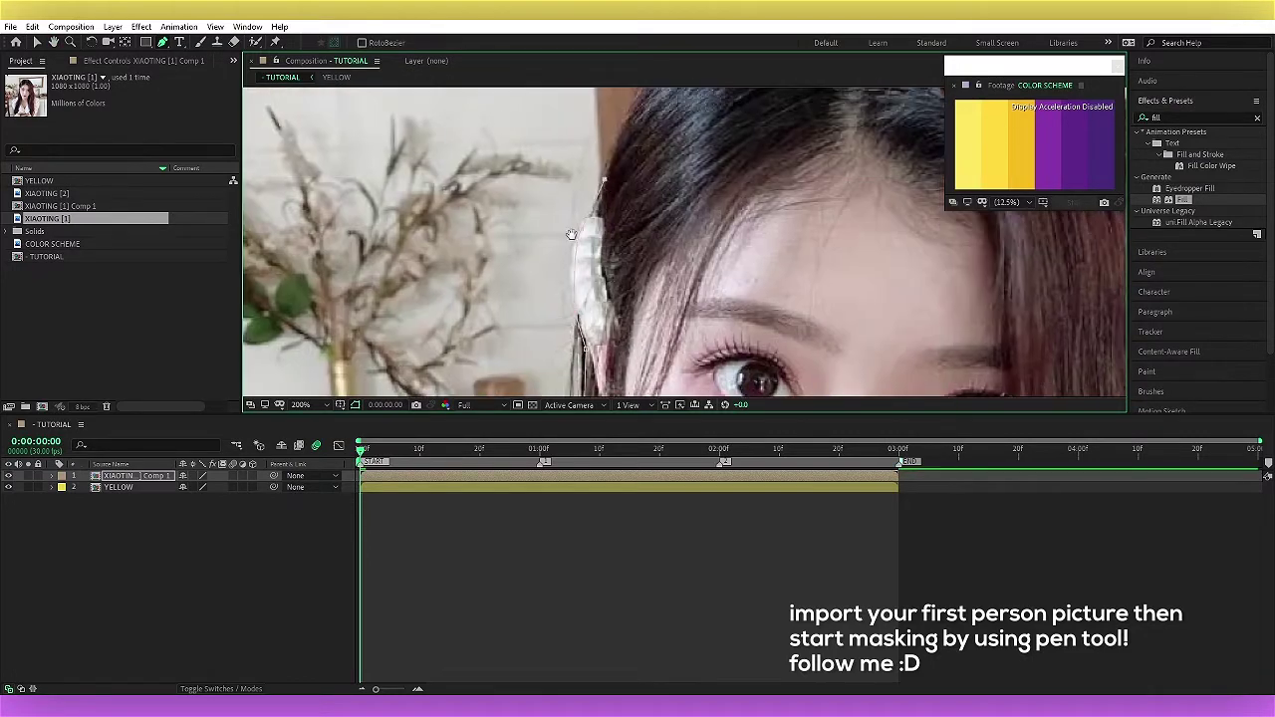
{"action": "scroll", "coordinate": [611, 204], "scroll_direction": "up", "scroll_amount": 3}
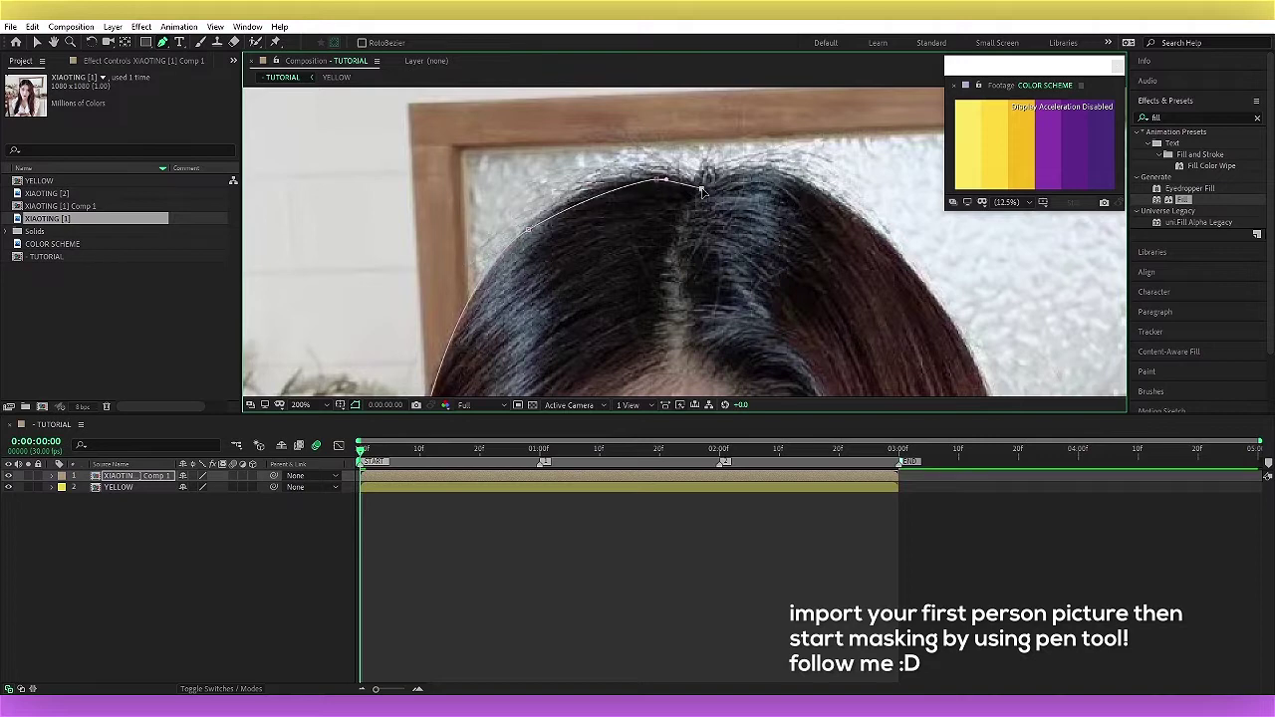
{"action": "scroll", "coordinate": [678, 185], "scroll_direction": "right", "scroll_amount": 3}
{"action": "left_click", "coordinate": [593, 153]}
{"action": "scroll", "coordinate": [760, 317], "scroll_direction": "down", "scroll_amount": 3}
{"action": "scroll", "coordinate": [697, 249], "scroll_direction": "down", "scroll_amount": 3}
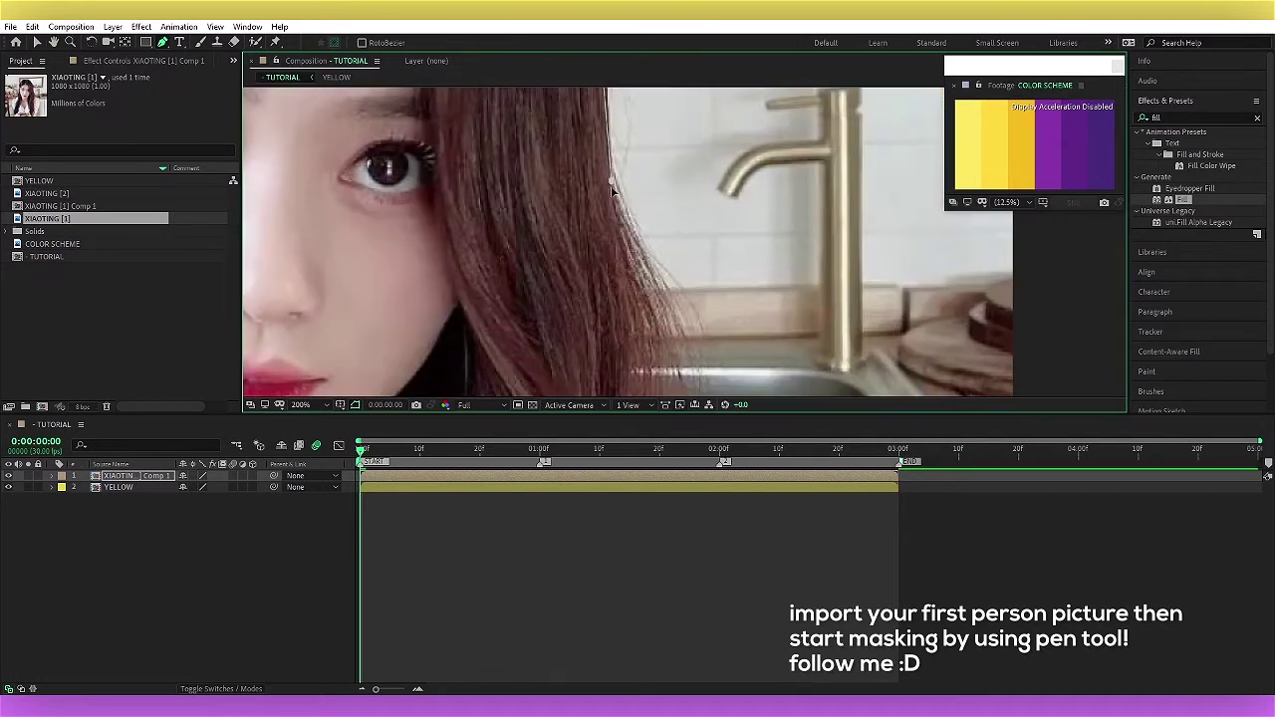
{"action": "scroll", "coordinate": [655, 185], "scroll_direction": "down", "scroll_amount": 3}
{"action": "left_click", "coordinate": [605, 139]}
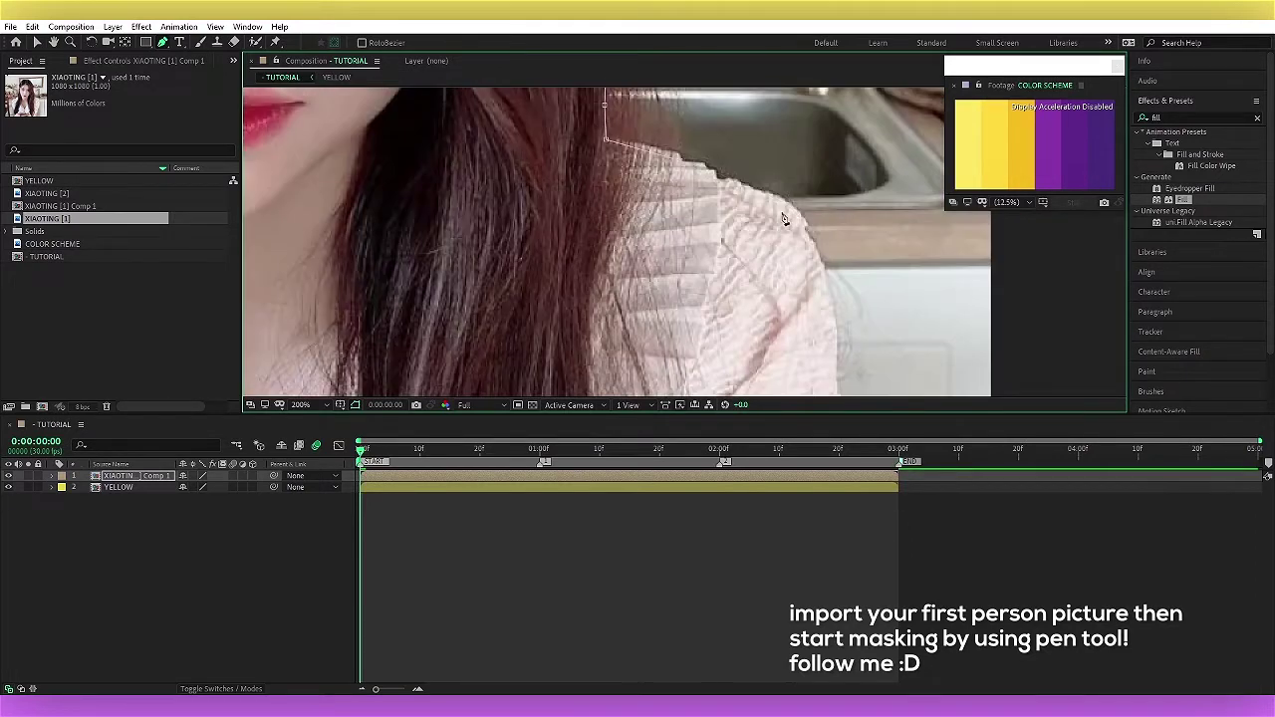
{"action": "scroll", "coordinate": [825, 297], "scroll_direction": "down", "scroll_amount": 3}
{"action": "scroll", "coordinate": [718, 348], "scroll_direction": "down", "scroll_amount": 2}
{"action": "scroll", "coordinate": [704, 293], "scroll_direction": "down", "scroll_amount": 3}
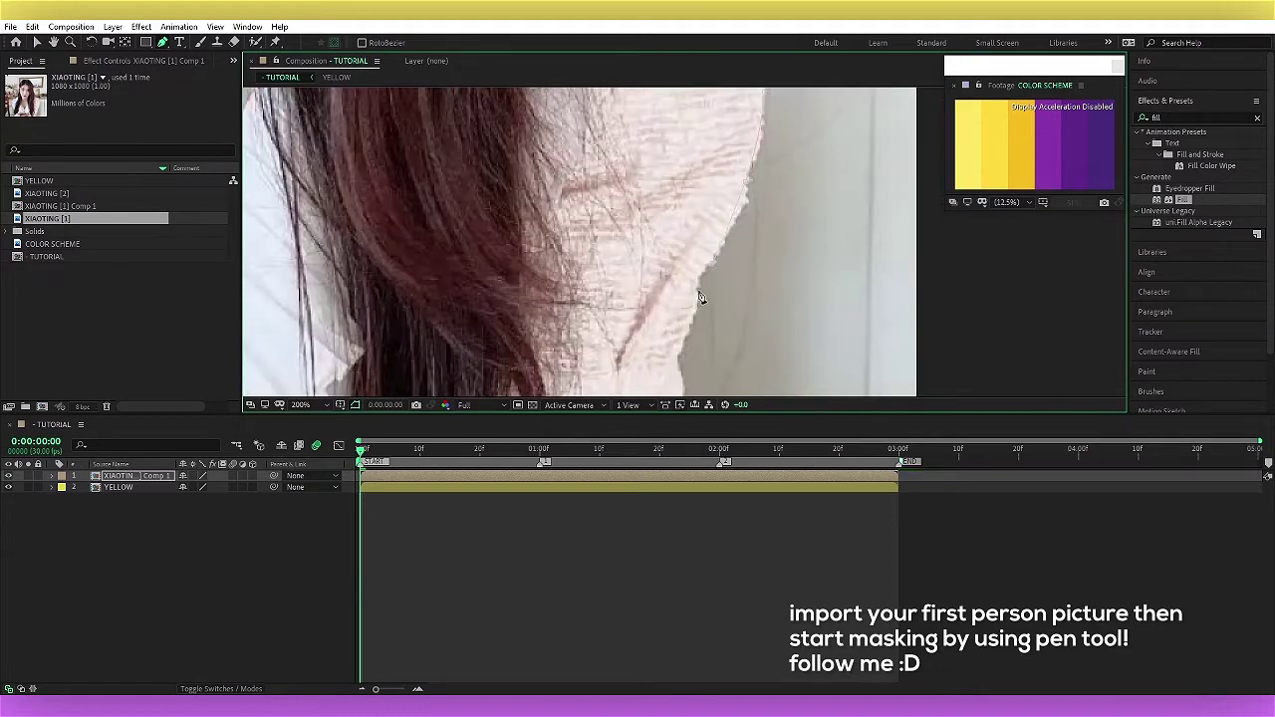
{"action": "scroll", "coordinate": [727, 274], "scroll_direction": "down", "scroll_amount": 3}
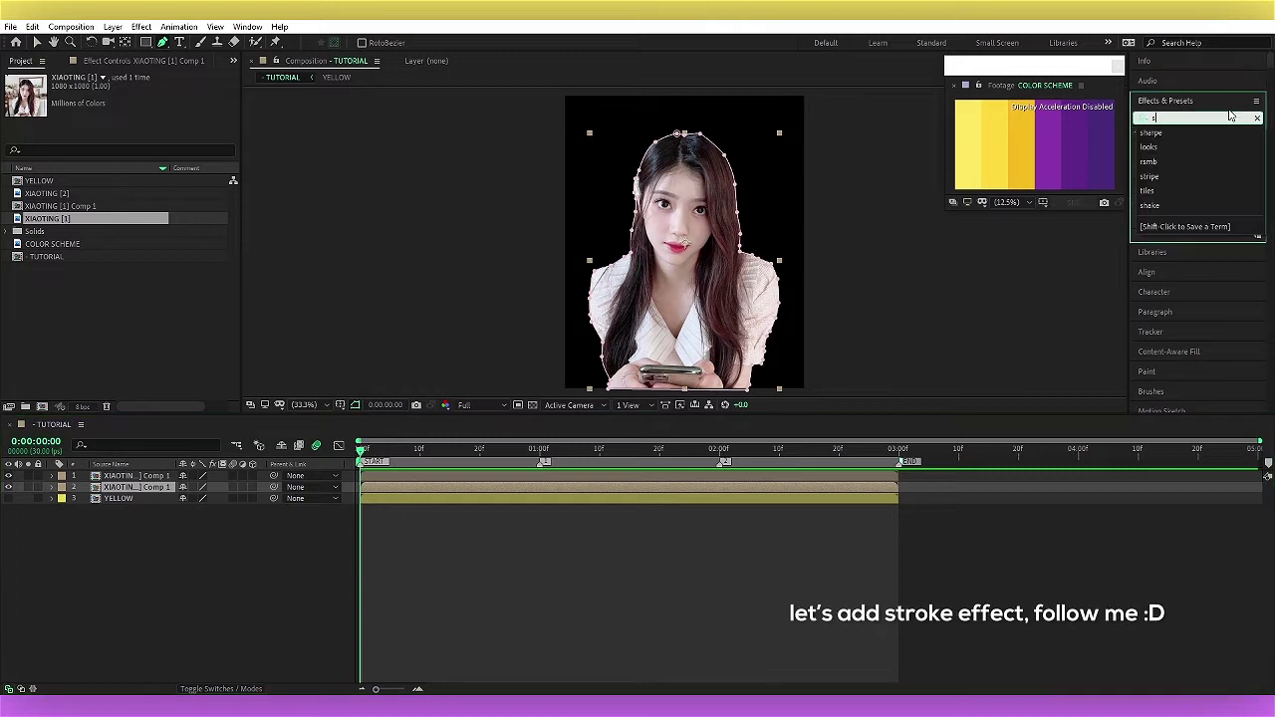
Step: Outline the cut-out girl with a purple Stroke effect of brush size 15
{"action": "double_click", "coordinate": [1177, 279]}
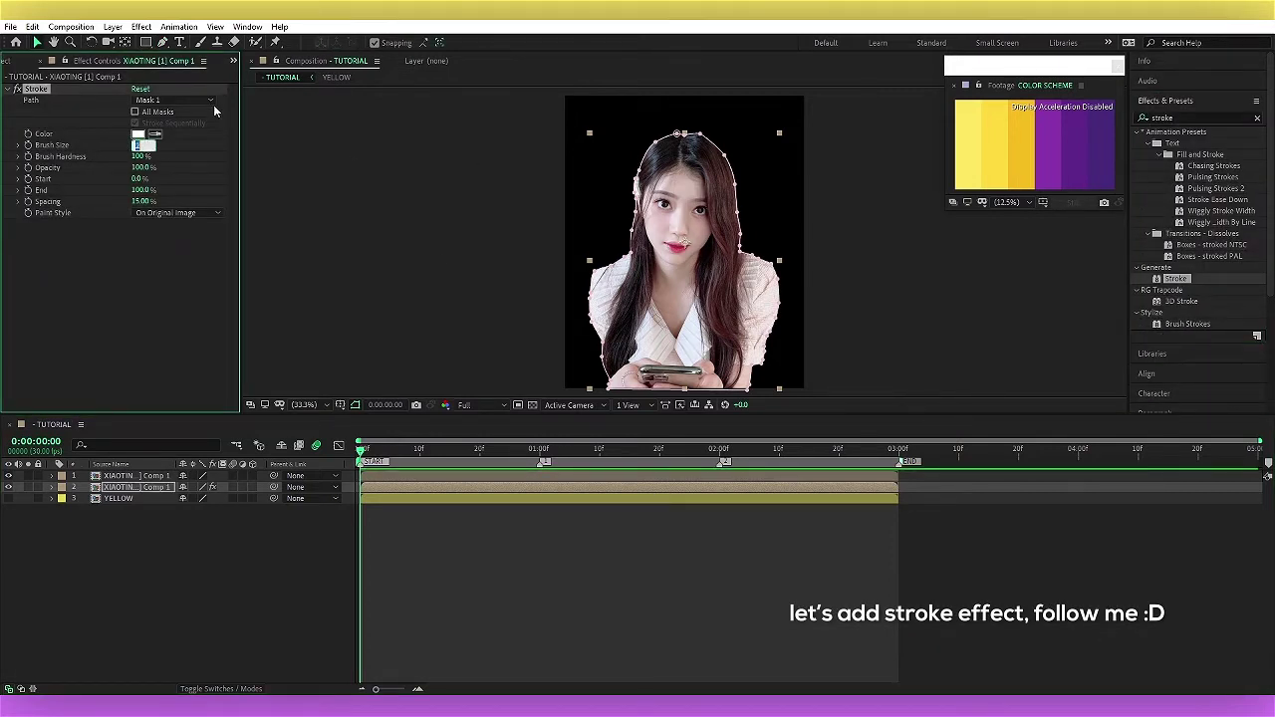
{"action": "type", "text": "10"}
{"action": "key", "text": "Return"}
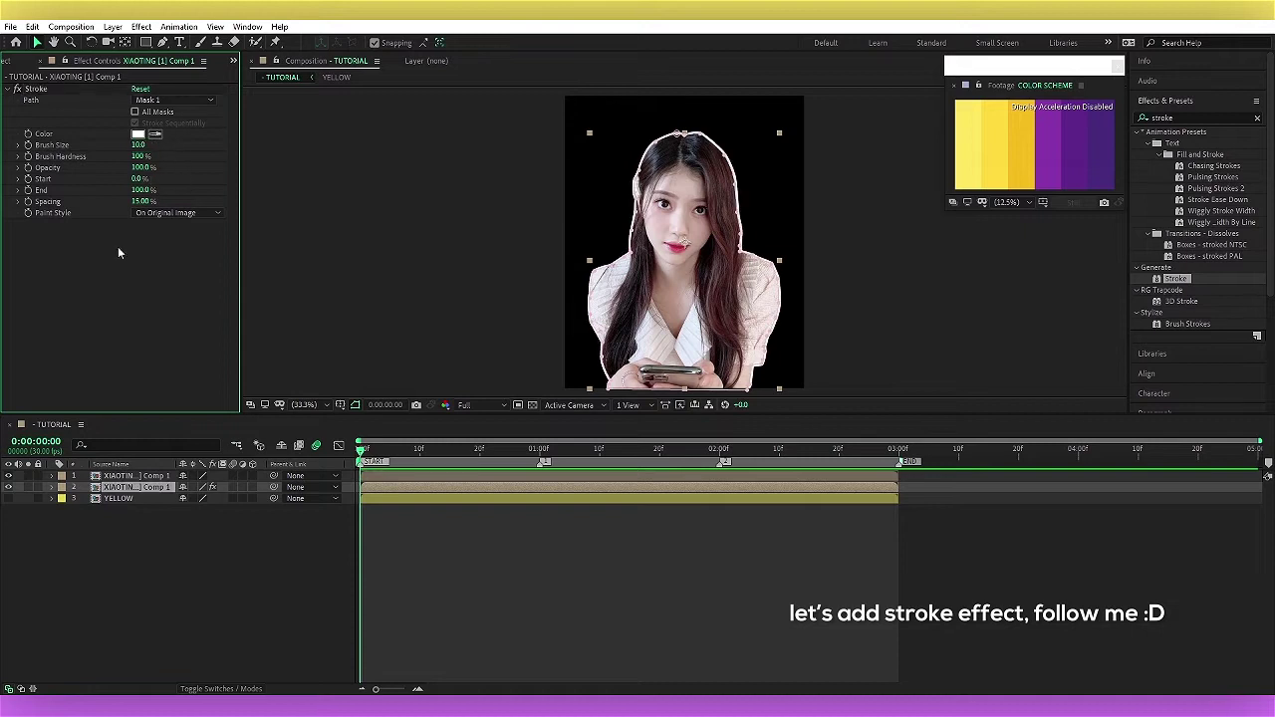
{"action": "left_click", "coordinate": [8, 498]}
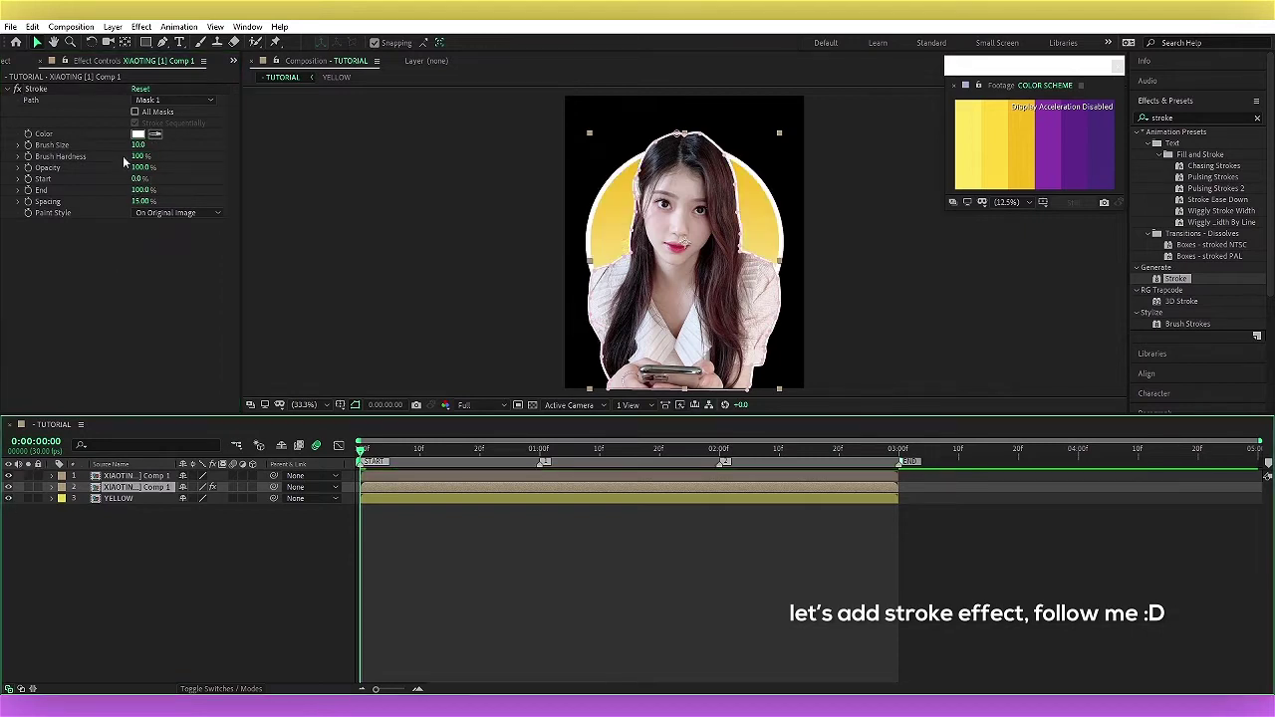
{"action": "left_click", "coordinate": [1059, 145]}
{"action": "left_click", "coordinate": [559, 569]}
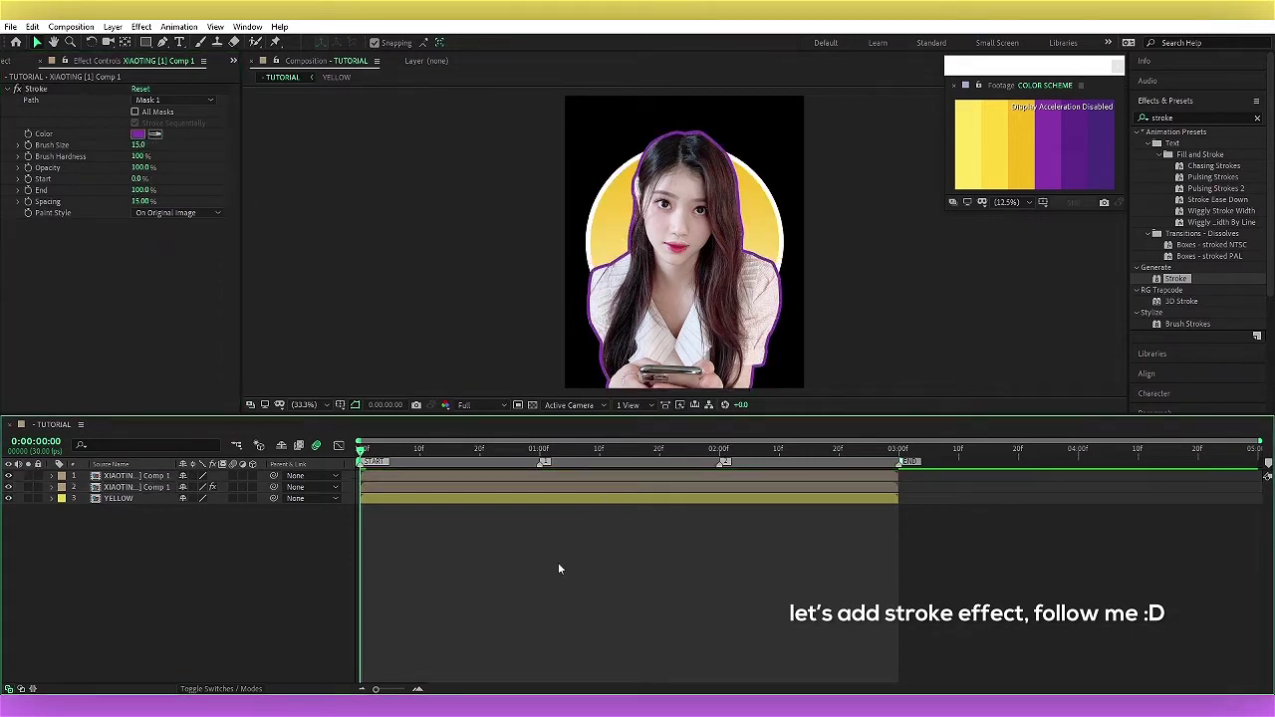
Step: Pre-compose both portrait layers as Pre-comp 1 and shrink it to 90%
{"action": "left_click_drag", "start_coordinate": [354, 479], "coordinate": [365, 491]}
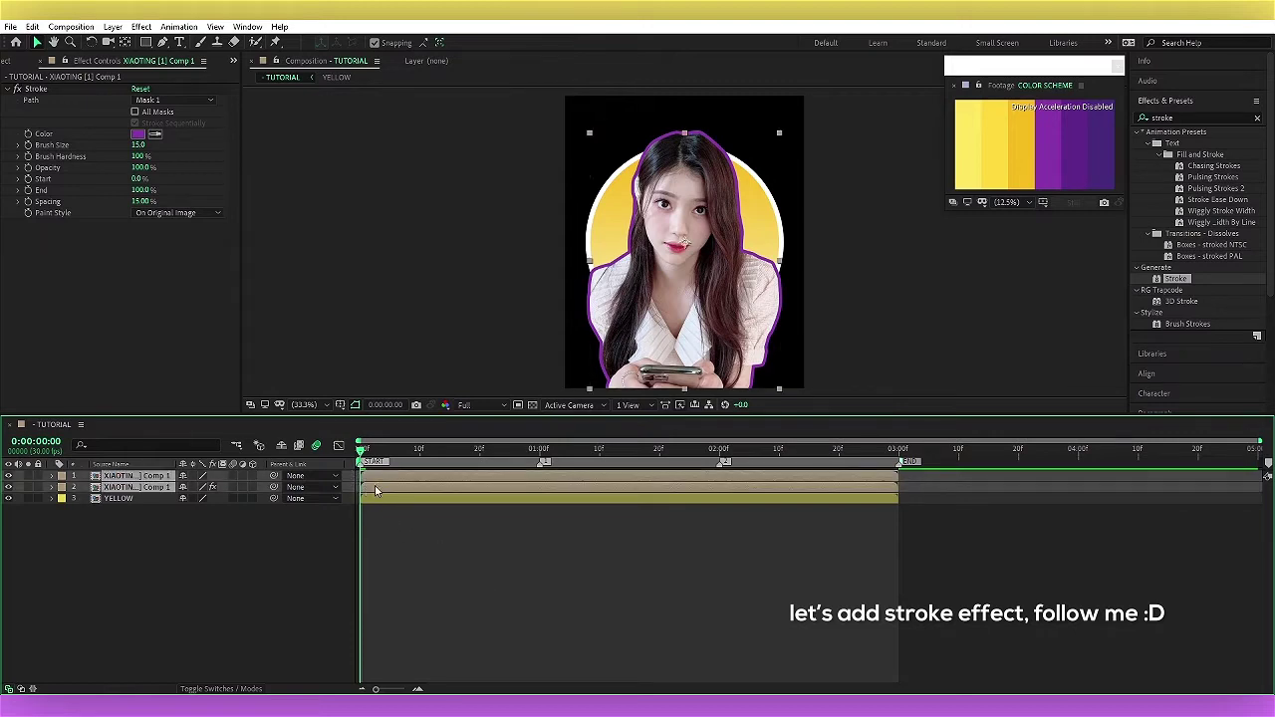
{"action": "right_click", "coordinate": [384, 499]}
{"action": "left_click", "coordinate": [424, 431]}
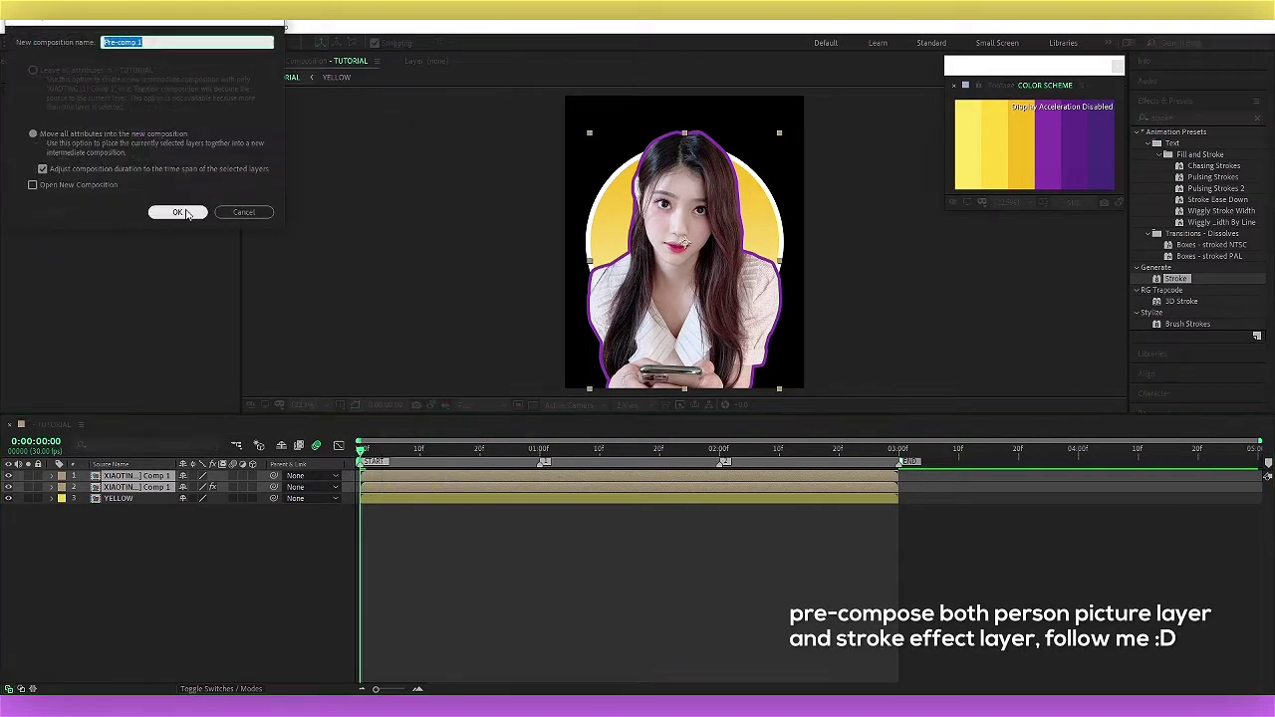
{"action": "key", "text": "Return"}
{"action": "key", "text": "s"}
{"action": "mouse_move", "coordinate": [222, 487]}
{"action": "left_mouse_down"}
{"action": "mouse_move", "coordinate": [212, 493]}
{"action": "mouse_move", "coordinate": [255, 425]}
{"action": "left_mouse_up"}
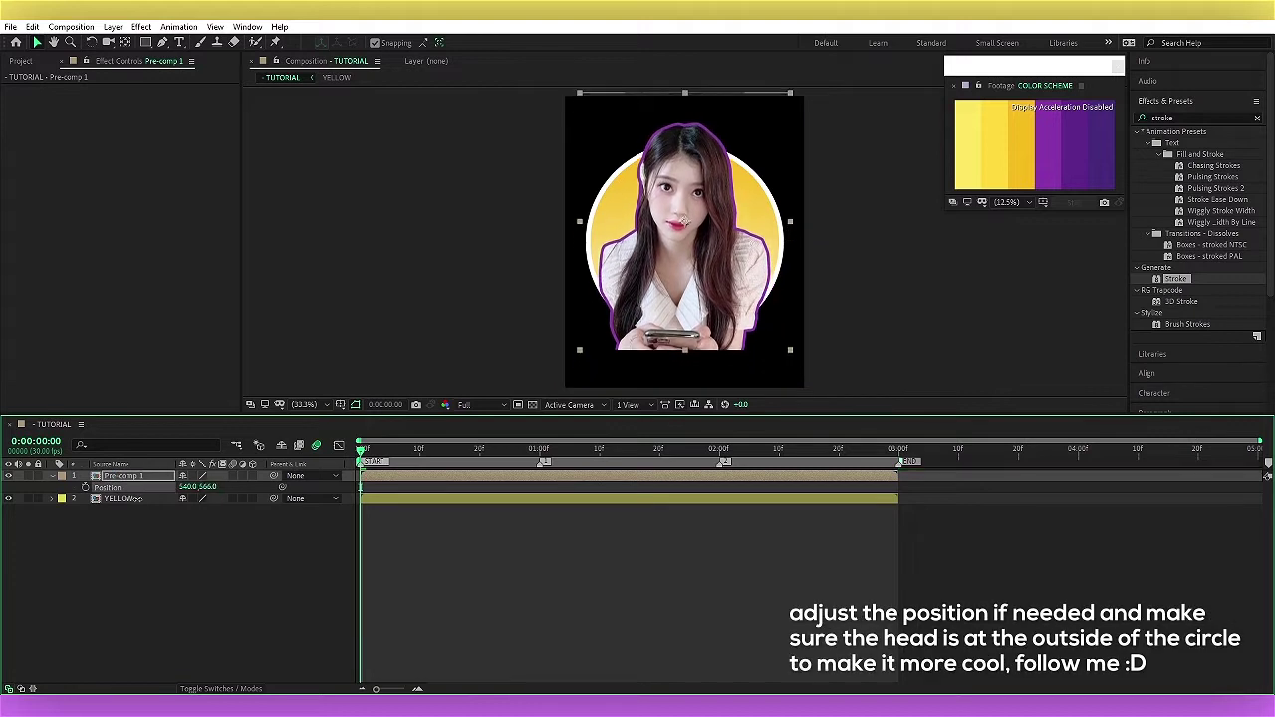
Step: Raise Pre-comp 1 so the head clears the circle and give it a Drop Shadow
{"action": "key", "text": "p"}
{"action": "left_click", "coordinate": [534, 406]}
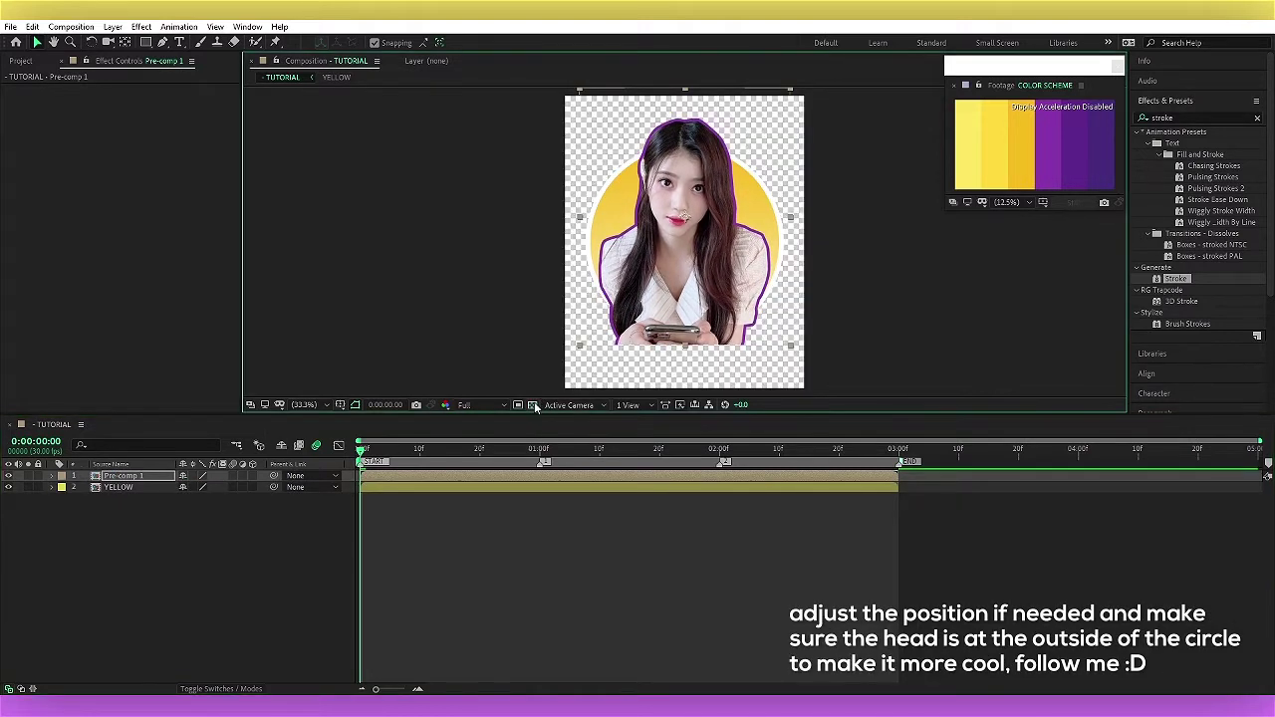
{"action": "left_click", "coordinate": [1197, 118]}
{"action": "type", "text": "drop"}
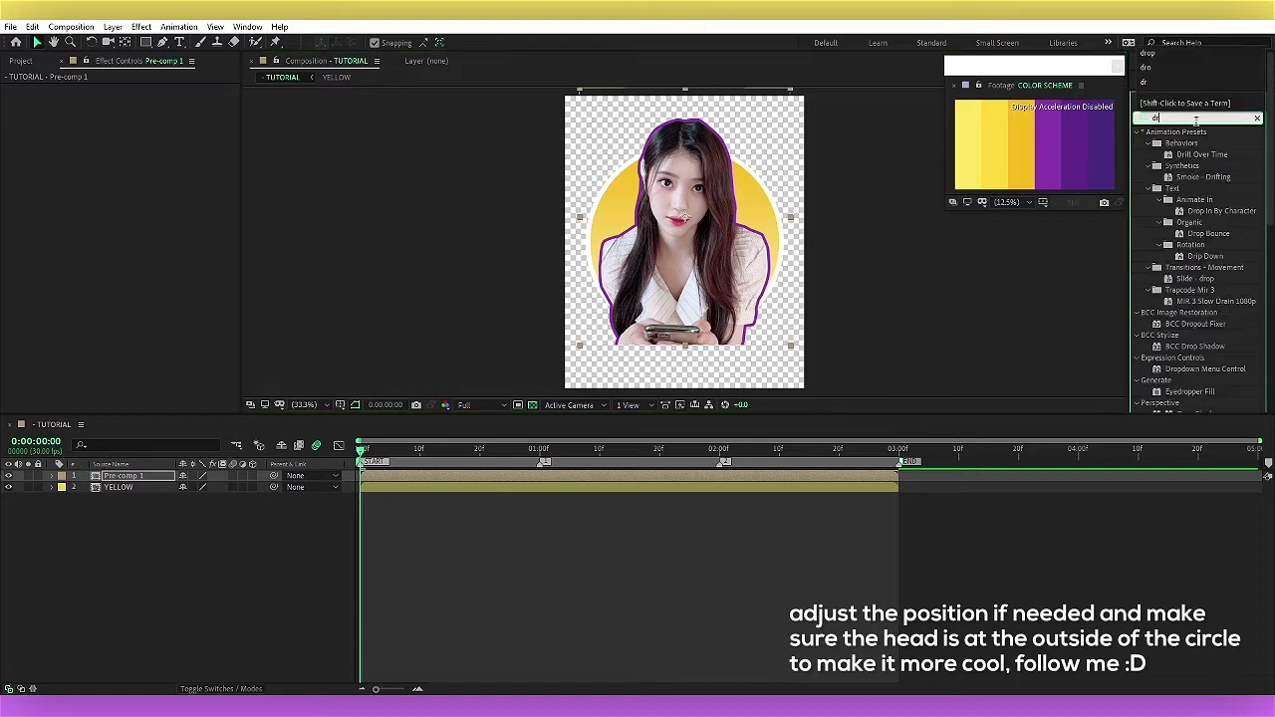
{"action": "left_click_drag", "start_coordinate": [1209, 325], "coordinate": [112, 170]}
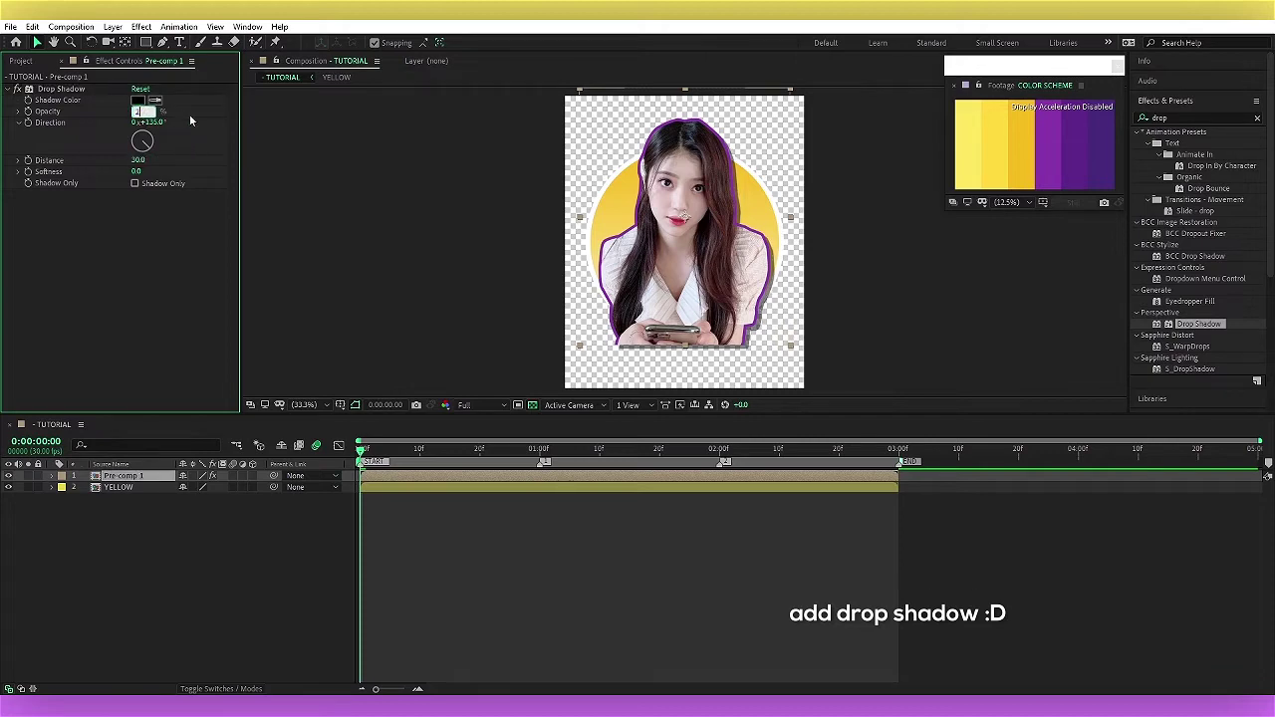
Step: Pre-compose Pre-comp 1 into Pre-comp 1 Comp 1 and crop it with S_WipeCircle at 50%
{"action": "right_click", "coordinate": [470, 482]}
{"action": "left_click", "coordinate": [498, 421]}
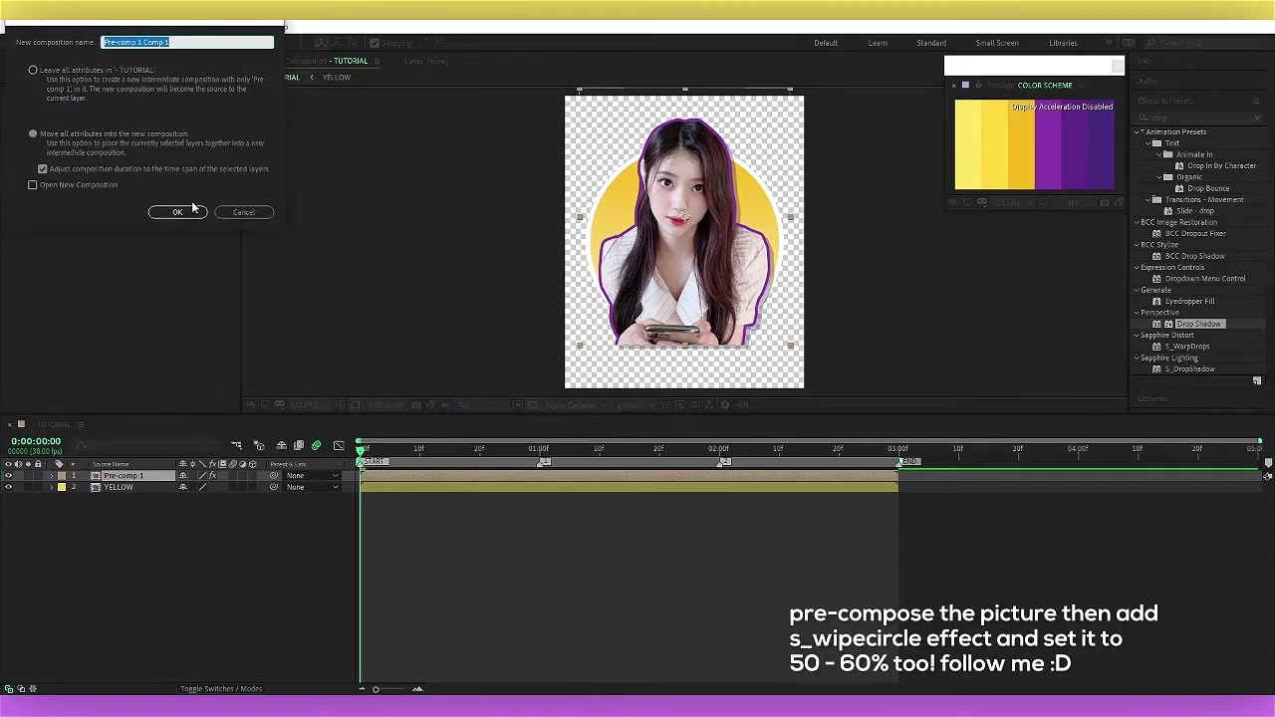
{"action": "left_click", "coordinate": [179, 214]}
{"action": "double_click", "coordinate": [1177, 117]}
{"action": "type", "text": "circle"}
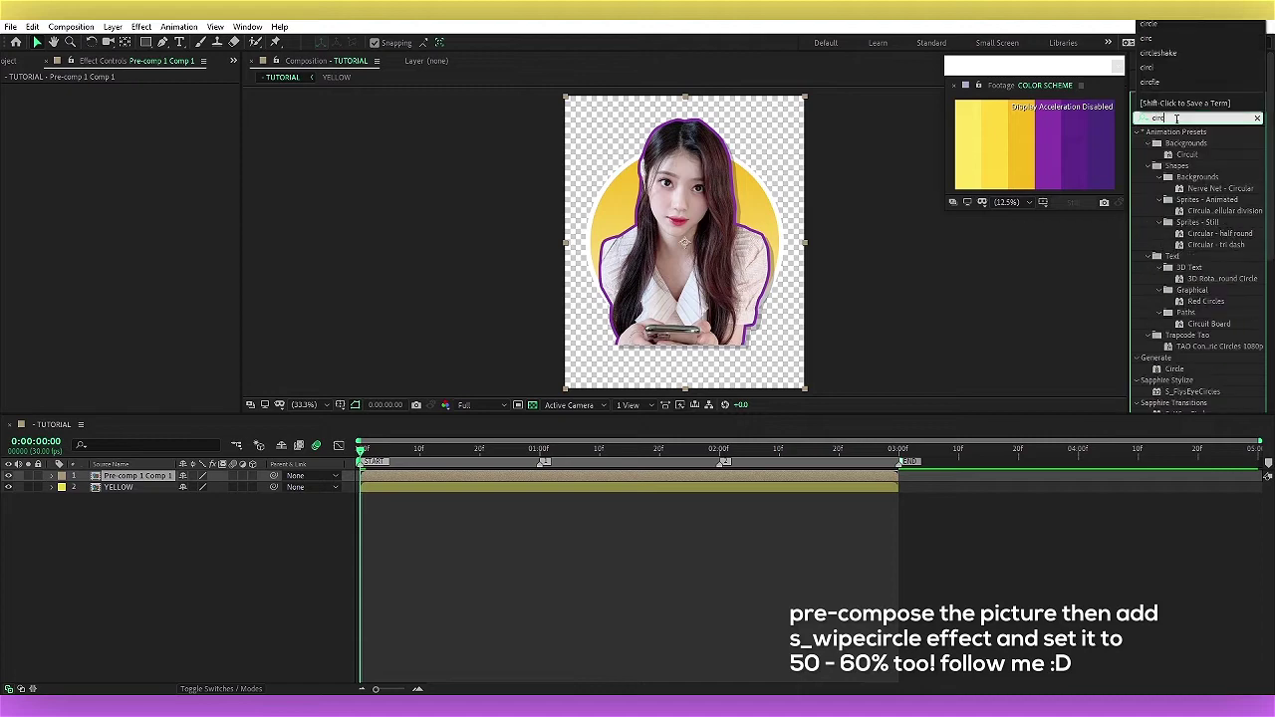
{"action": "double_click", "coordinate": [1194, 280]}
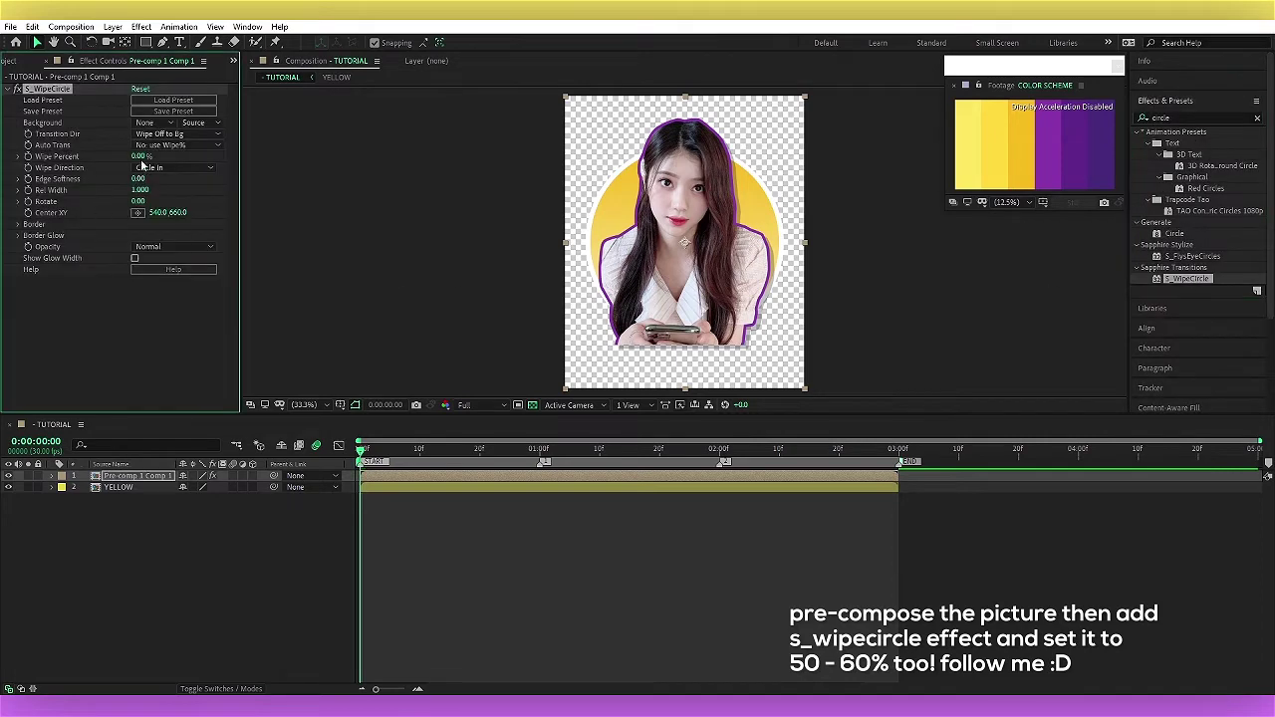
{"action": "type", "text": "50"}
{"action": "key", "text": "Return"}
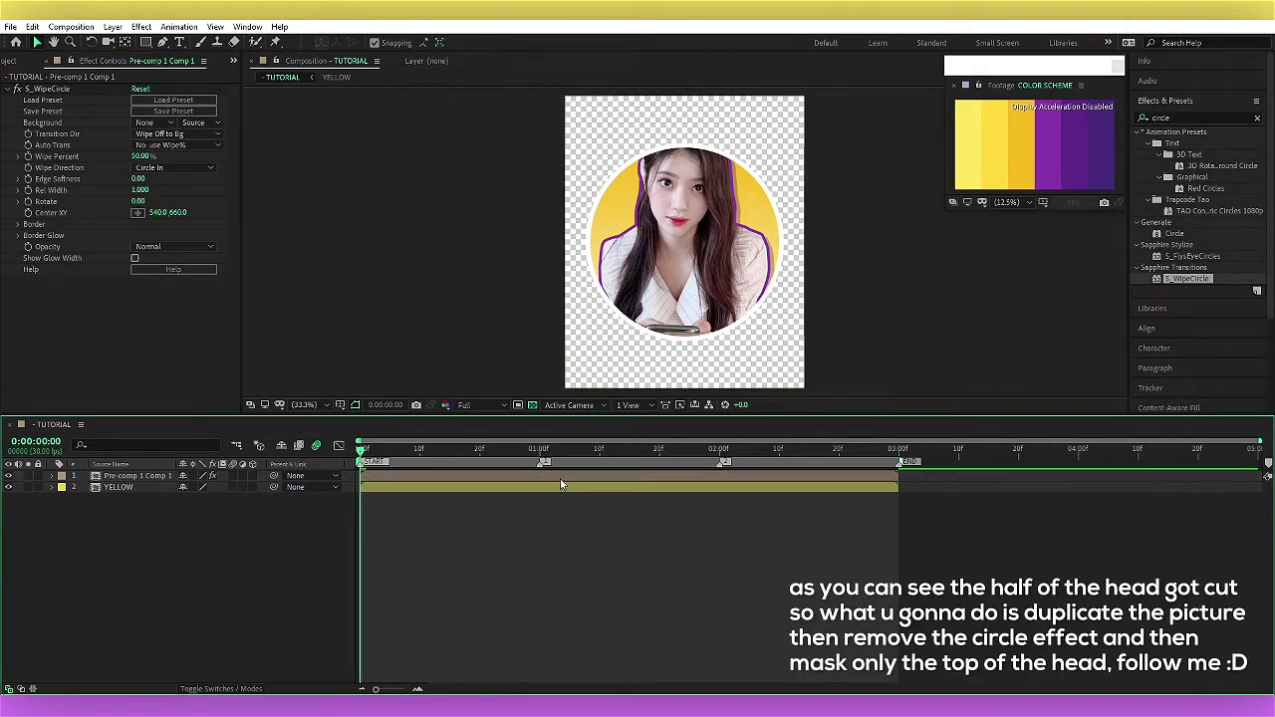
Step: Duplicate the circled layer, remove its wipe, and mask just the top of the head with a rectangle
{"action": "key", "text": "ctrl+d"}
{"action": "key", "text": "Delete"}
{"action": "key", "text": "q"}
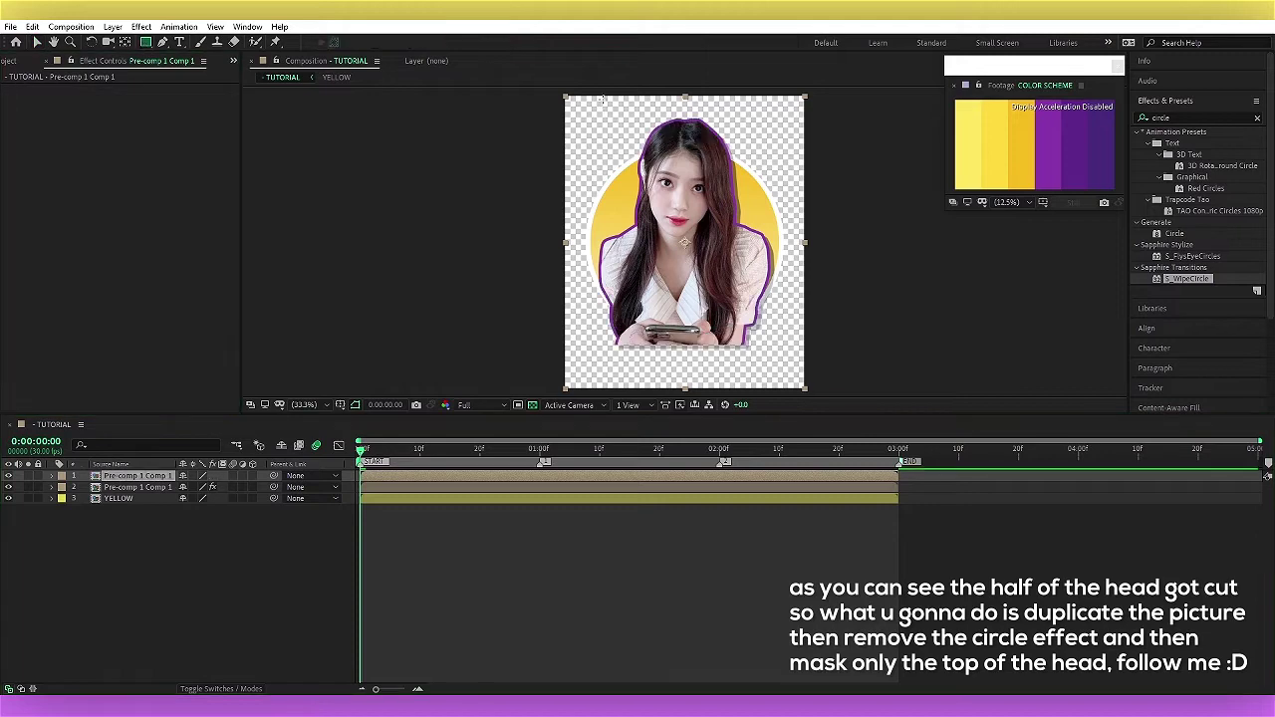
{"action": "left_click_drag", "start_coordinate": [775, 229], "coordinate": [775, 222]}
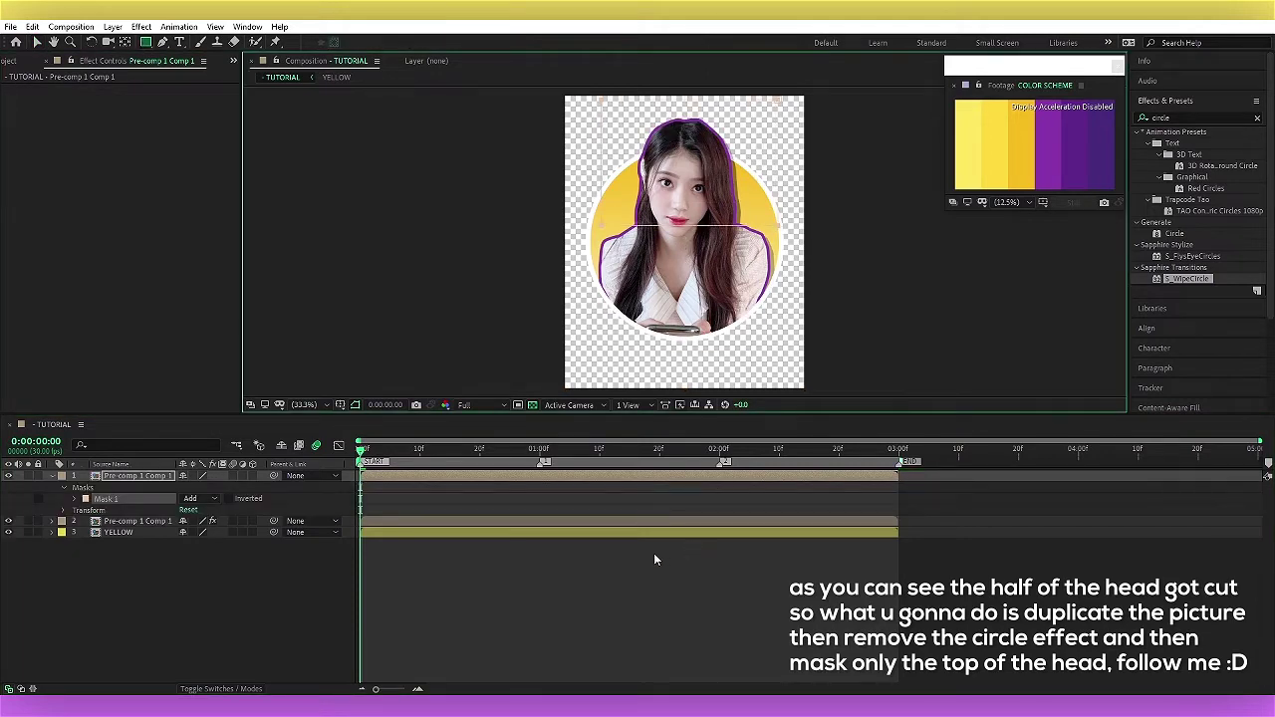
{"action": "left_click", "coordinate": [379, 508]}
Step: Select all three layers and pre-compose them together
{"action": "key", "text": "ctrl+a"}
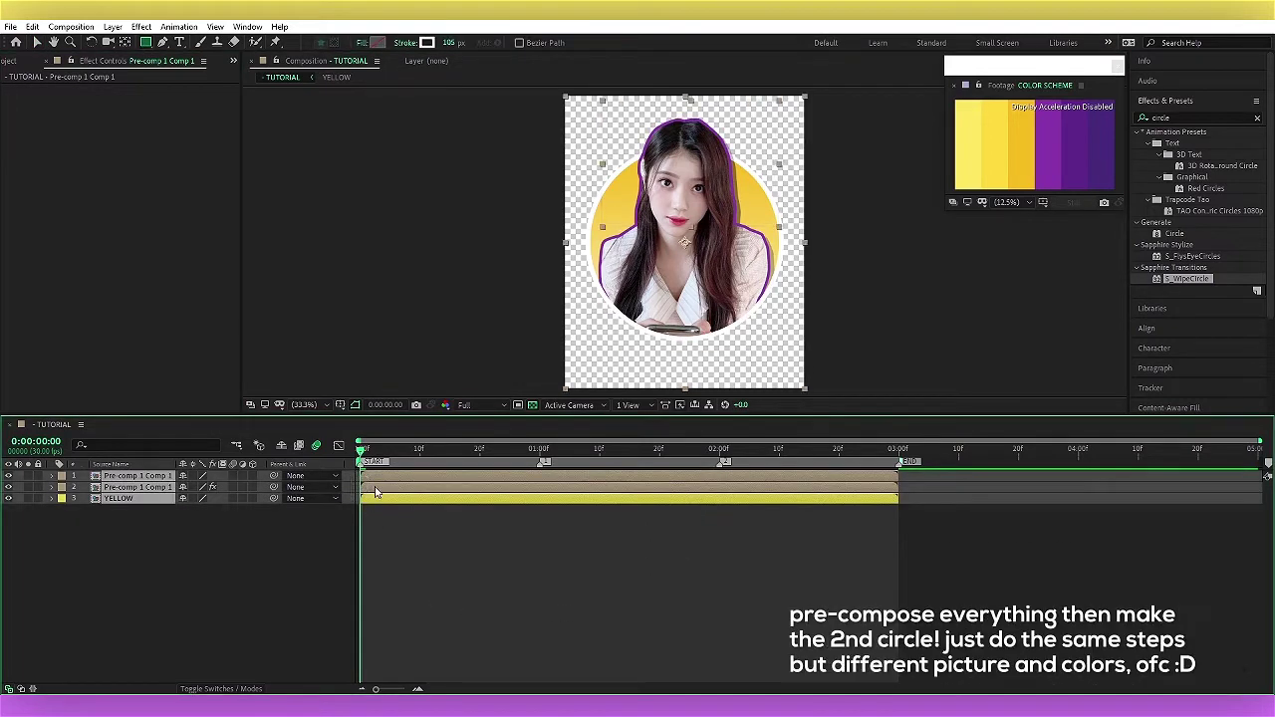
{"action": "right_click", "coordinate": [373, 498]}
{"action": "left_click", "coordinate": [418, 433]}
Step: Confirm the YELLOW pre-composition, give it a yellow label and hide the layer
{"action": "type", "text": "W"}
{"action": "key", "text": "Return"}
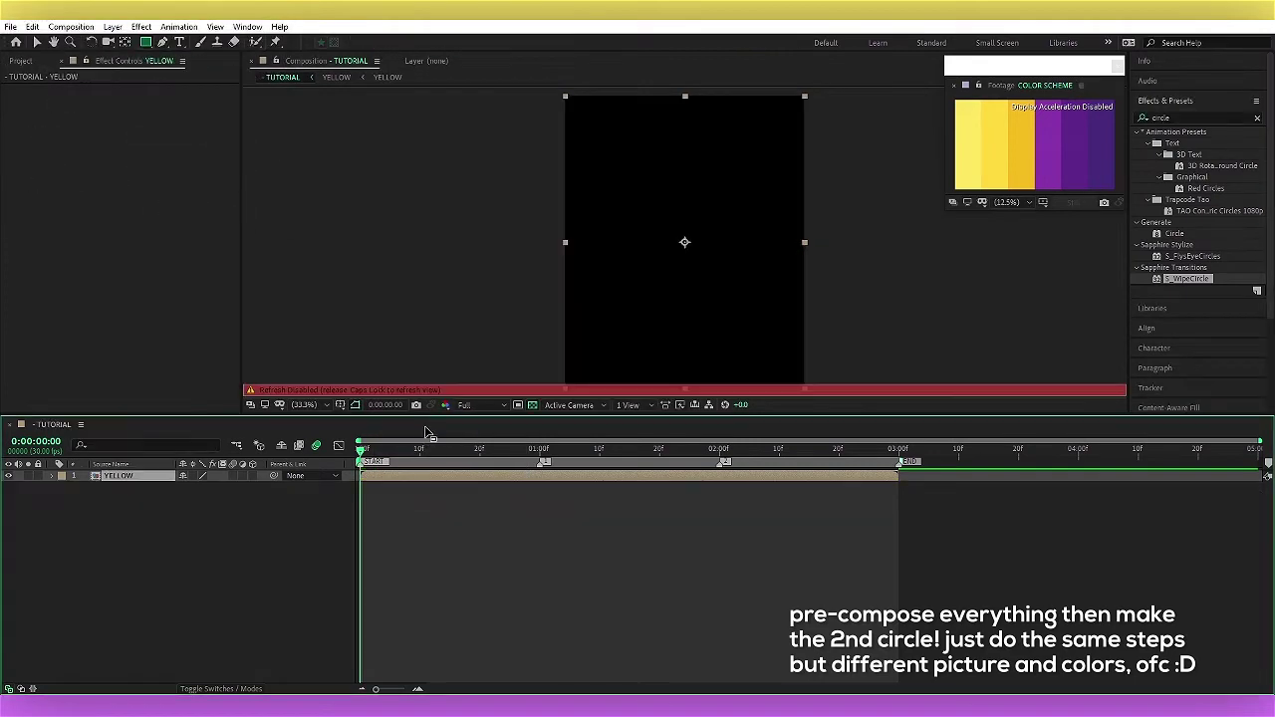
{"action": "left_click", "coordinate": [61, 475]}
{"action": "left_click", "coordinate": [90, 267]}
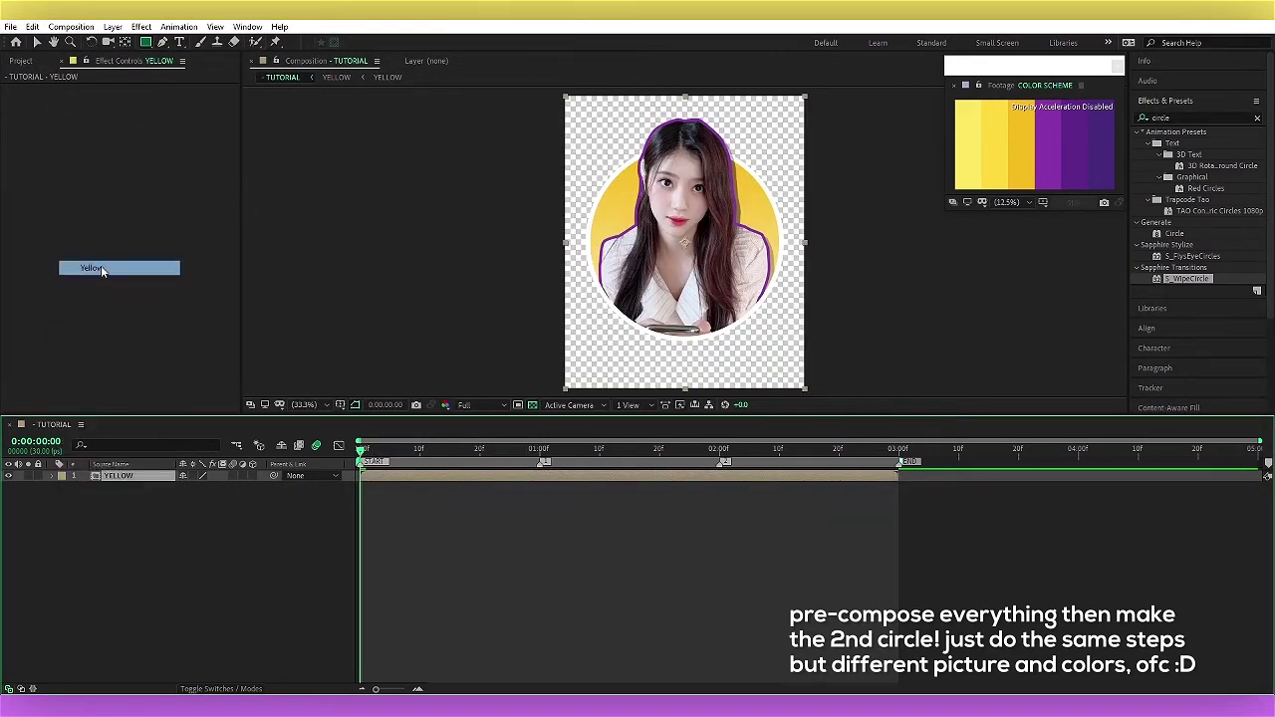
{"action": "left_click", "coordinate": [8, 475]}
Step: Add a new solid with a Gradient Overlay running from lighter to dark purple
{"action": "right_click", "coordinate": [353, 489]}
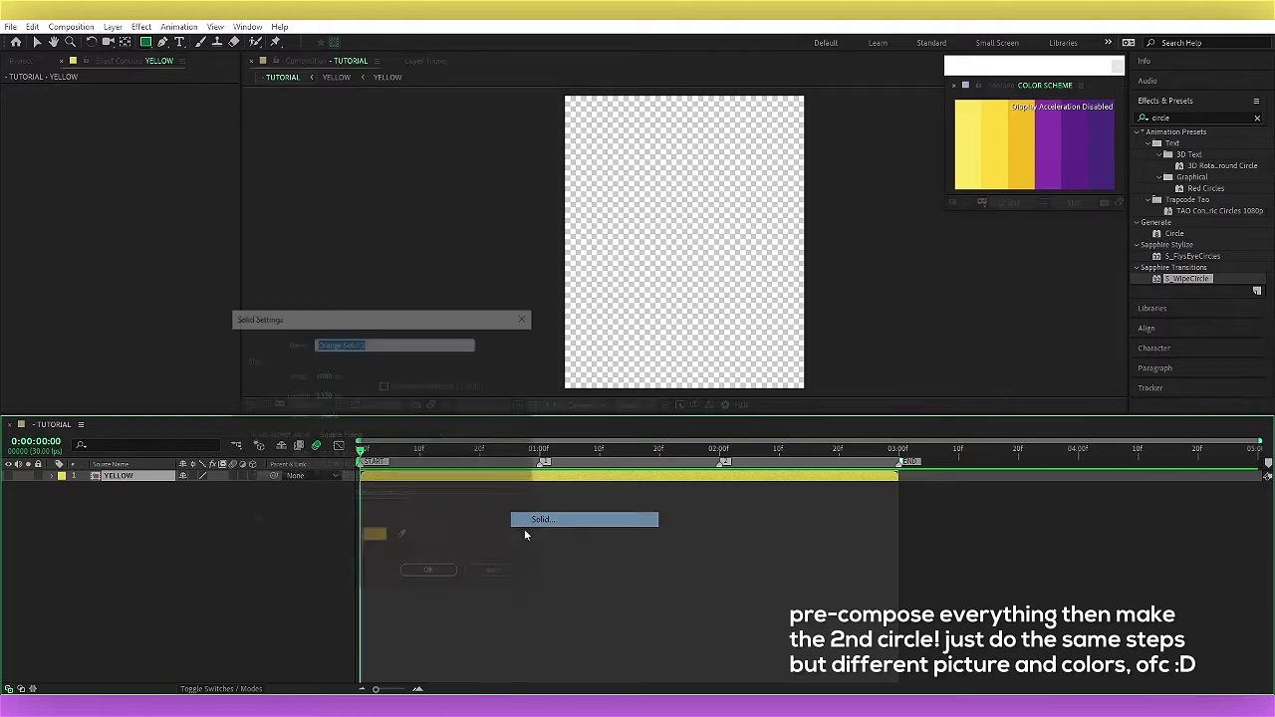
{"action": "left_click", "coordinate": [558, 515]}
{"action": "right_click", "coordinate": [104, 475]}
{"action": "left_click", "coordinate": [145, 286]}
{"action": "left_click", "coordinate": [298, 408]}
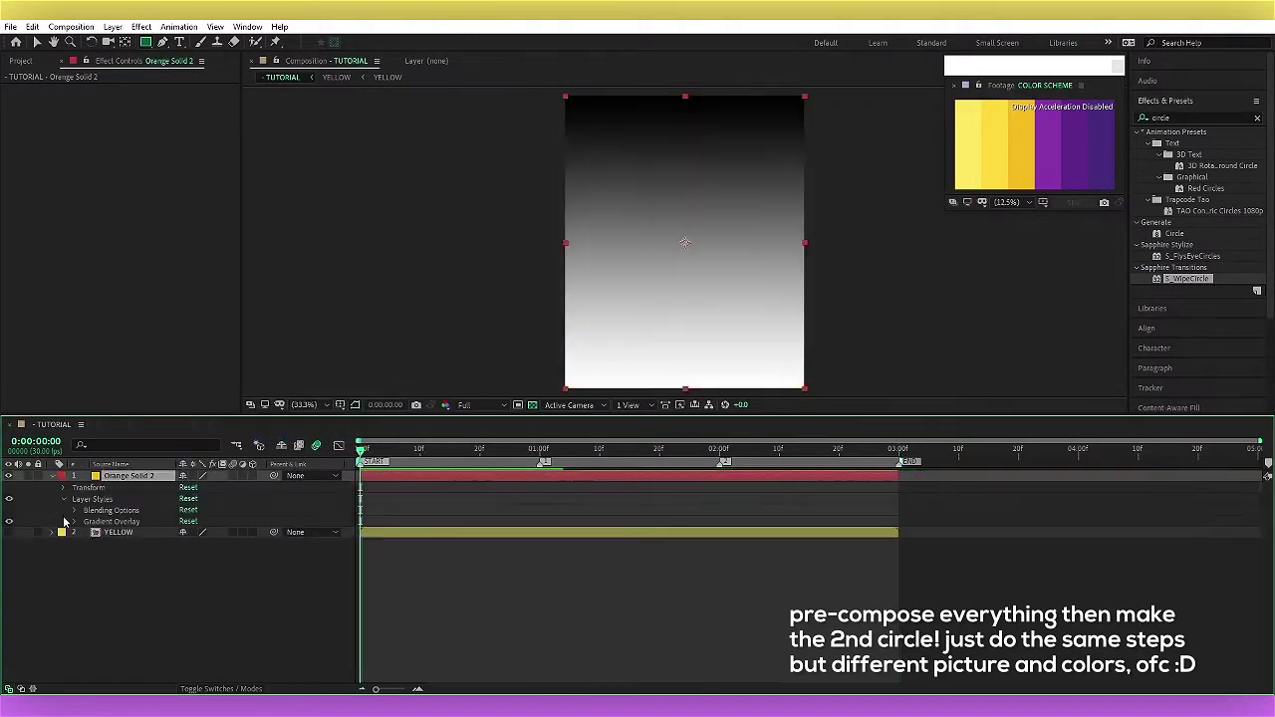
{"action": "left_click", "coordinate": [202, 555]}
{"action": "left_click", "coordinate": [283, 68]}
{"action": "left_click", "coordinate": [309, 126]}
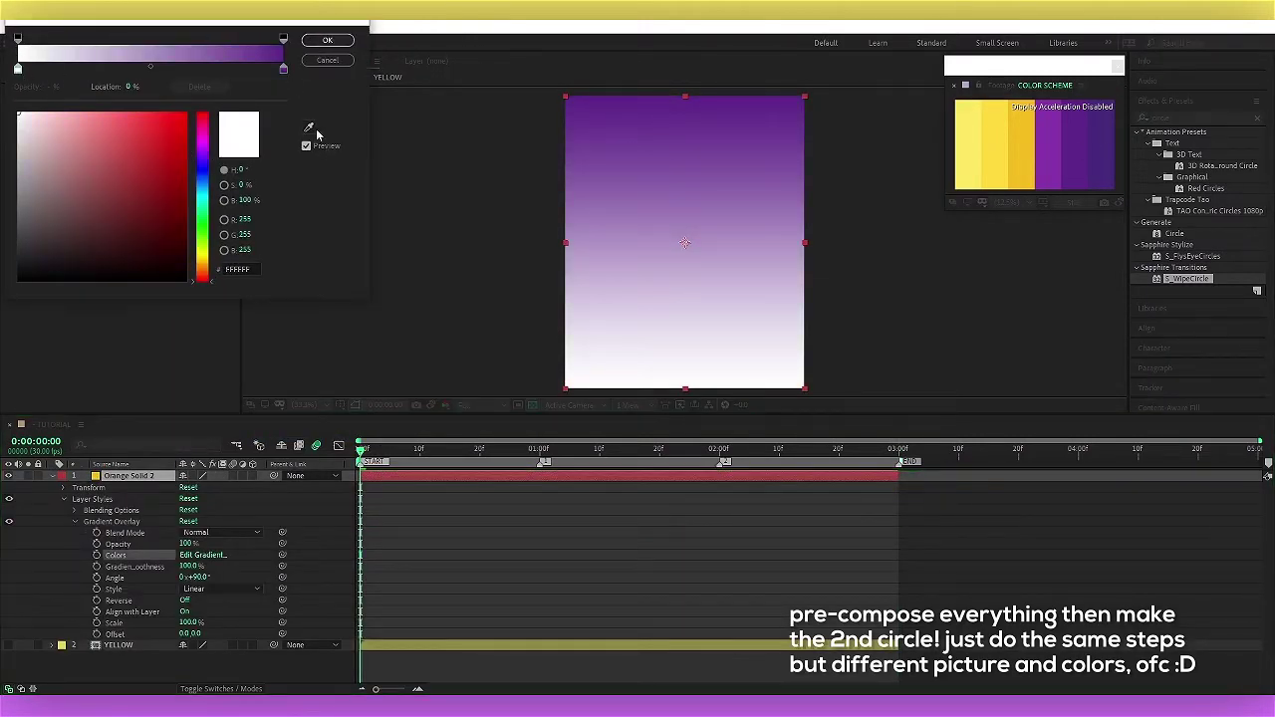
{"action": "left_click", "coordinate": [1101, 149]}
{"action": "left_click", "coordinate": [308, 127]}
{"action": "left_click", "coordinate": [1051, 136]}
{"action": "left_click", "coordinate": [326, 39]}
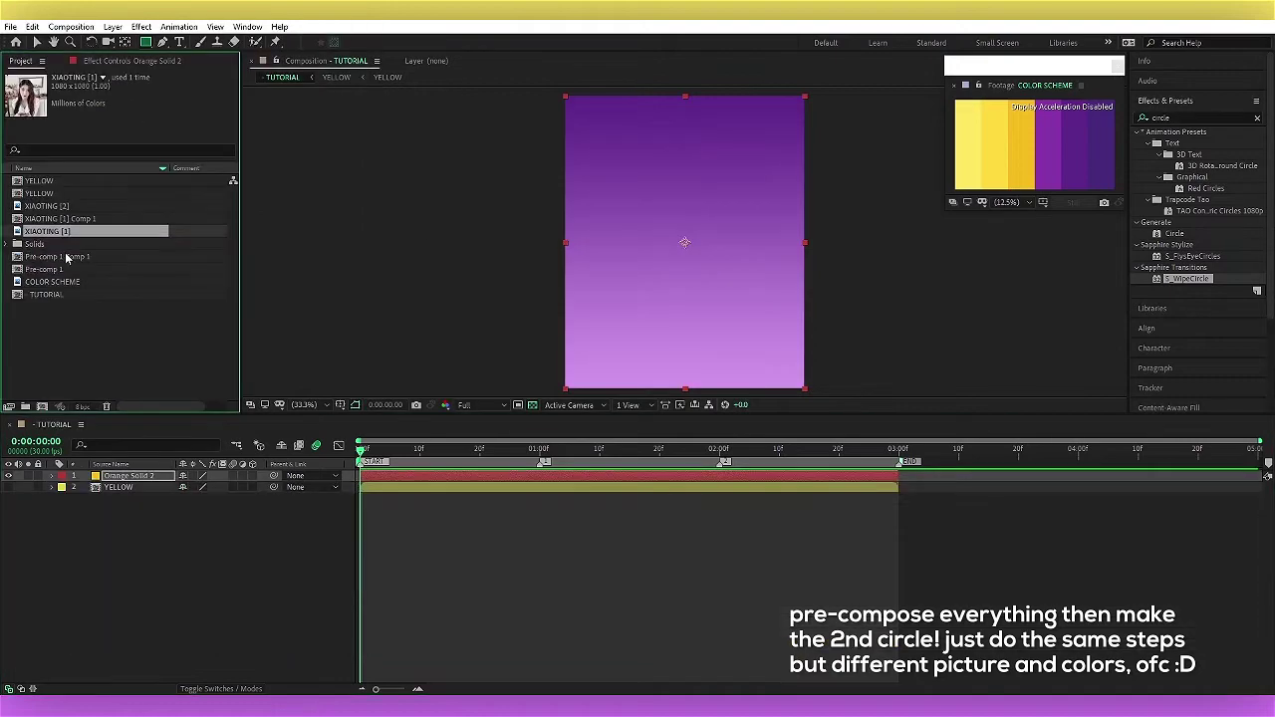
Step: Crop the purple solid into a circle with S_WipeCircle at 50% wipe
{"action": "left_click_drag", "start_coordinate": [1188, 278], "coordinate": [541, 298]}
{"action": "type", "text": "50"}
{"action": "key", "text": "Return"}
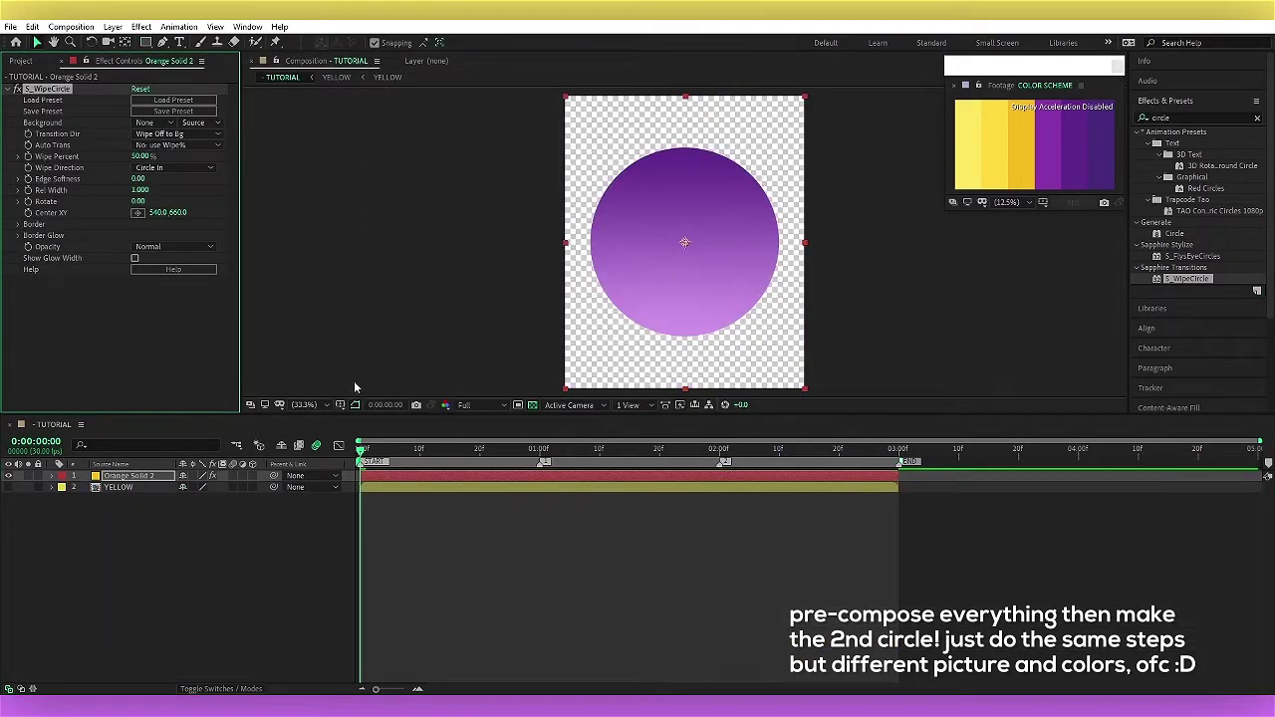
Step: Duplicate the circle into a ring layer filled white (ffffff) and scaled to 105%
{"action": "key", "text": "ctrl+d"}
{"action": "left_click", "coordinate": [61, 488]}
{"action": "left_click", "coordinate": [55, 265]}
{"action": "left_click", "coordinate": [52, 488]}
{"action": "left_click", "coordinate": [1195, 117]}
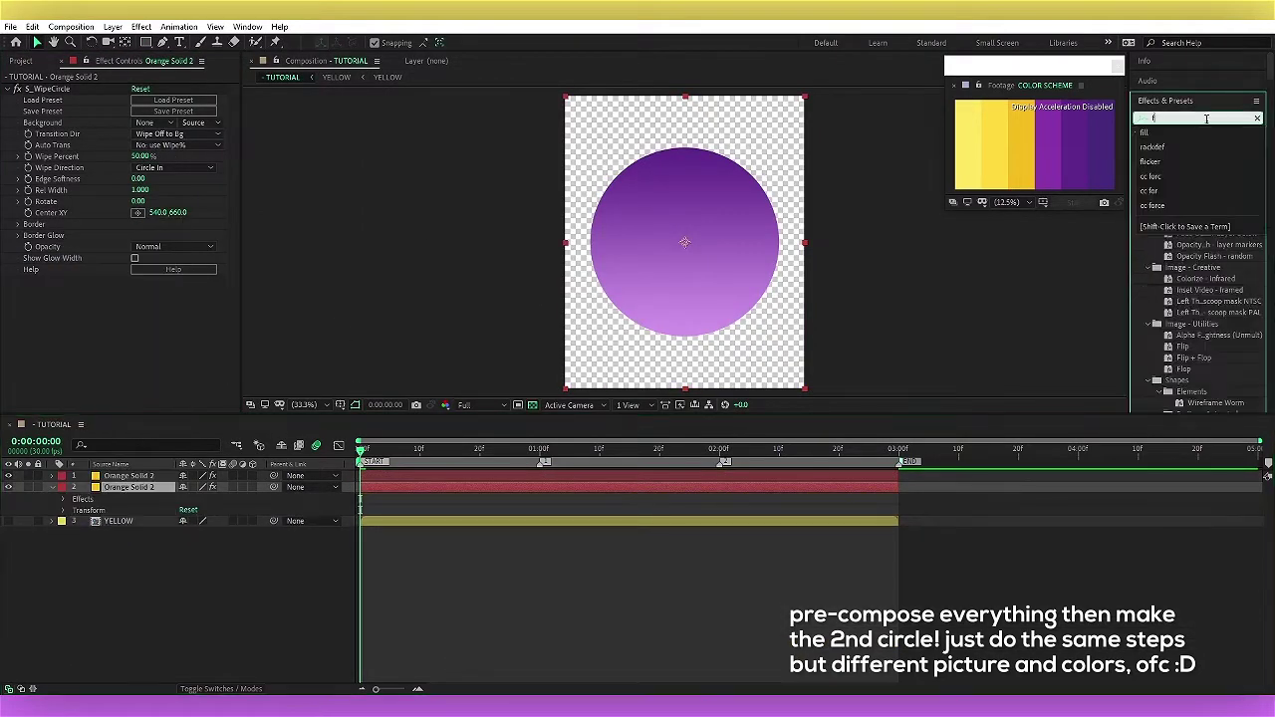
{"action": "type", "text": "fill"}
{"action": "double_click", "coordinate": [1183, 200]}
{"action": "key", "text": "s"}
{"action": "left_click", "coordinate": [220, 498]}
{"action": "type", "text": "105"}
{"action": "key", "text": "Return"}
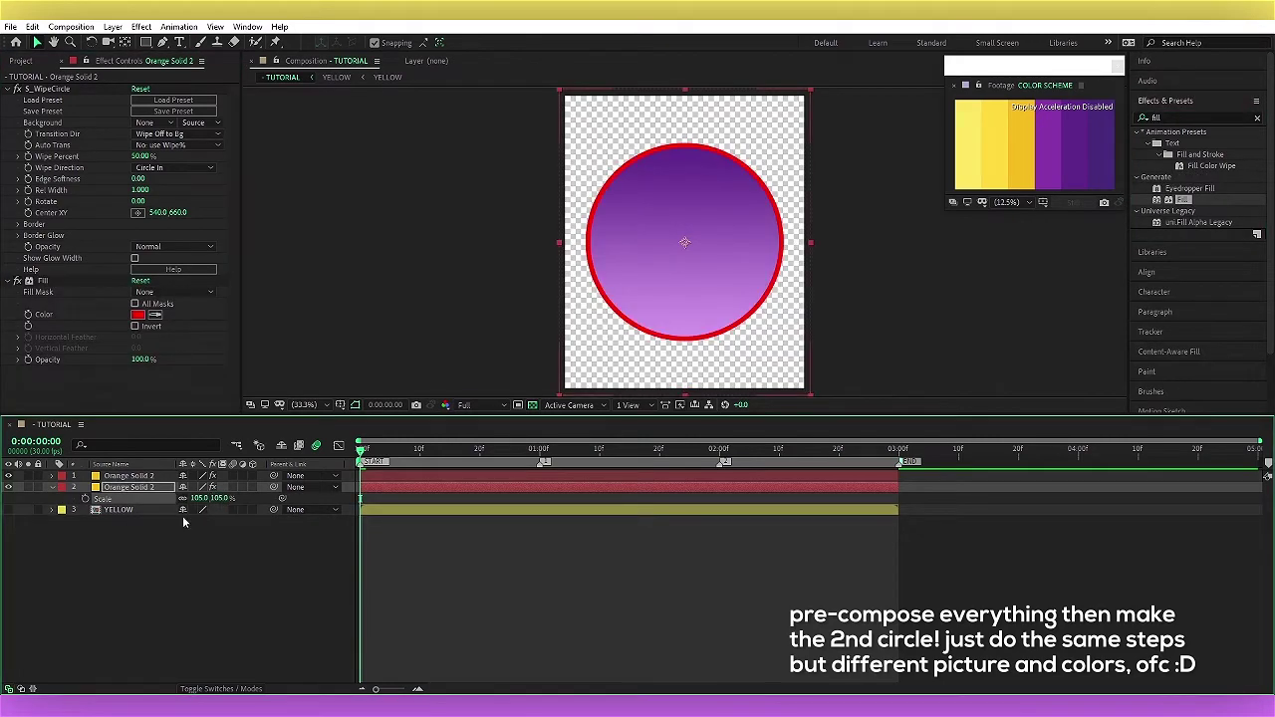
{"action": "left_click", "coordinate": [137, 315]}
{"action": "type", "text": "ffffff"}
{"action": "left_click", "coordinate": [428, 78]}
Step: Pre-compose the circle and ring layers together as Pre-comp 2
{"action": "left_click", "coordinate": [426, 476]}
{"action": "left_click", "coordinate": [425, 488], "text": "shift"}
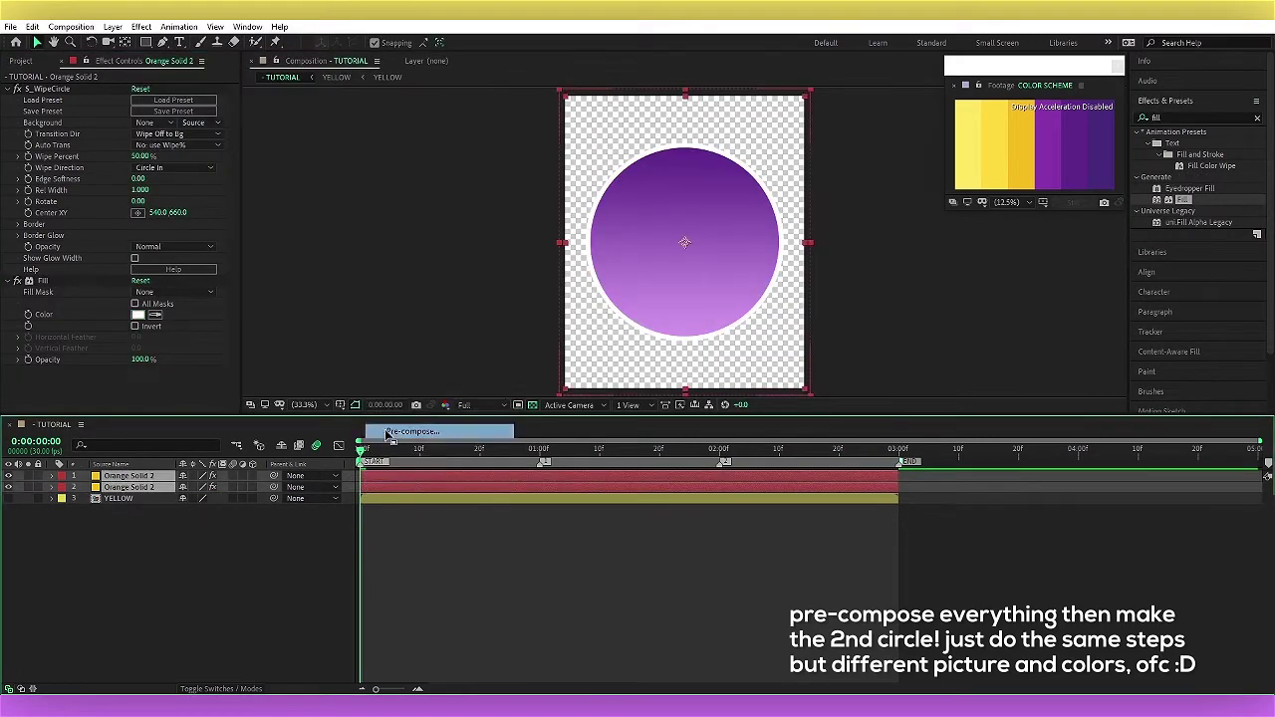
{"action": "key", "text": "ctrl+shift+c"}
{"action": "key", "text": "Return"}
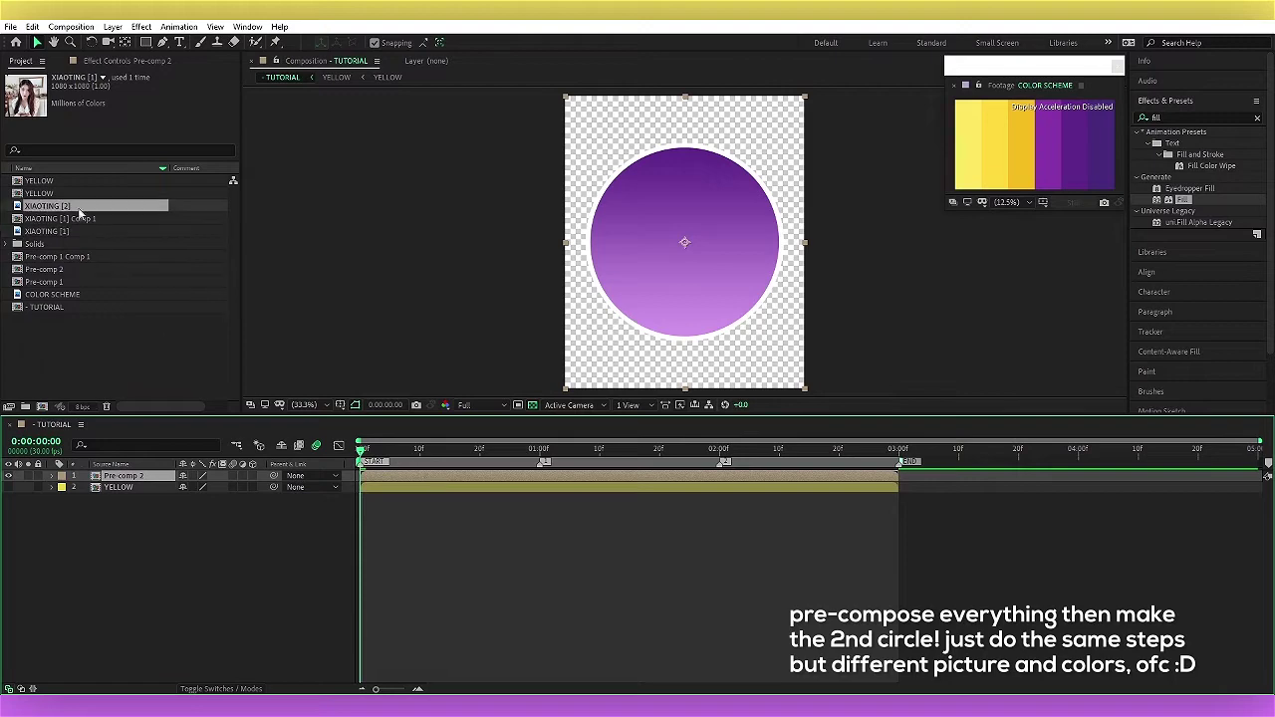
Step: Add the XIAOTING [2] photo, scale it to 125%, reposition it and pre-compose it
{"action": "left_click_drag", "start_coordinate": [80, 212], "coordinate": [377, 478]}
{"action": "key", "text": "s"}
{"action": "left_click_drag", "start_coordinate": [220, 488], "coordinate": [245, 489]}
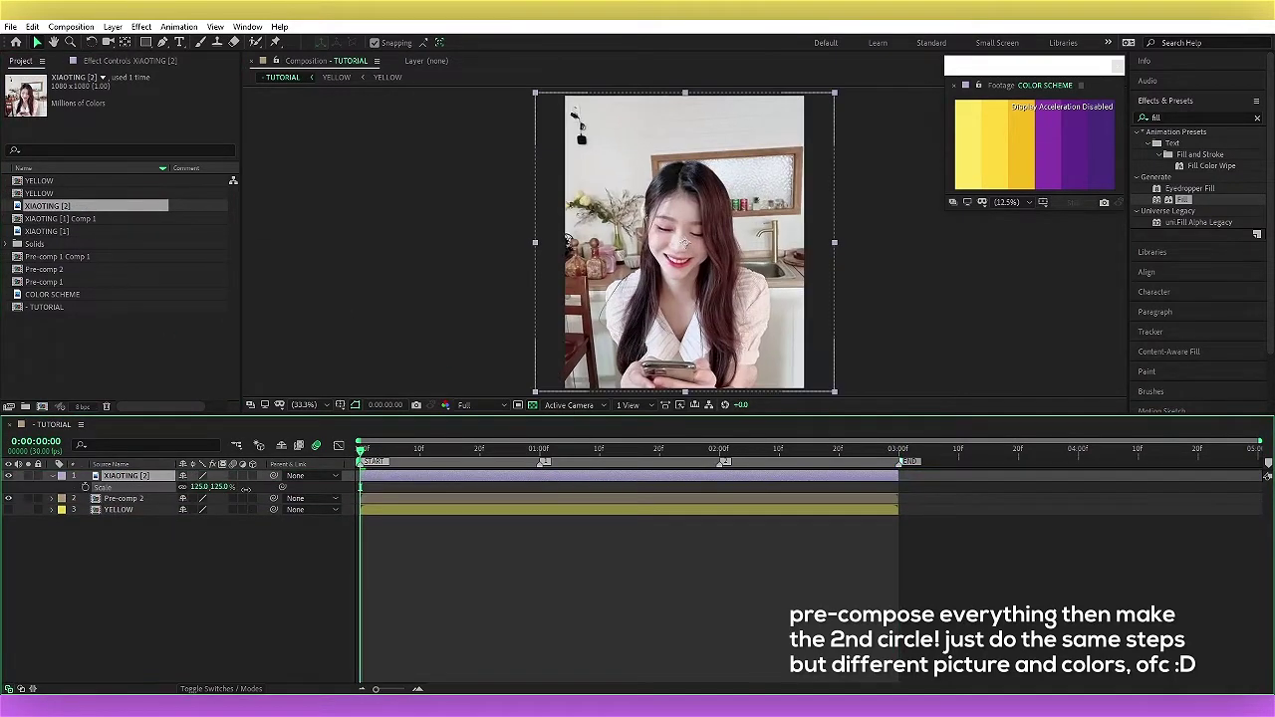
{"action": "left_click_drag", "start_coordinate": [684, 242], "coordinate": [688, 229]}
{"action": "right_click", "coordinate": [499, 99]}
{"action": "left_click", "coordinate": [541, 419]}
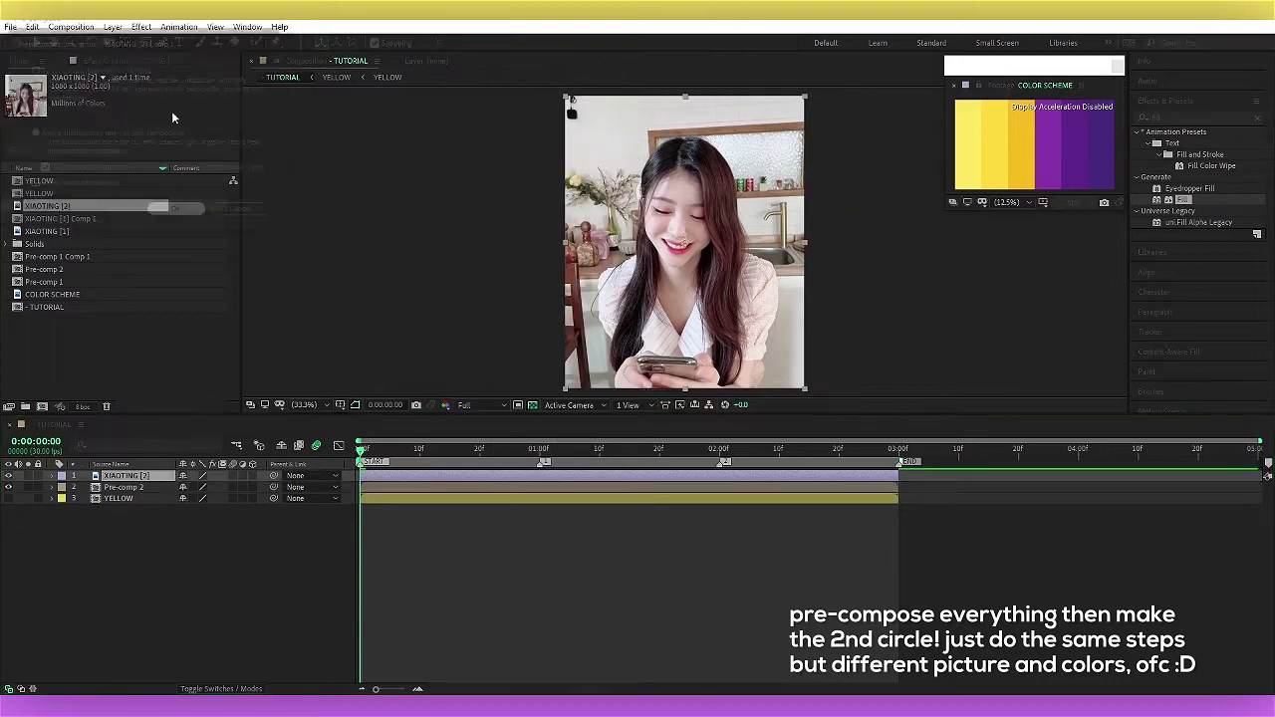
{"action": "key", "text": "Return"}
Step: Trace the RotoBezier mask from the shoulder up past the face to the top of the head
{"action": "scroll", "coordinate": [521, 309], "scroll_direction": "up", "scroll_amount": 5}
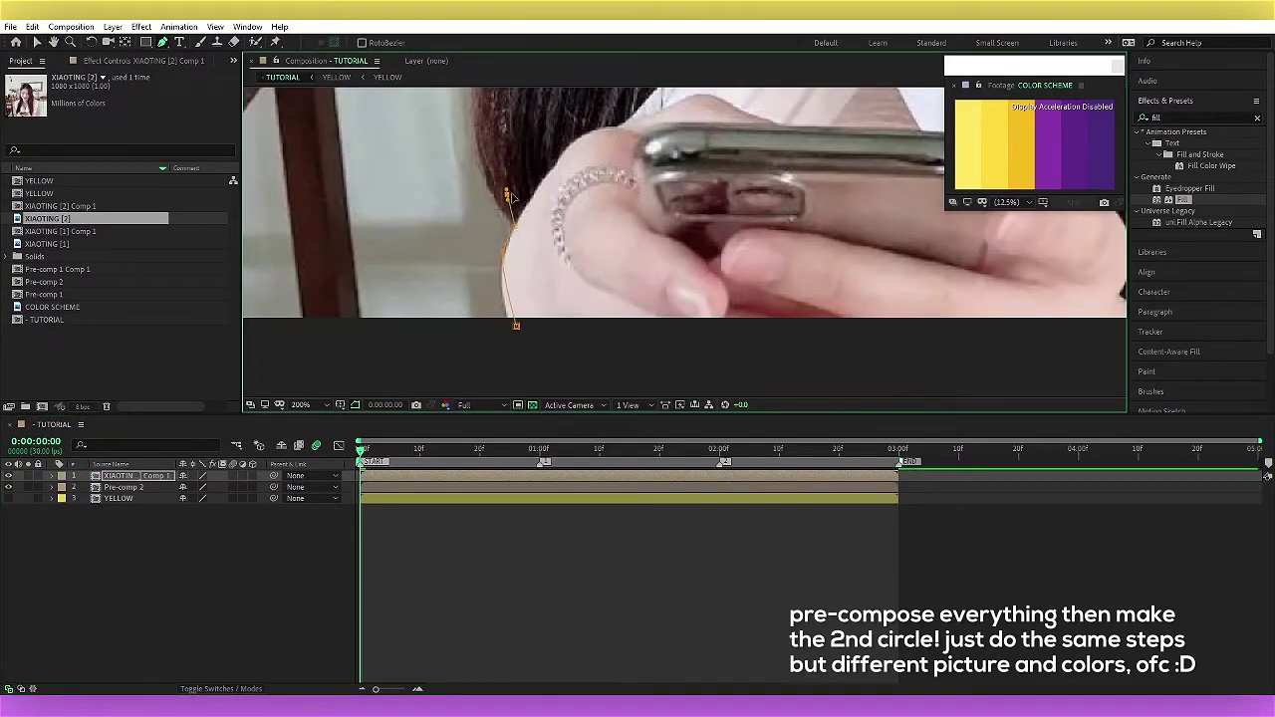
{"action": "left_click_drag", "start_coordinate": [512, 198], "coordinate": [509, 220]}
{"action": "left_click_drag", "start_coordinate": [495, 149], "coordinate": [490, 239]}
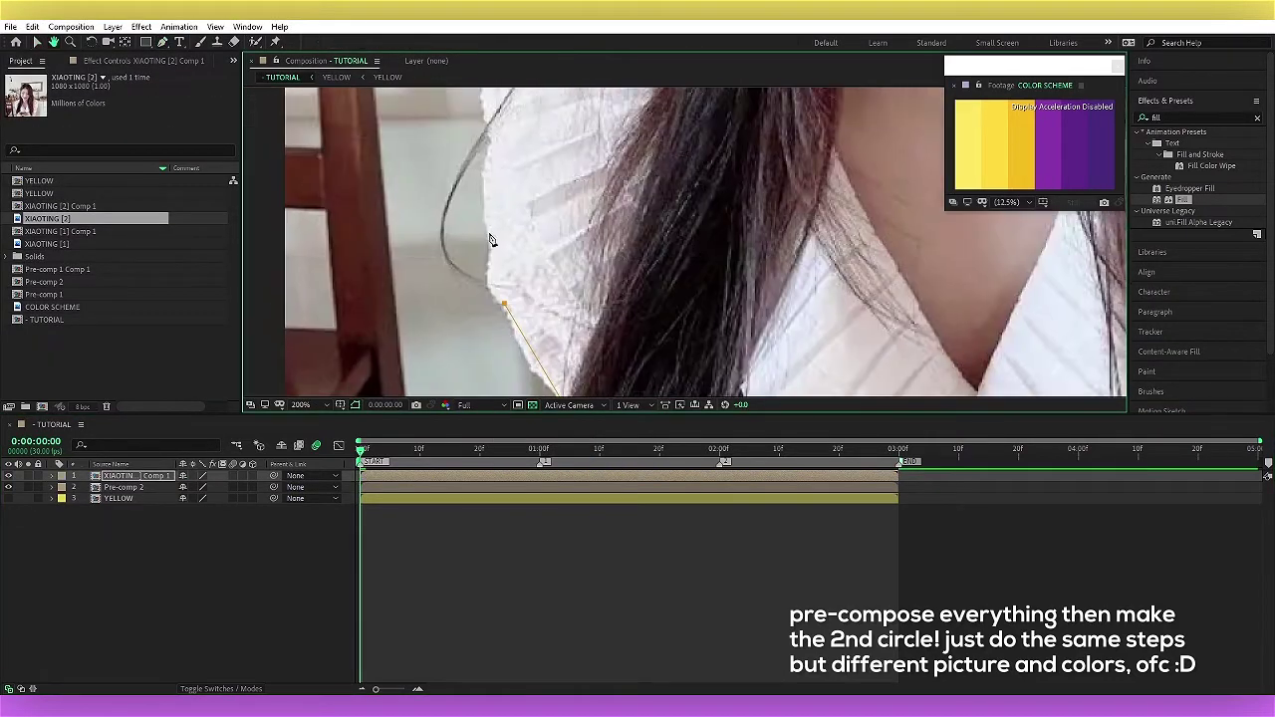
{"action": "left_click_drag", "start_coordinate": [491, 147], "coordinate": [512, 192]}
{"action": "left_click_drag", "start_coordinate": [656, 124], "coordinate": [648, 299]}
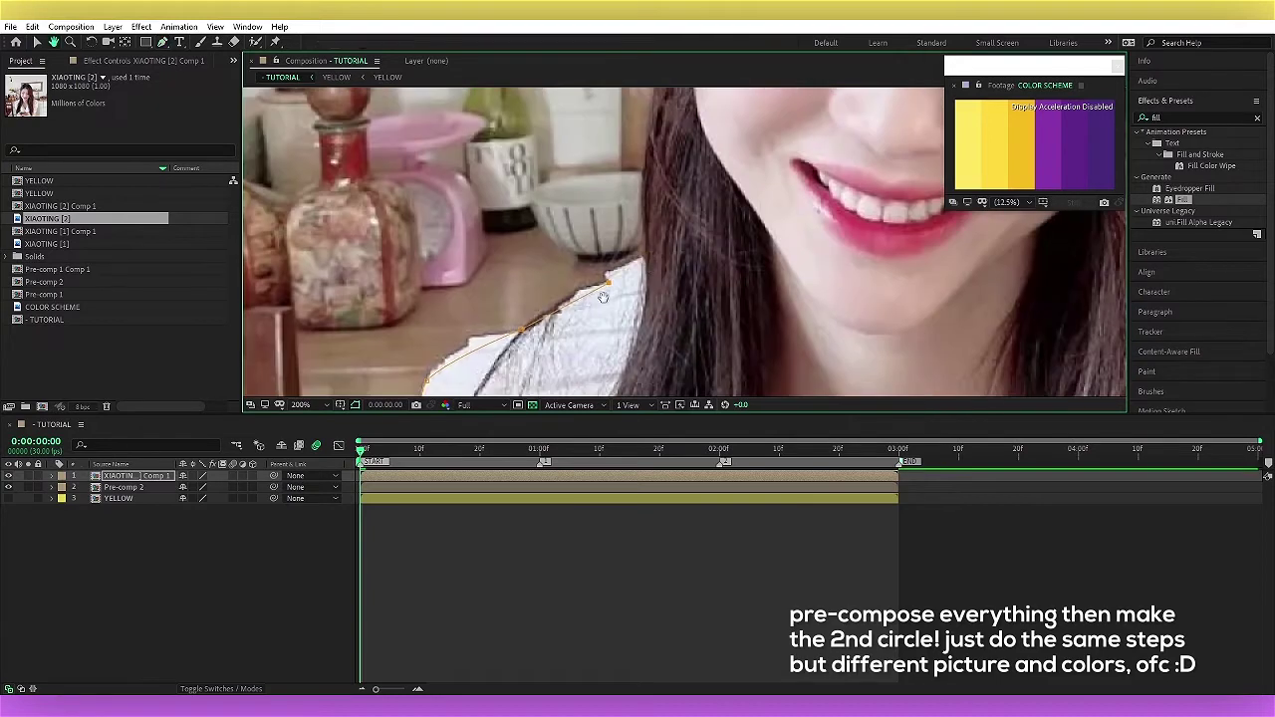
{"action": "mouse_move", "coordinate": [558, 120]}
{"action": "left_mouse_down"}
{"action": "mouse_move", "coordinate": [553, 299]}
{"action": "mouse_move", "coordinate": [546, 240]}
{"action": "left_mouse_up"}
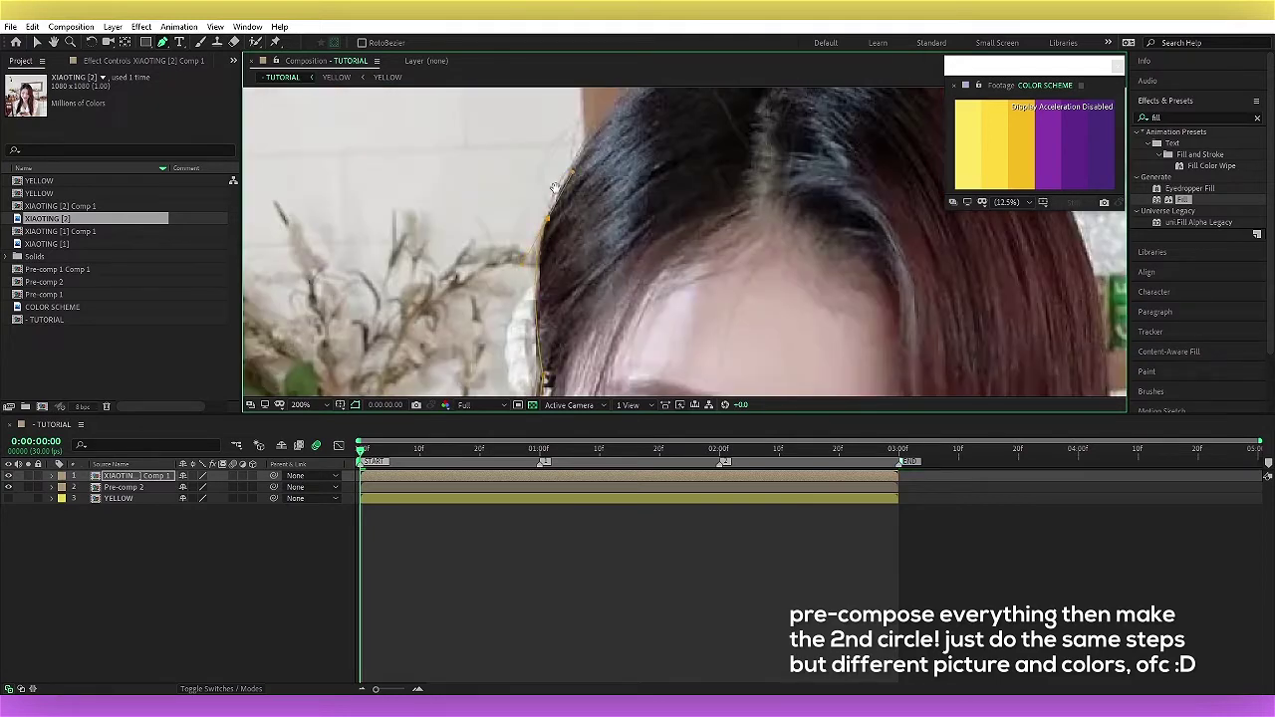
{"action": "left_click_drag", "start_coordinate": [555, 187], "coordinate": [650, 262]}
Step: Continue the mask path across the head and down the far shoulder's outer edge
{"action": "left_click_drag", "start_coordinate": [801, 269], "coordinate": [675, 246]}
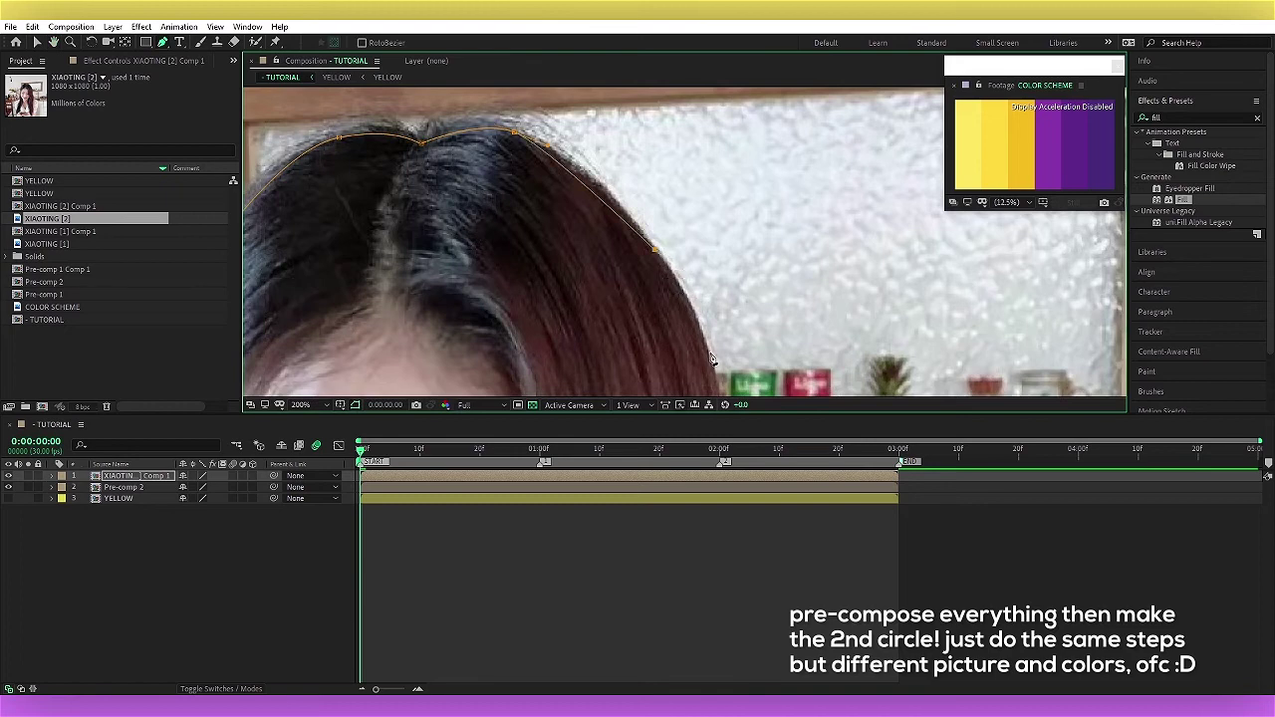
{"action": "left_click_drag", "start_coordinate": [711, 358], "coordinate": [633, 234]}
{"action": "left_click_drag", "start_coordinate": [641, 348], "coordinate": [705, 254]}
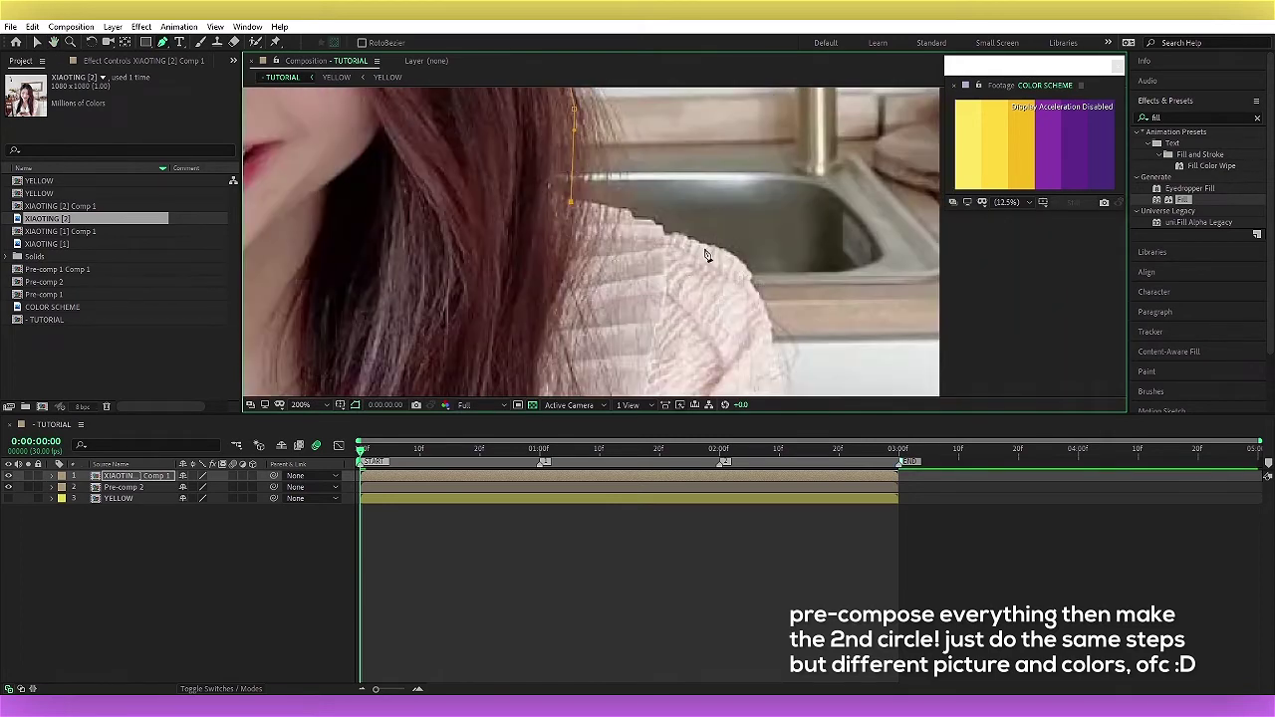
{"action": "left_click_drag", "start_coordinate": [764, 339], "coordinate": [714, 148]}
{"action": "left_click_drag", "start_coordinate": [715, 321], "coordinate": [702, 256]}
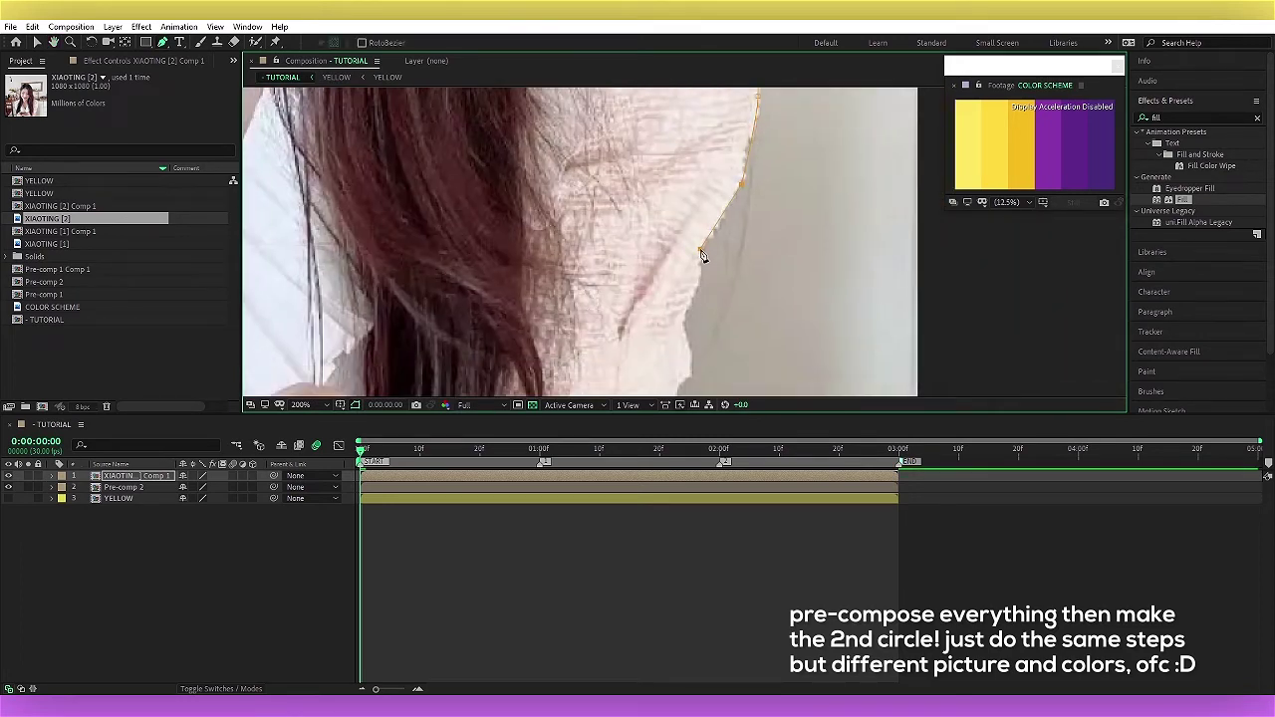
{"action": "left_click_drag", "start_coordinate": [691, 375], "coordinate": [714, 294]}
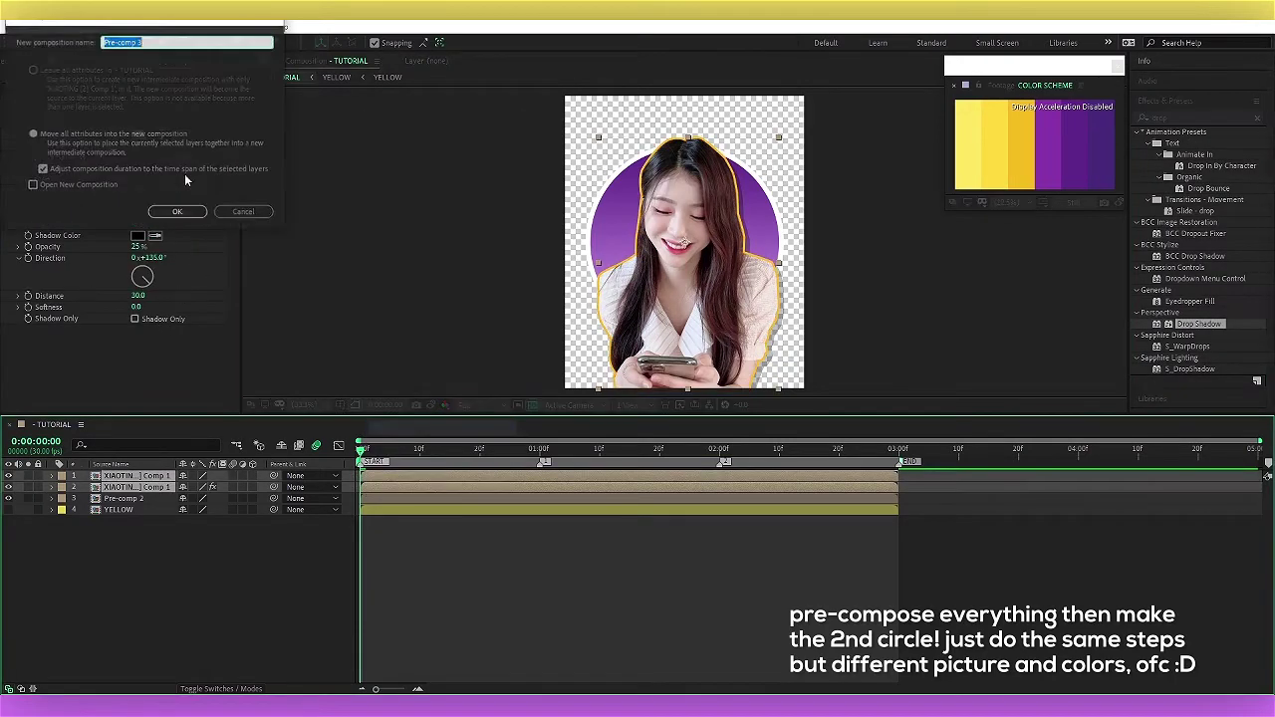
Step: Scale Pre-comp 3 to 90%, crop it with S_WipeCircle and pre-compose it as PURPLE
{"action": "key", "text": "s"}
{"action": "left_click_drag", "start_coordinate": [204, 487], "coordinate": [217, 486]}
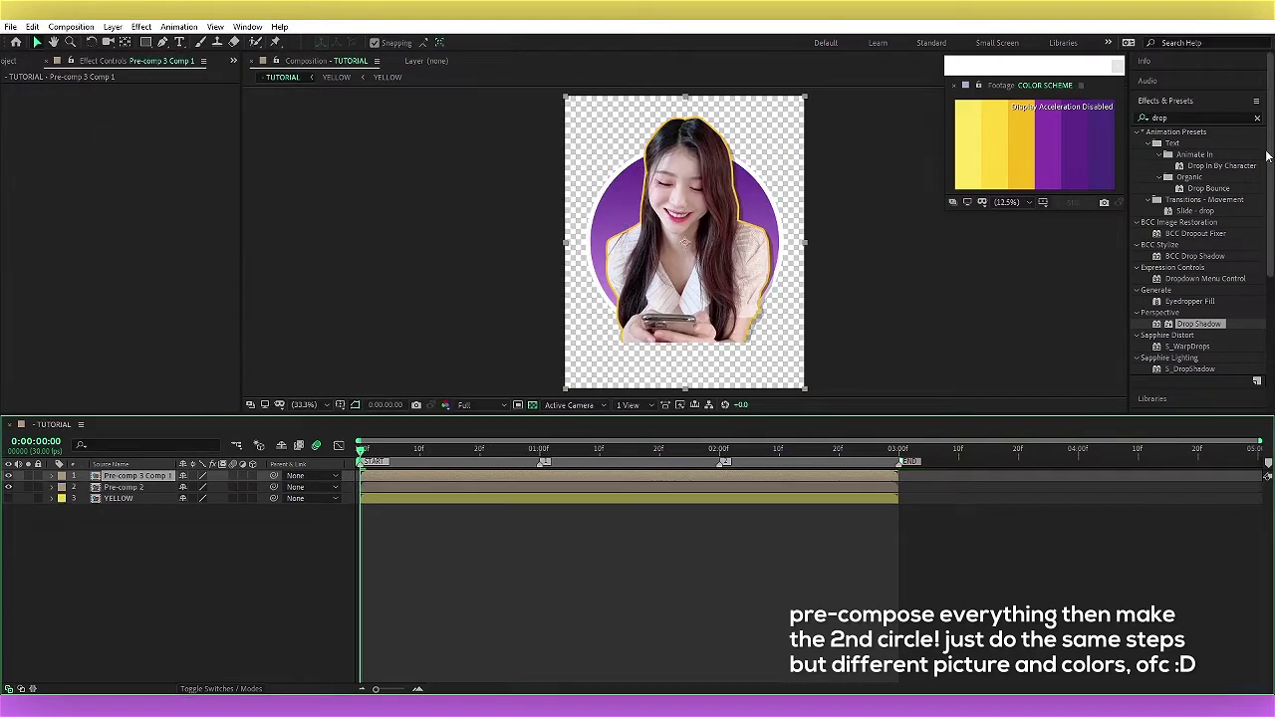
{"action": "type", "text": "circle"}
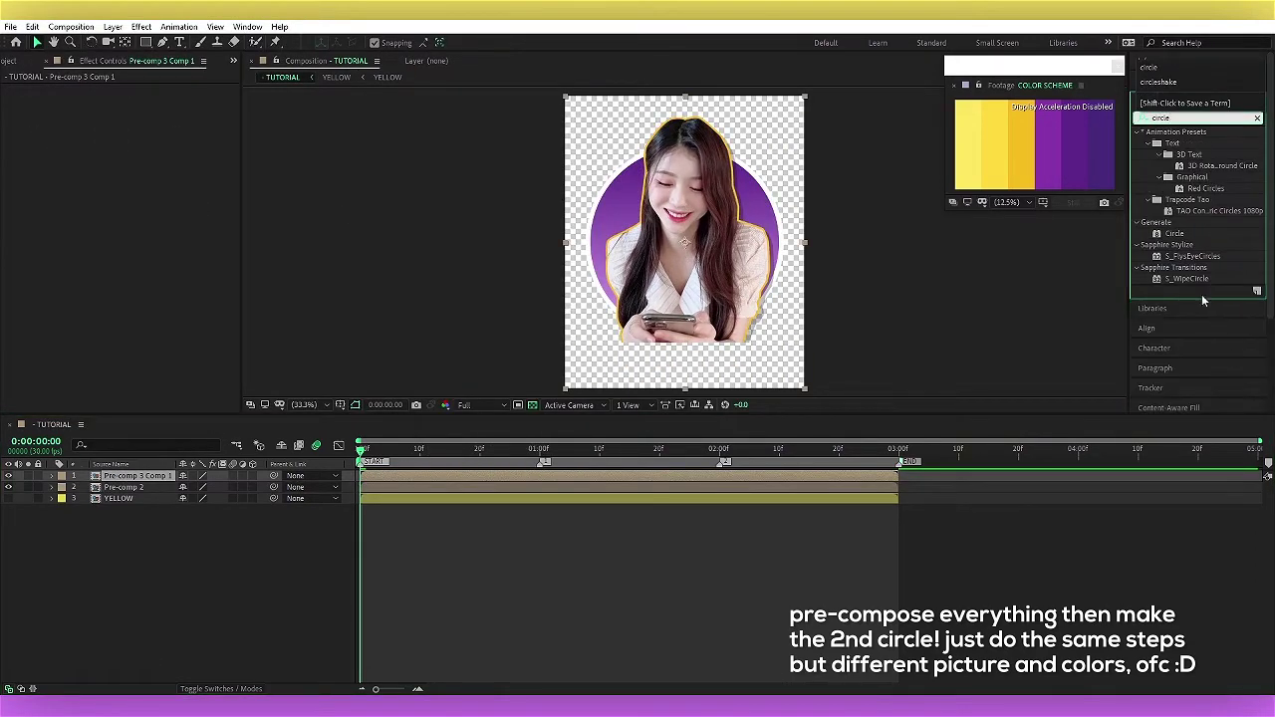
{"action": "left_click_drag", "start_coordinate": [1187, 278], "coordinate": [158, 145]}
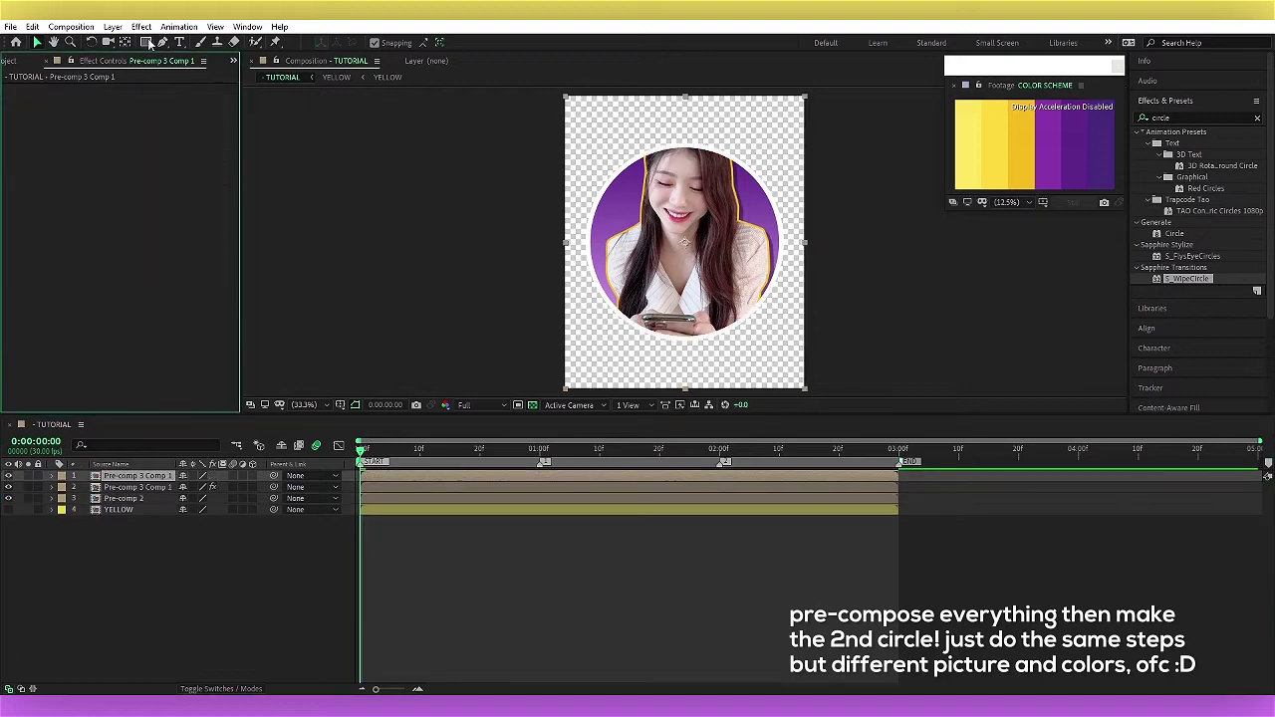
{"action": "left_click", "coordinate": [423, 473]}
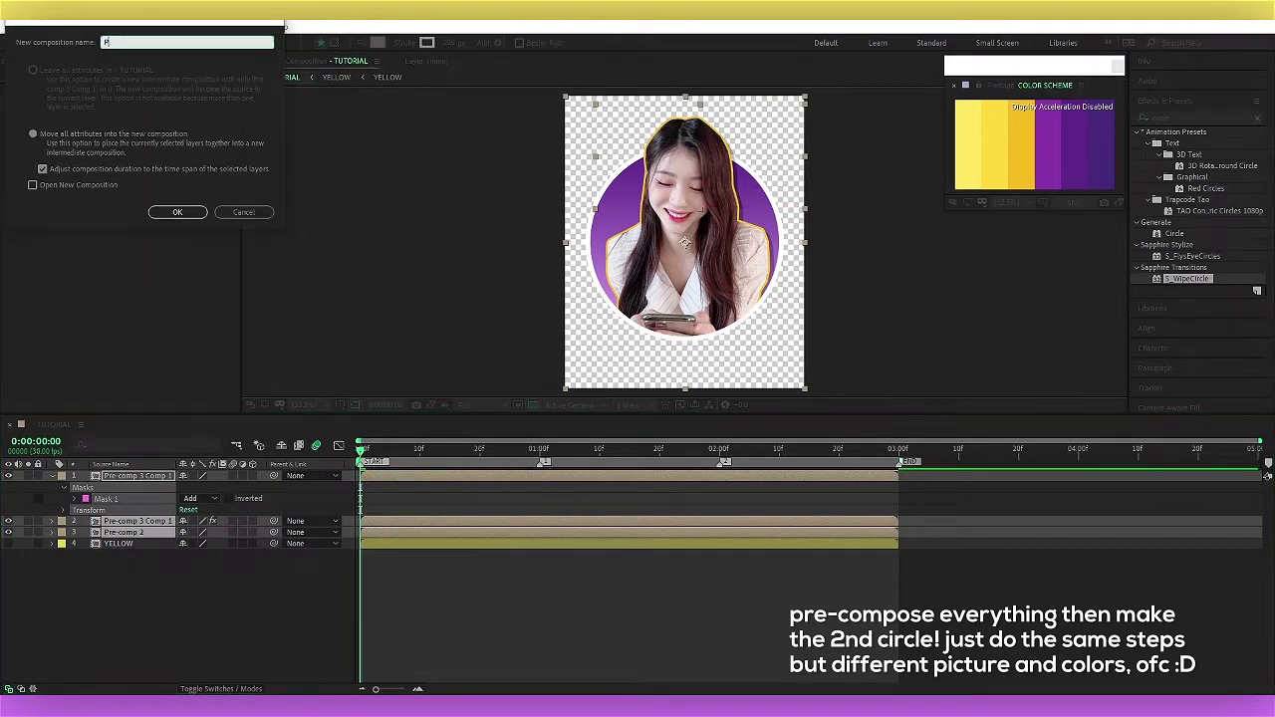
{"action": "key", "text": "Return"}
Step: Give the PURPLE layer a purple label and check the yellow portrait beneath it
{"action": "left_click", "coordinate": [62, 486]}
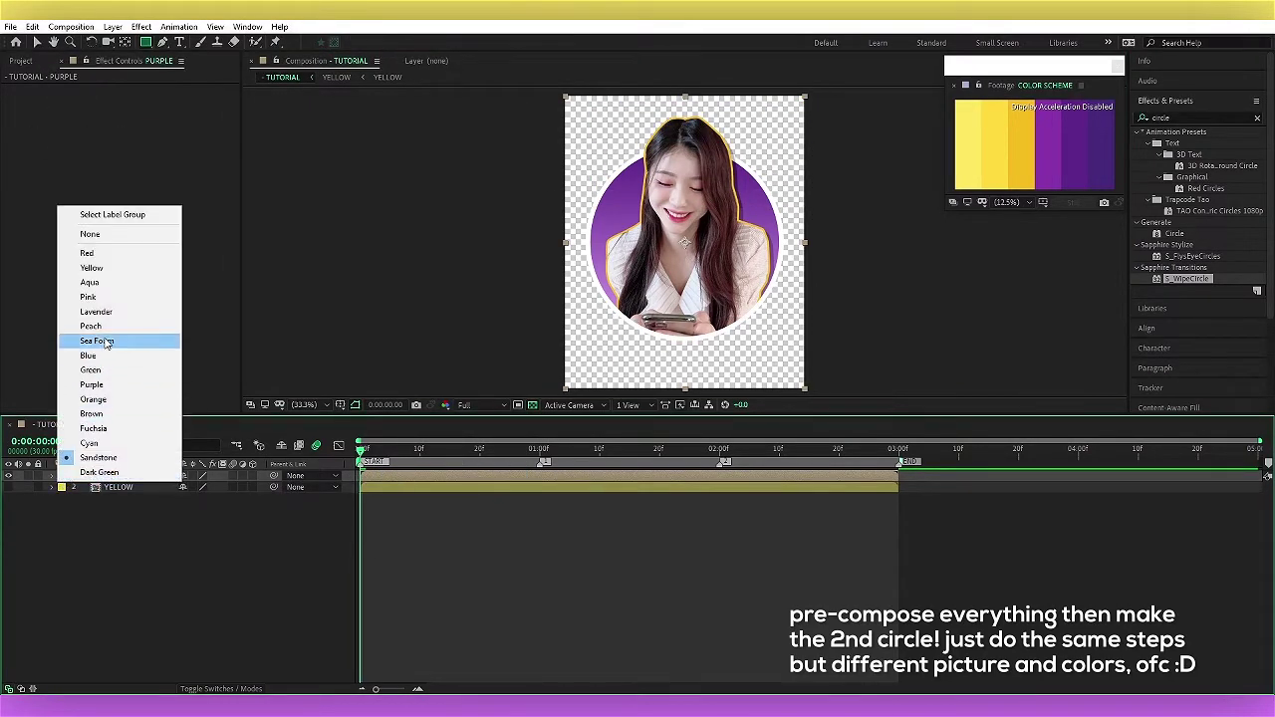
{"action": "left_click", "coordinate": [92, 385]}
{"action": "left_click", "coordinate": [9, 476]}
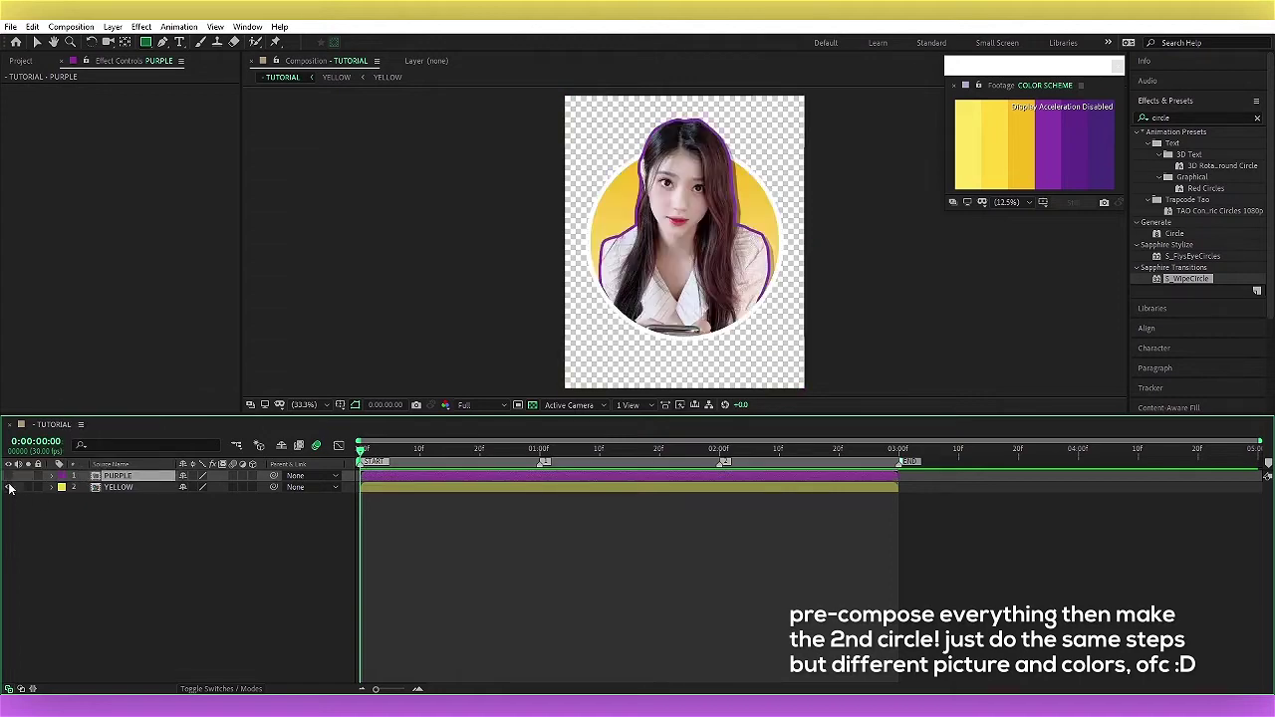
{"action": "left_click", "coordinate": [9, 476]}
{"action": "left_click", "coordinate": [518, 576]}
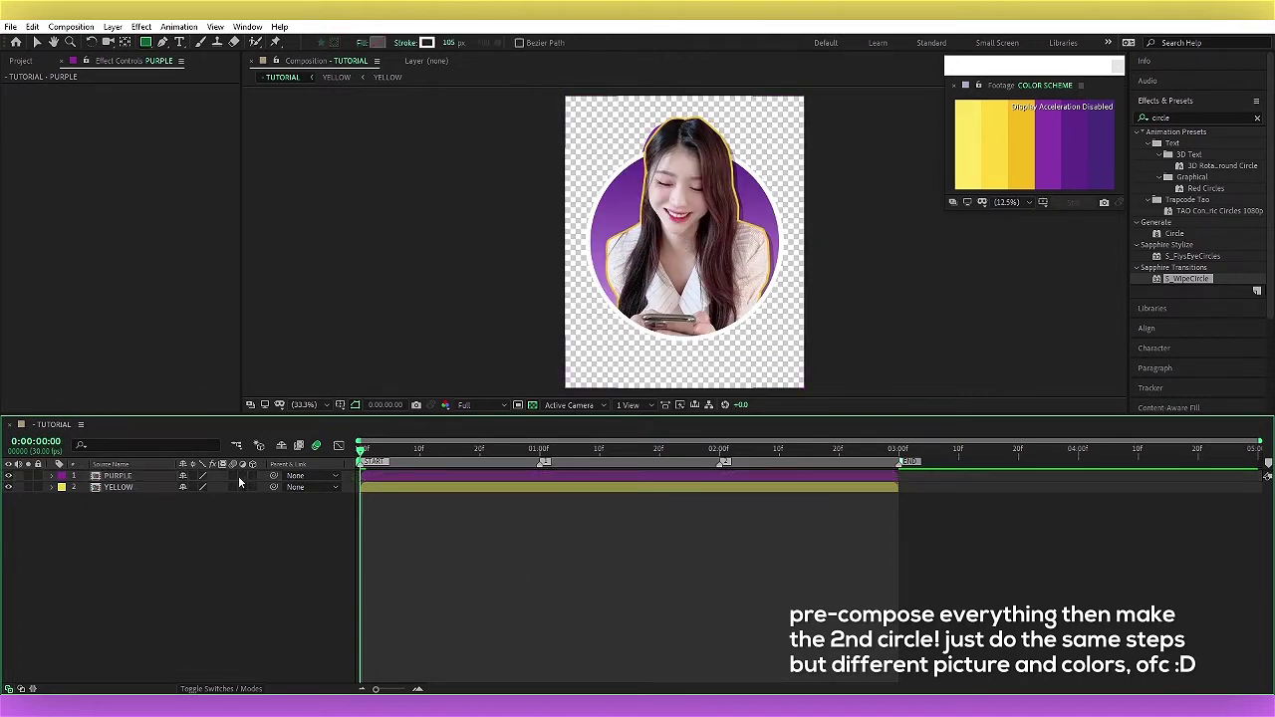
Step: Enable motion blur and keyframe both portraits' Rotation 0°→180° over 2 seconds with Easy Ease
{"action": "left_click_drag", "start_coordinate": [232, 476], "coordinate": [234, 488]}
{"action": "key", "text": "ctrl+a"}
{"action": "key", "text": "r"}
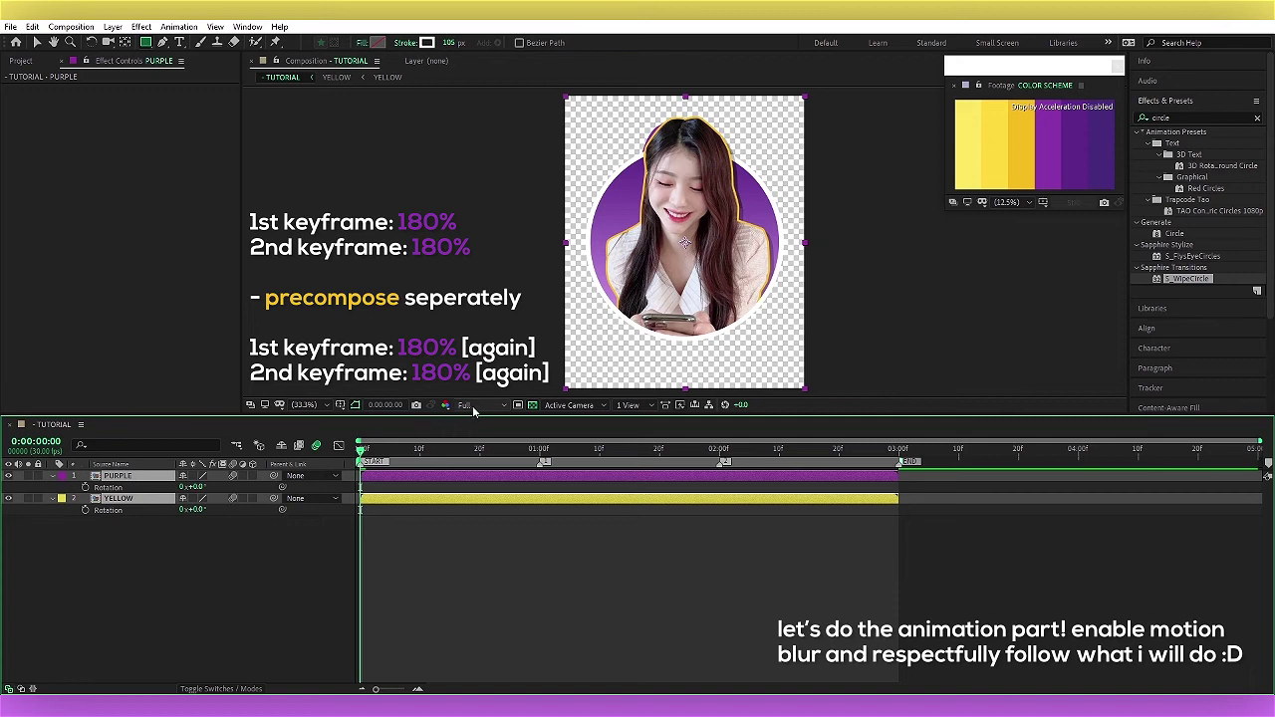
{"action": "left_click", "coordinate": [474, 406]}
{"action": "left_click", "coordinate": [484, 479]}
{"action": "left_click", "coordinate": [85, 487]}
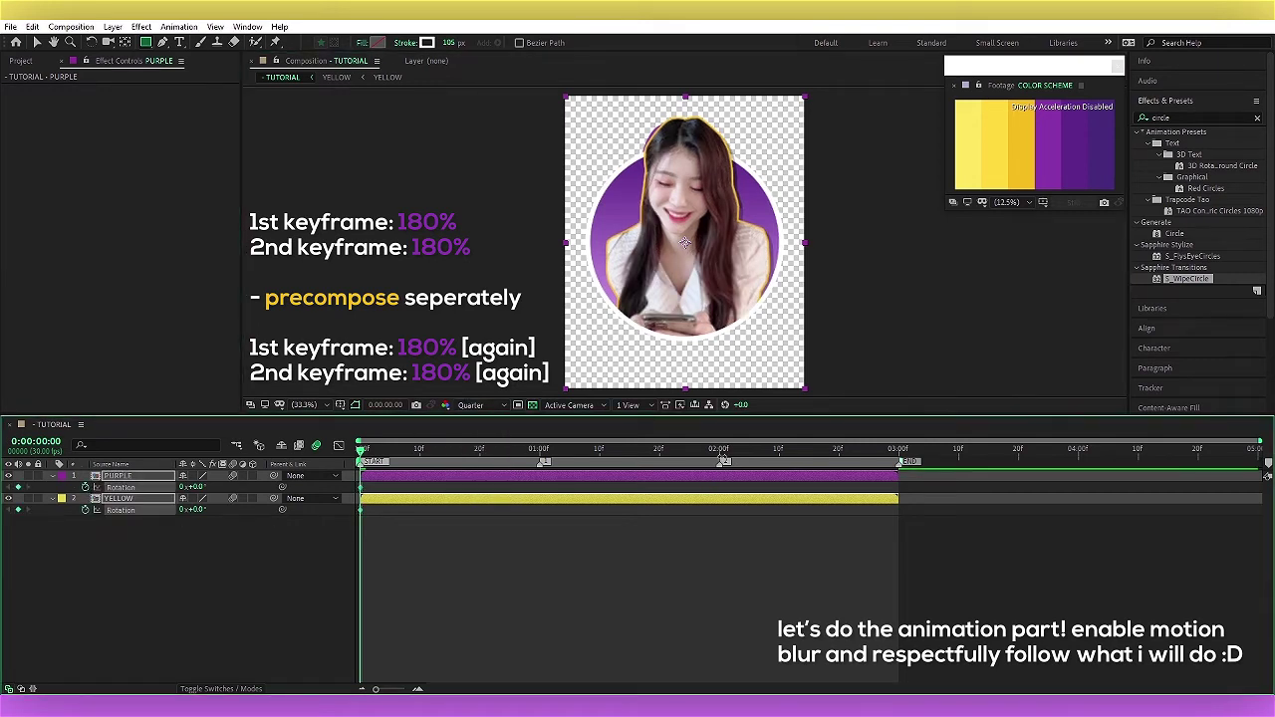
{"action": "type", "text": "0"}
{"action": "key", "text": "Return"}
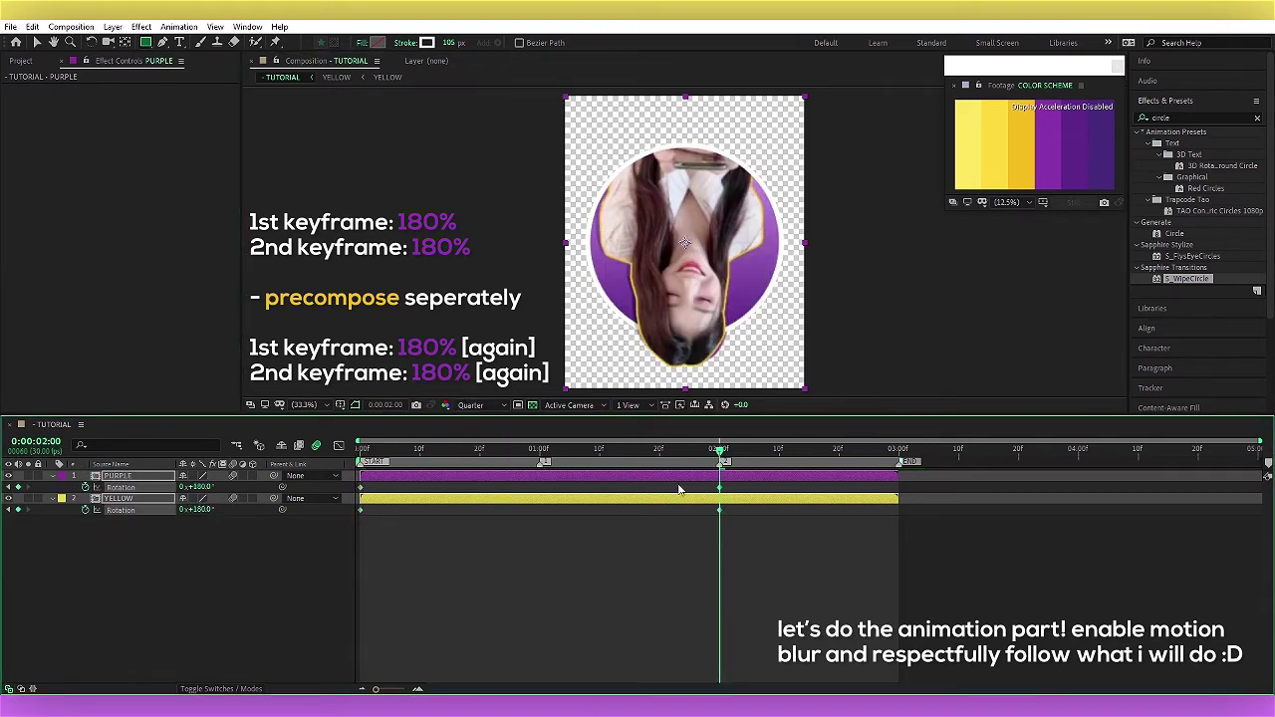
{"action": "left_click_drag", "start_coordinate": [742, 485], "coordinate": [349, 533]}
{"action": "key", "text": "F9"}
{"action": "key", "text": "shift+F3"}
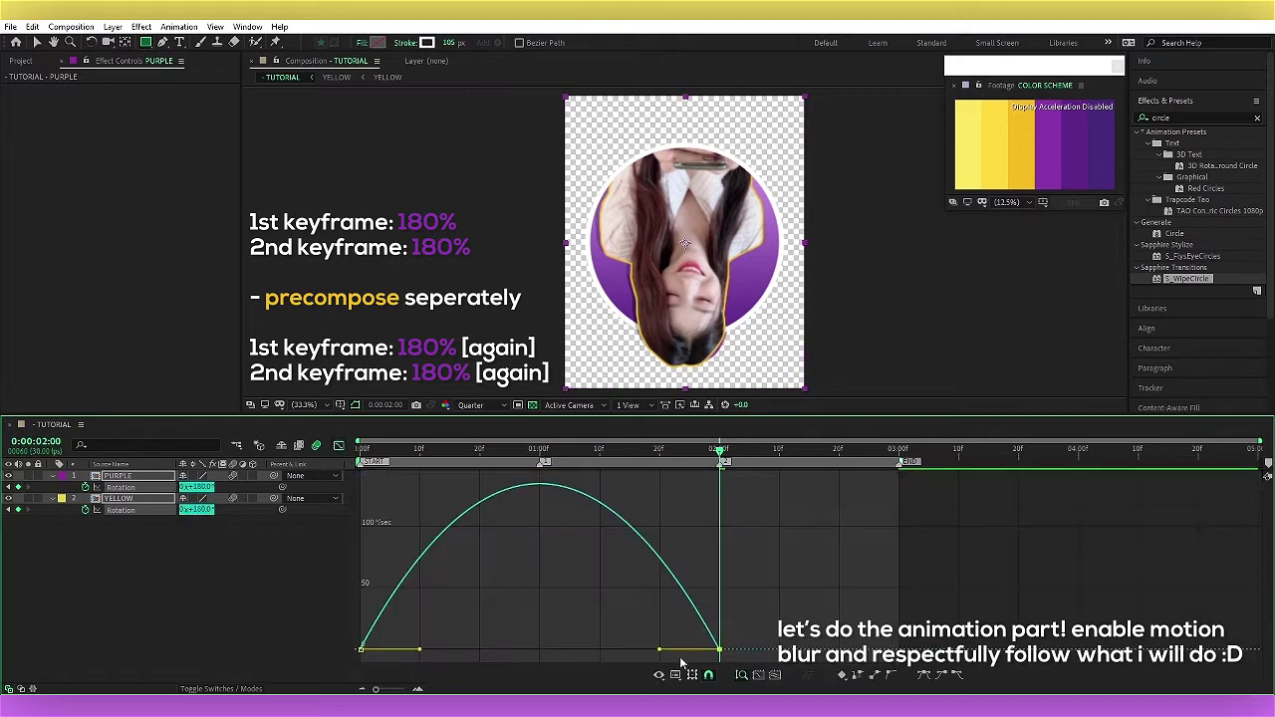
Step: Drag keyframe influence to about 86% for a sharp ~500°/sec peak, enable comp motion blur, and preview
{"action": "right_click", "coordinate": [682, 663]}
{"action": "left_click", "coordinate": [747, 546]}
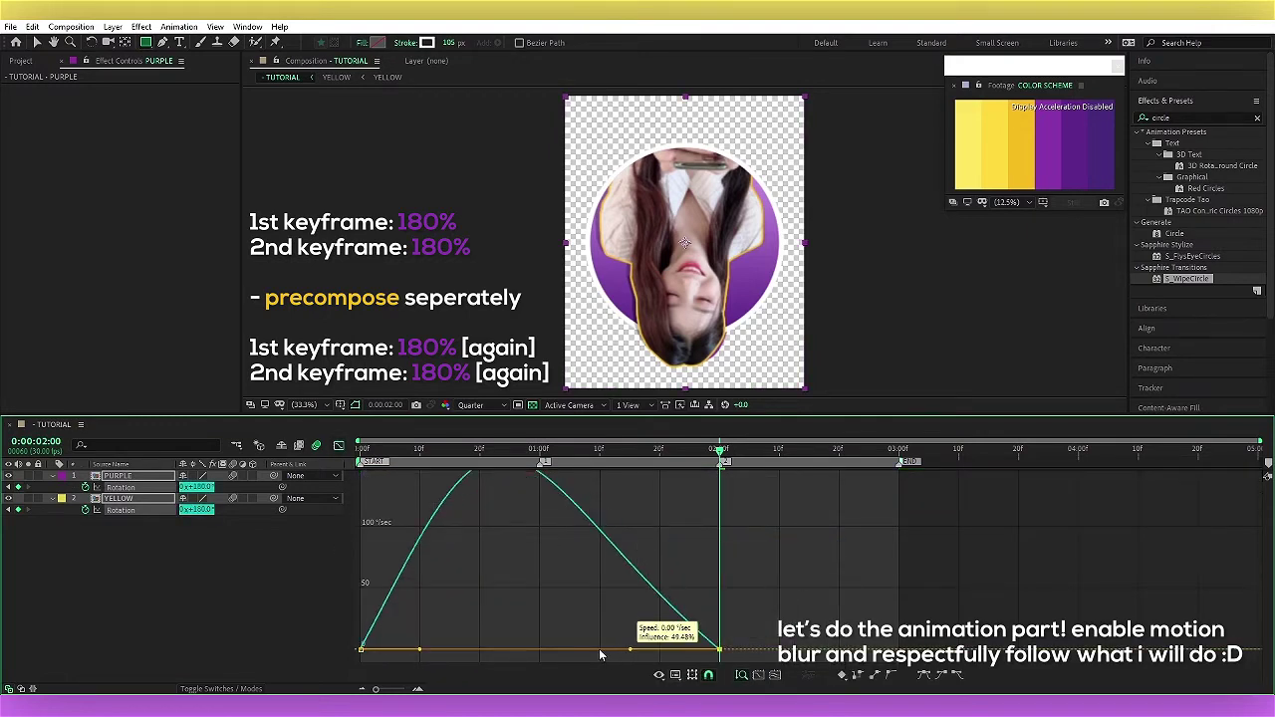
{"action": "left_click_drag", "start_coordinate": [601, 655], "coordinate": [511, 652]}
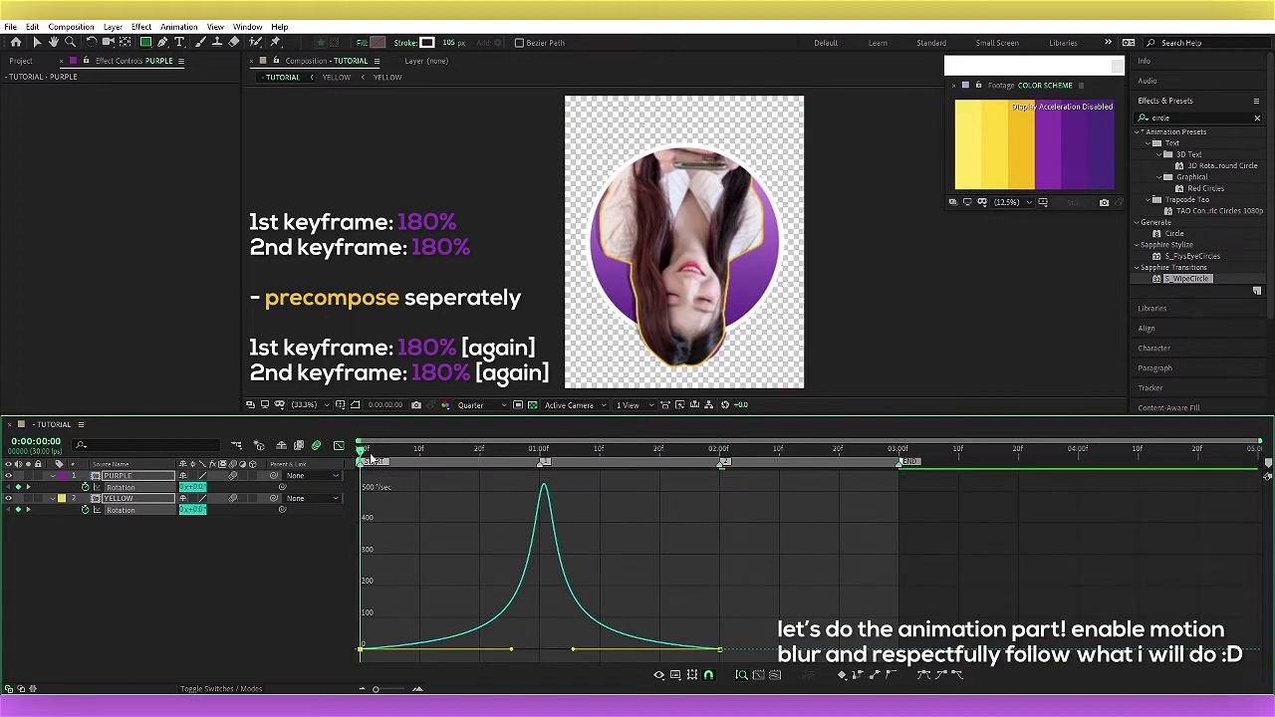
{"action": "left_click", "coordinate": [316, 447]}
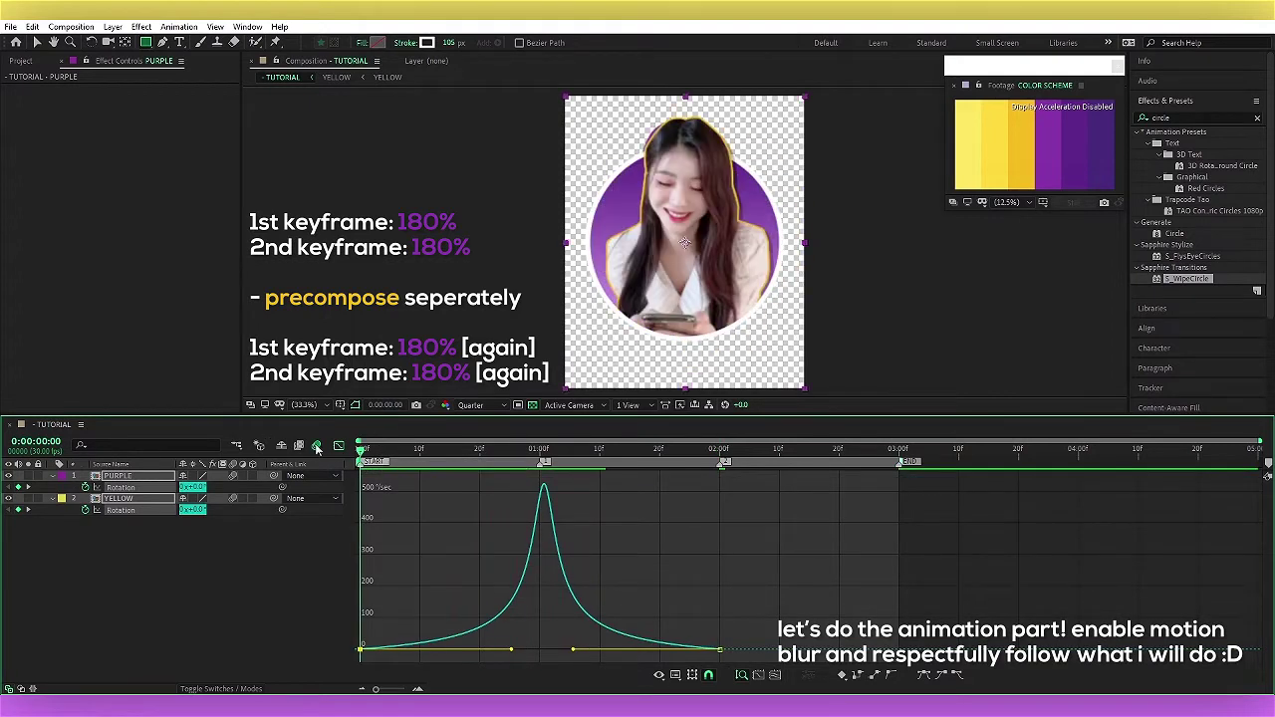
{"action": "key", "text": "space"}
Step: Pre-compose PURPLE and YELLOW separately into PURPLE Comp 1 and YELLOW Comp 1
{"action": "key", "text": "shift+F3"}
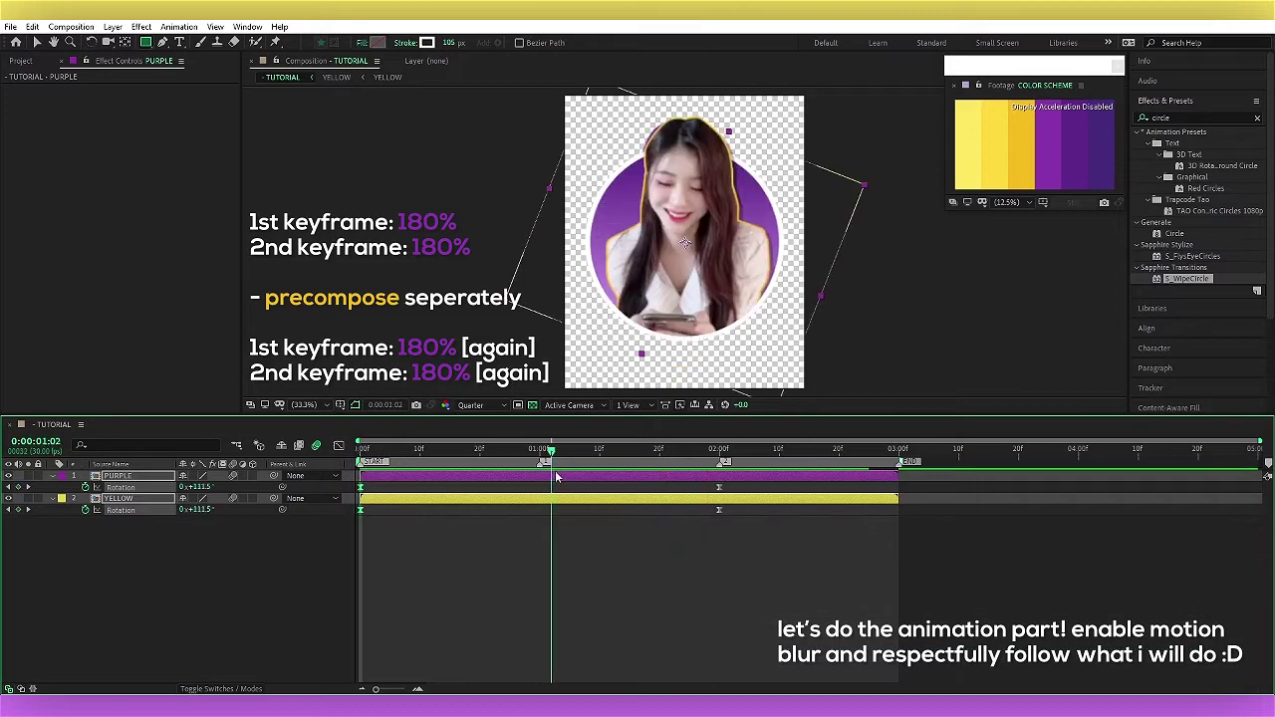
{"action": "key", "text": "Page_Up"}
{"action": "key", "text": "Page_Up"}
{"action": "key", "text": "Page_Up"}
{"action": "key", "text": "u"}
{"action": "right_click", "coordinate": [569, 476]}
{"action": "left_click", "coordinate": [597, 436]}
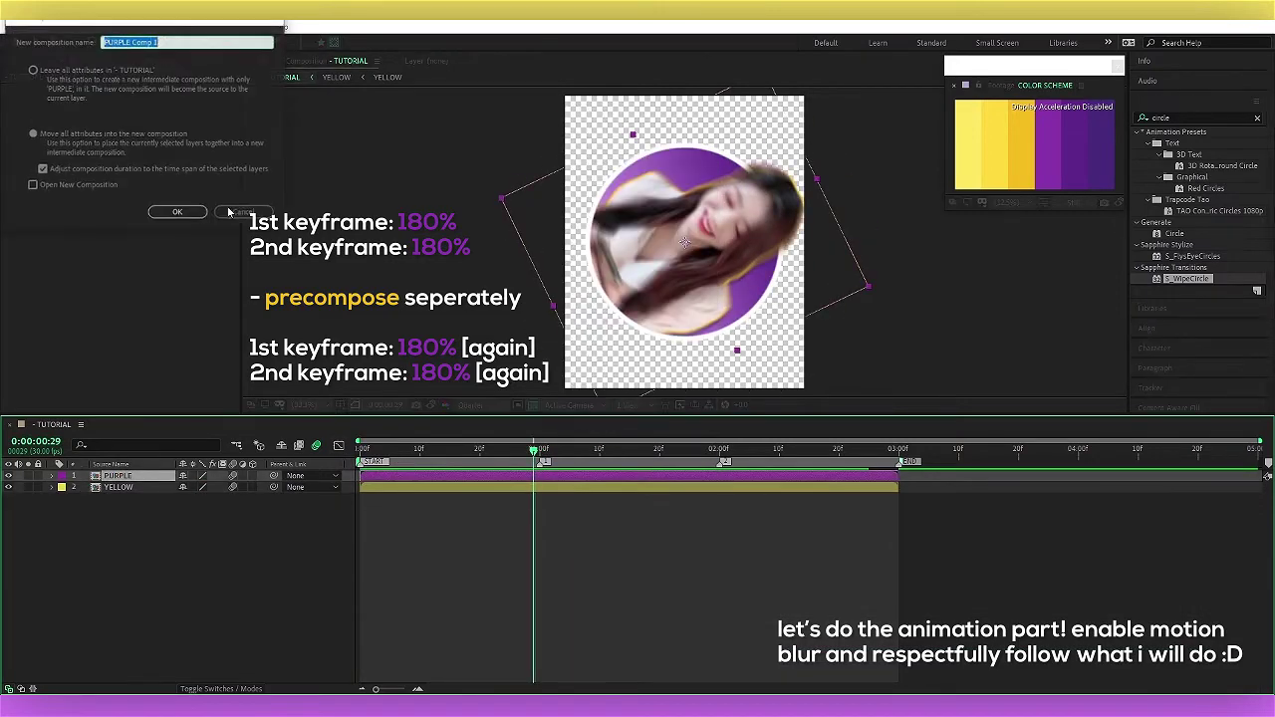
{"action": "left_click", "coordinate": [199, 212]}
{"action": "right_click", "coordinate": [628, 490]}
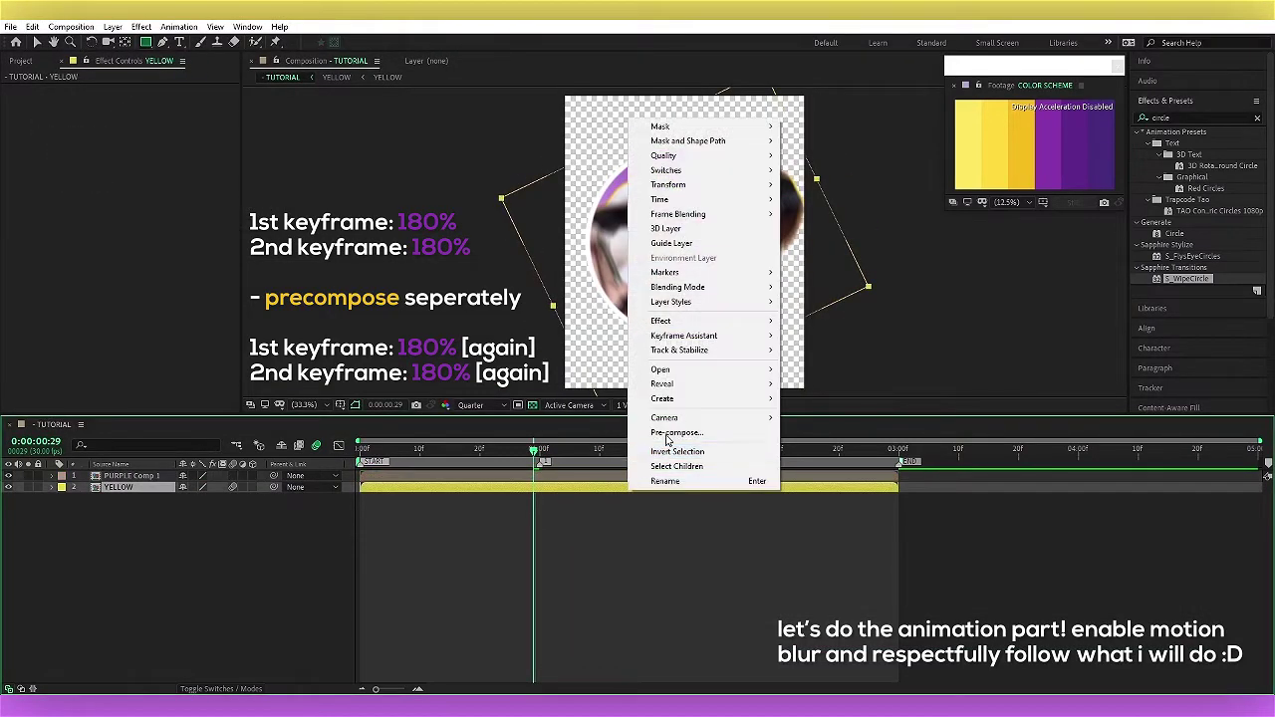
{"action": "left_click", "coordinate": [678, 421]}
{"action": "left_click", "coordinate": [177, 212]}
Step: Label YELLOW Comp 1 yellow and PURPLE Comp 1 purple, then move to 1:00
{"action": "left_click", "coordinate": [61, 486]}
{"action": "left_click", "coordinate": [122, 268]}
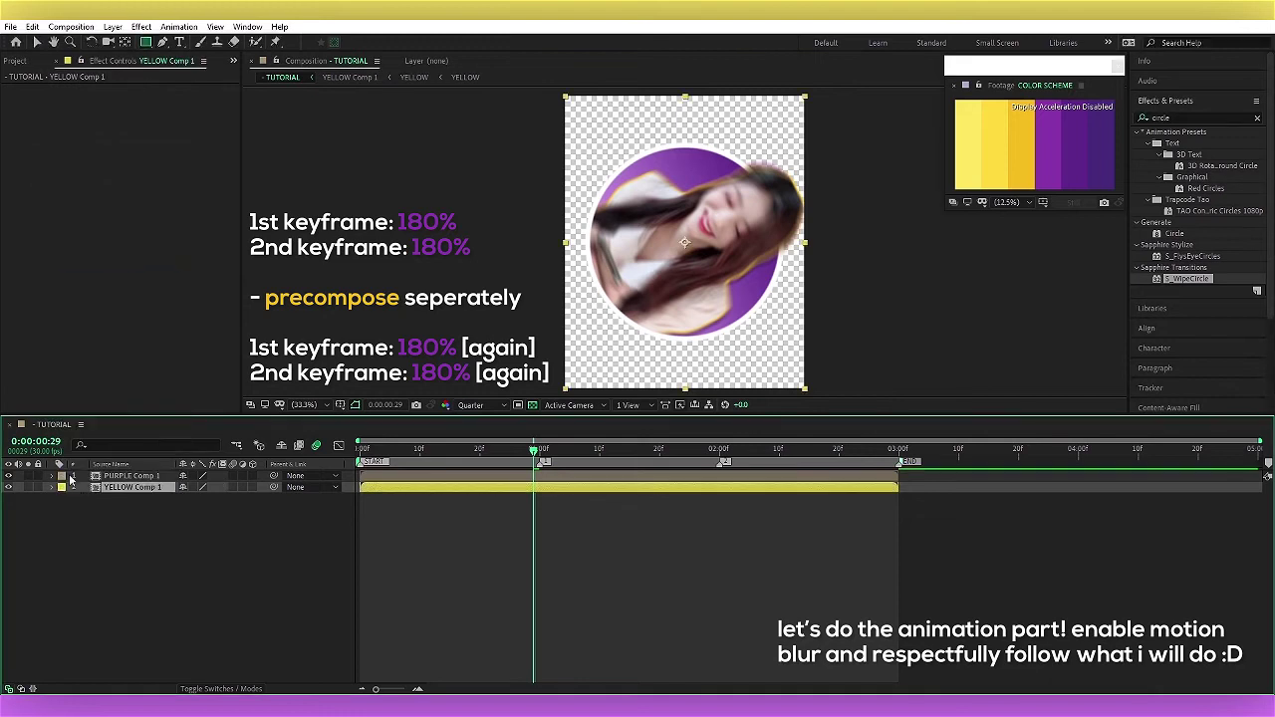
{"action": "left_click", "coordinate": [61, 475]}
{"action": "left_click", "coordinate": [92, 385]}
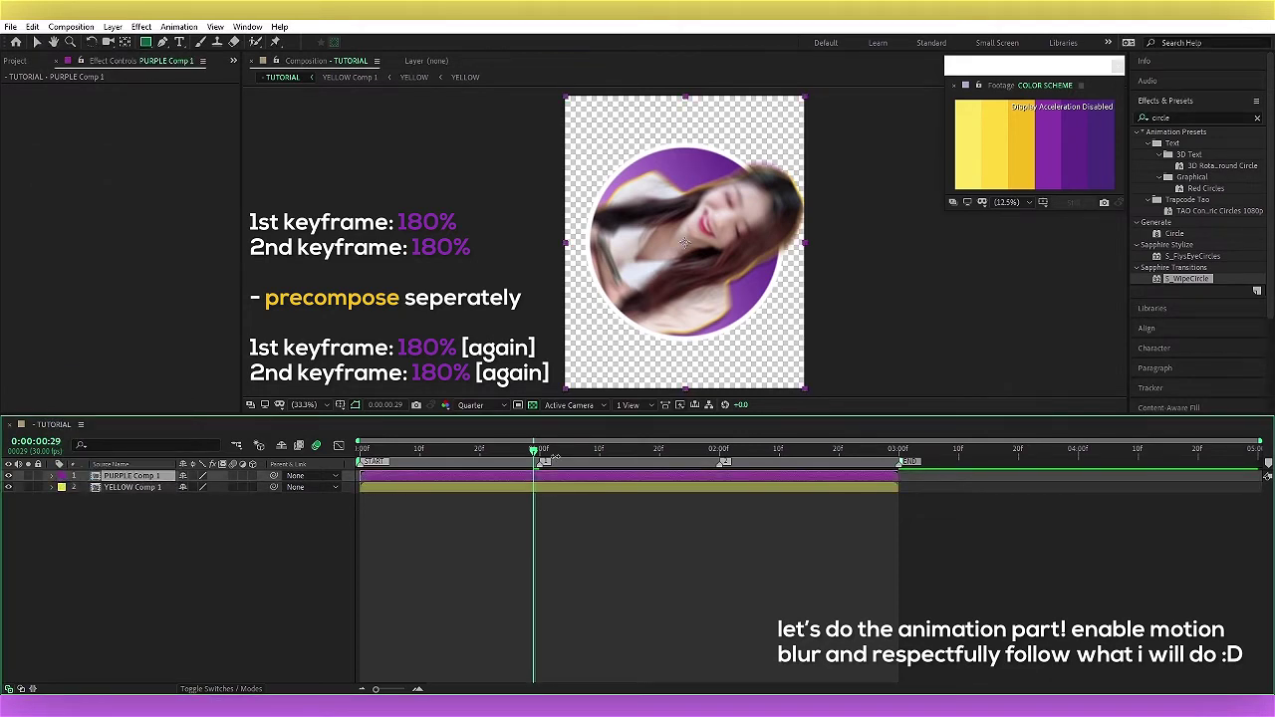
{"action": "key", "text": "Page_Down"}
Step: Keyframe both pre-comps' Rotation from 0° at 1:00 to 180° at 2:29
{"action": "left_click", "coordinate": [99, 486], "text": "shift"}
{"action": "key", "text": "r"}
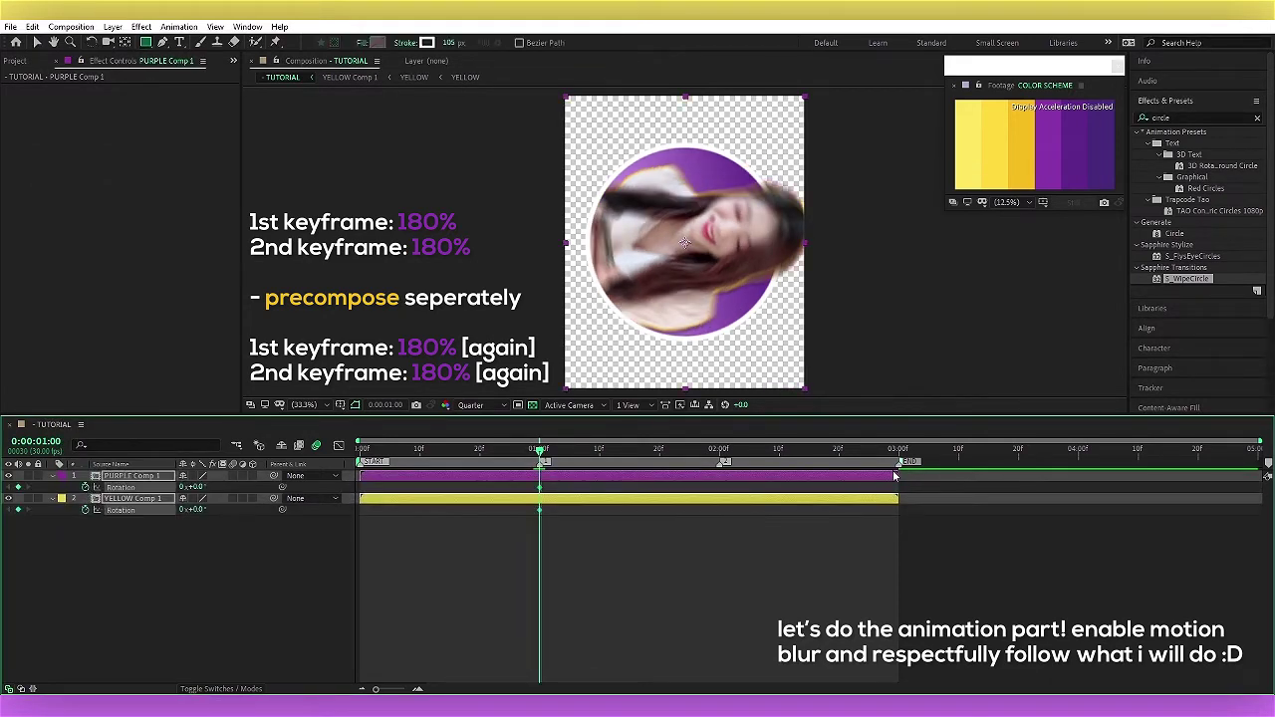
{"action": "key", "text": "End"}
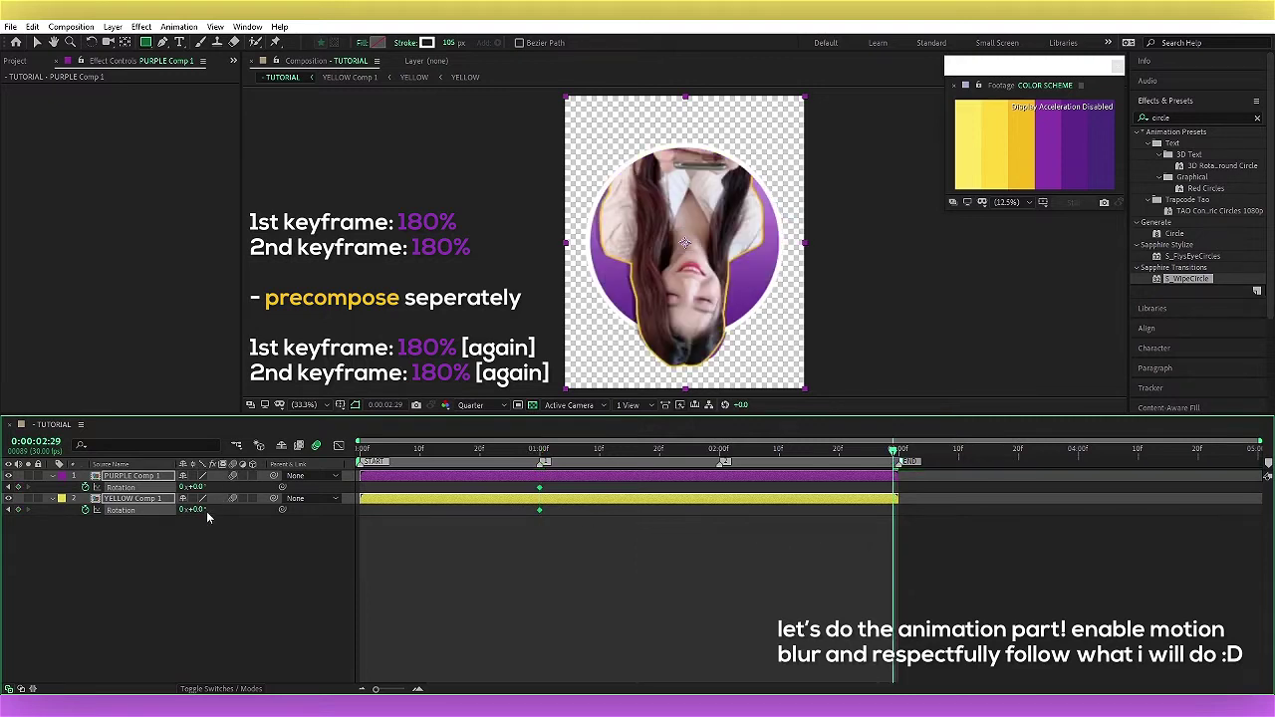
{"action": "key", "text": "Return"}
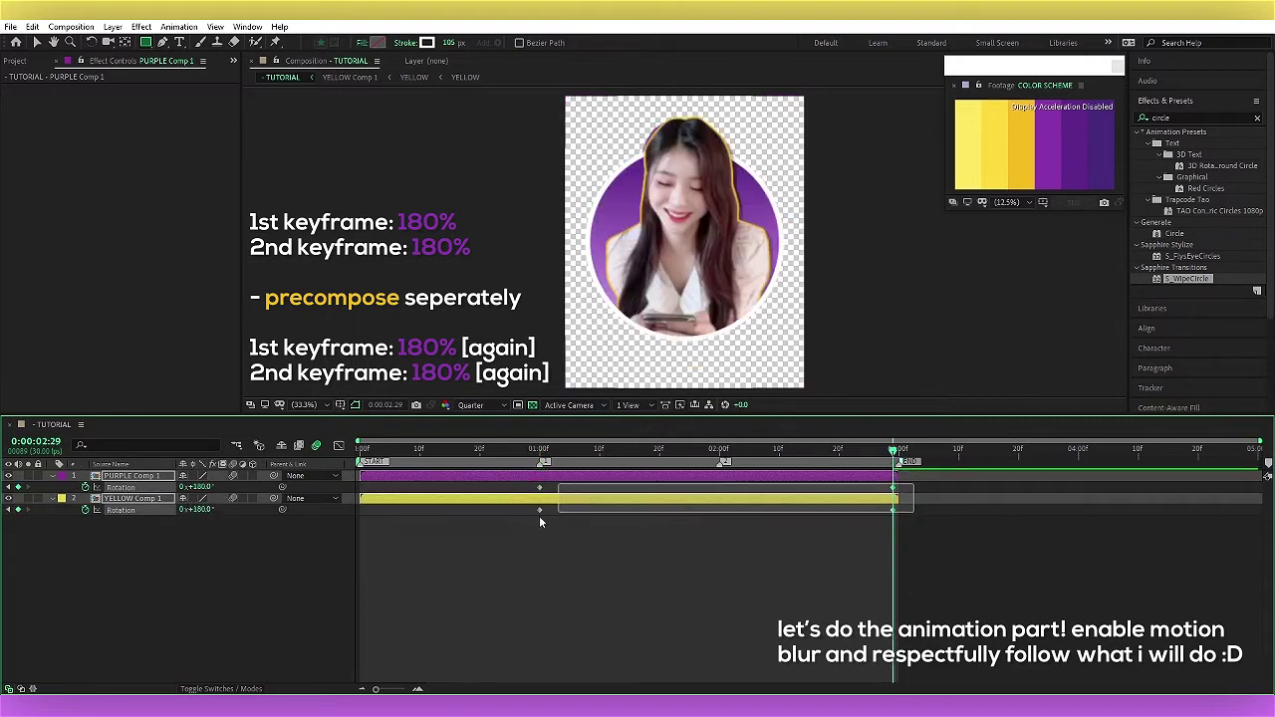
Step: Ease the new rotation keyframes into one sharp speed peak and preview the spin
{"action": "left_click", "coordinate": [36, 41]}
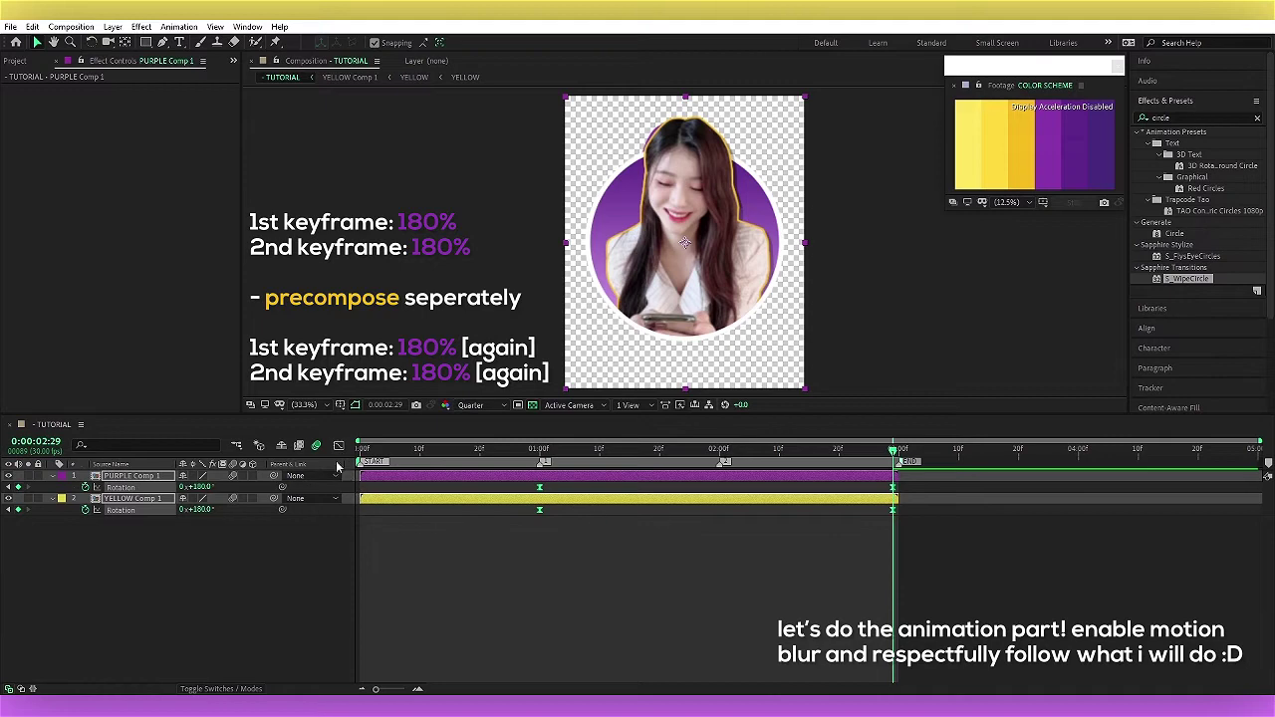
{"action": "left_click", "coordinate": [339, 445]}
{"action": "left_click_drag", "start_coordinate": [757, 652], "coordinate": [713, 661]}
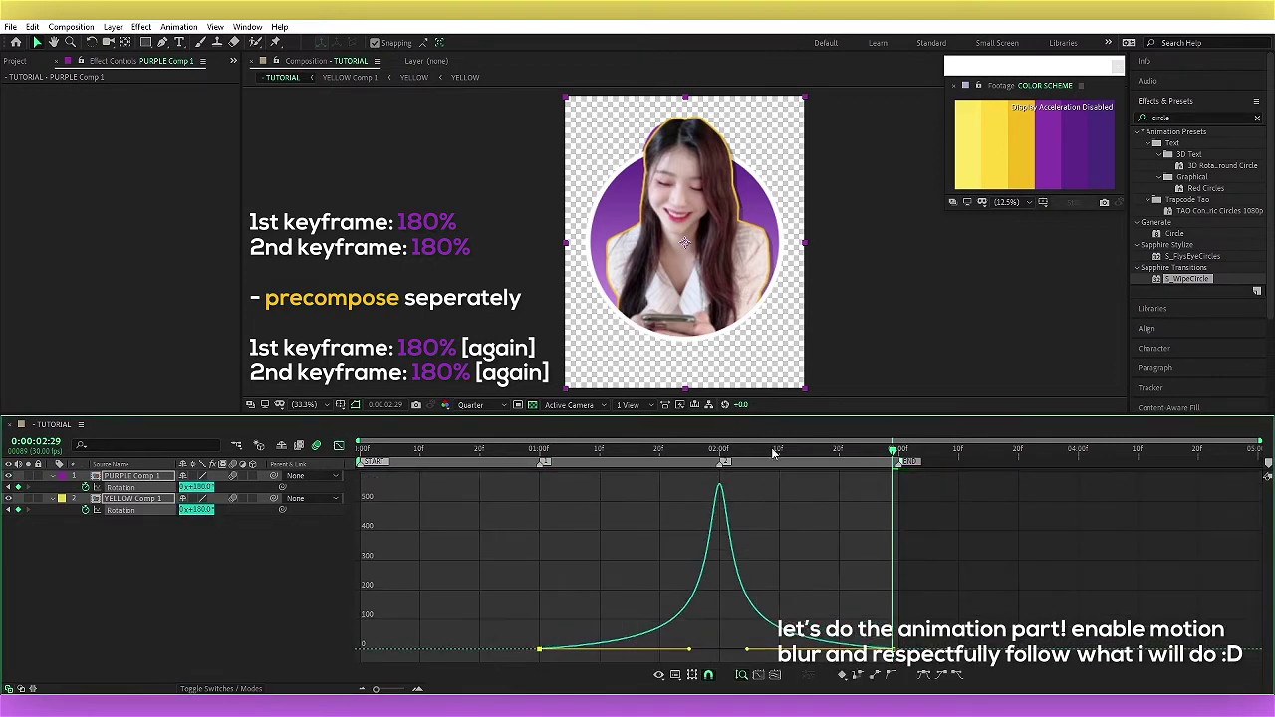
{"action": "key", "text": "space"}
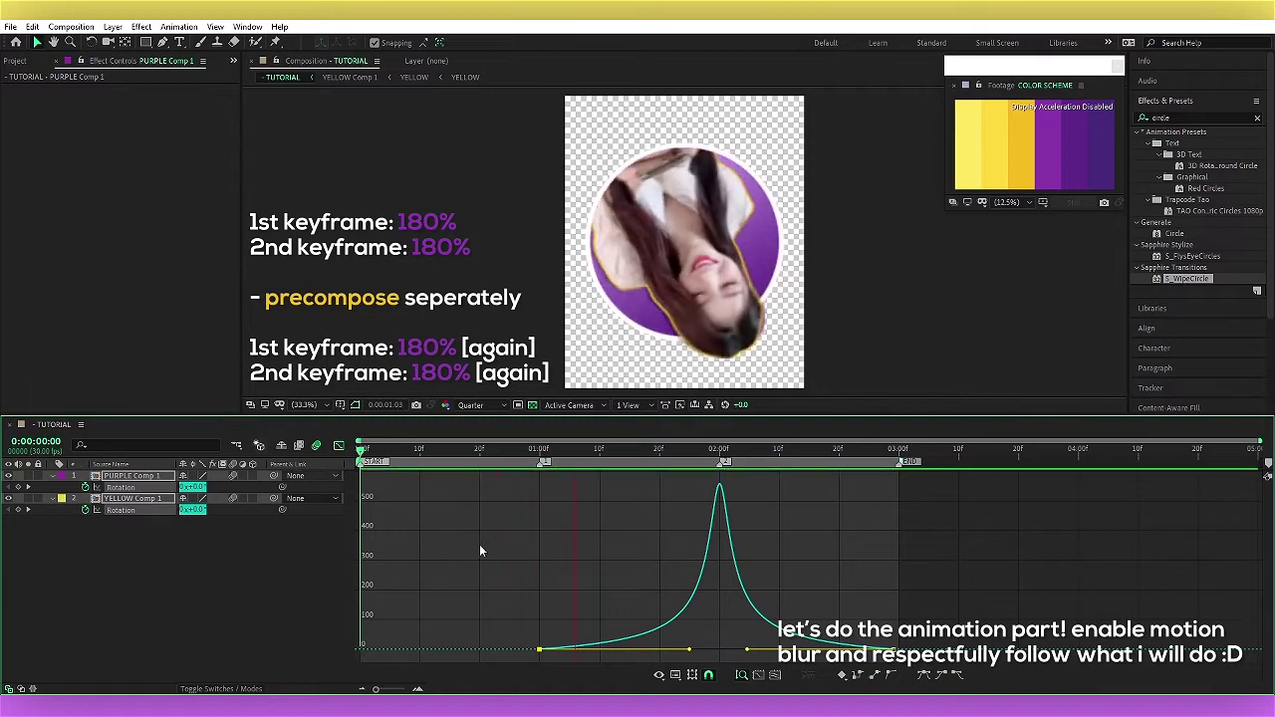
{"action": "left_click", "coordinate": [339, 447]}
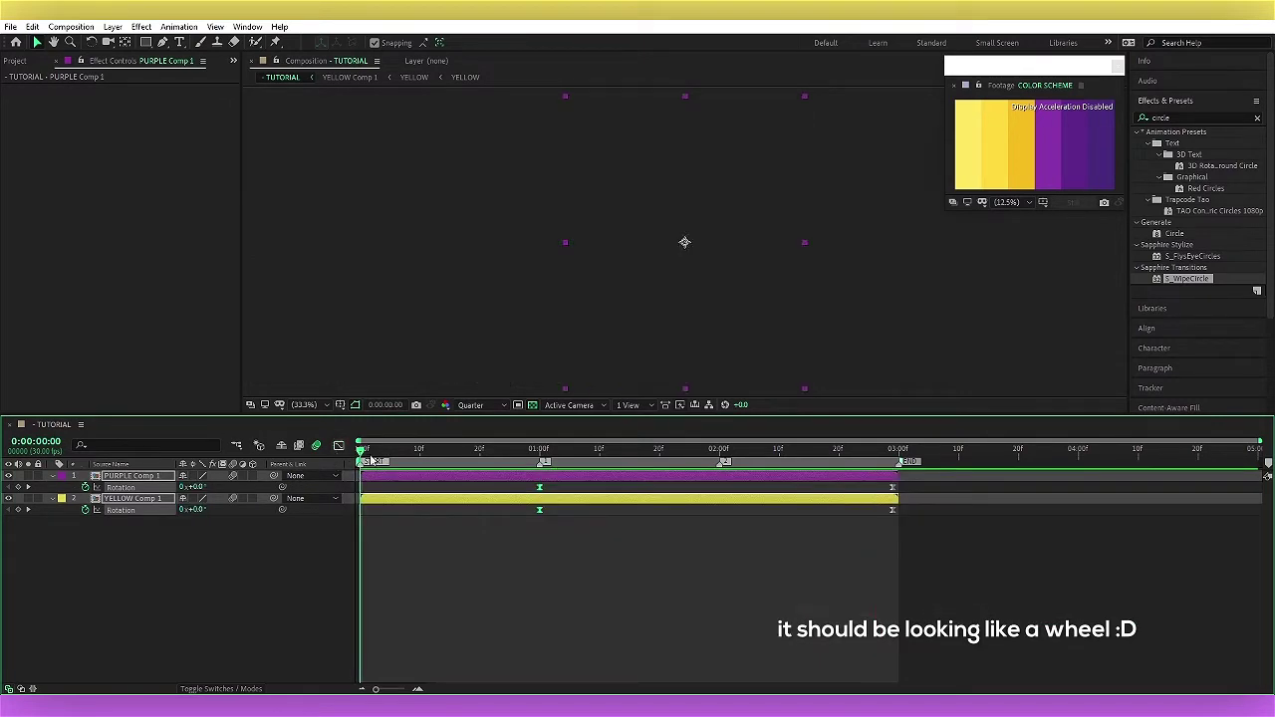
Step: Scale both PURPLE Comp 1 and YELLOW Comp 1 to 50%
{"action": "left_click", "coordinate": [388, 477]}
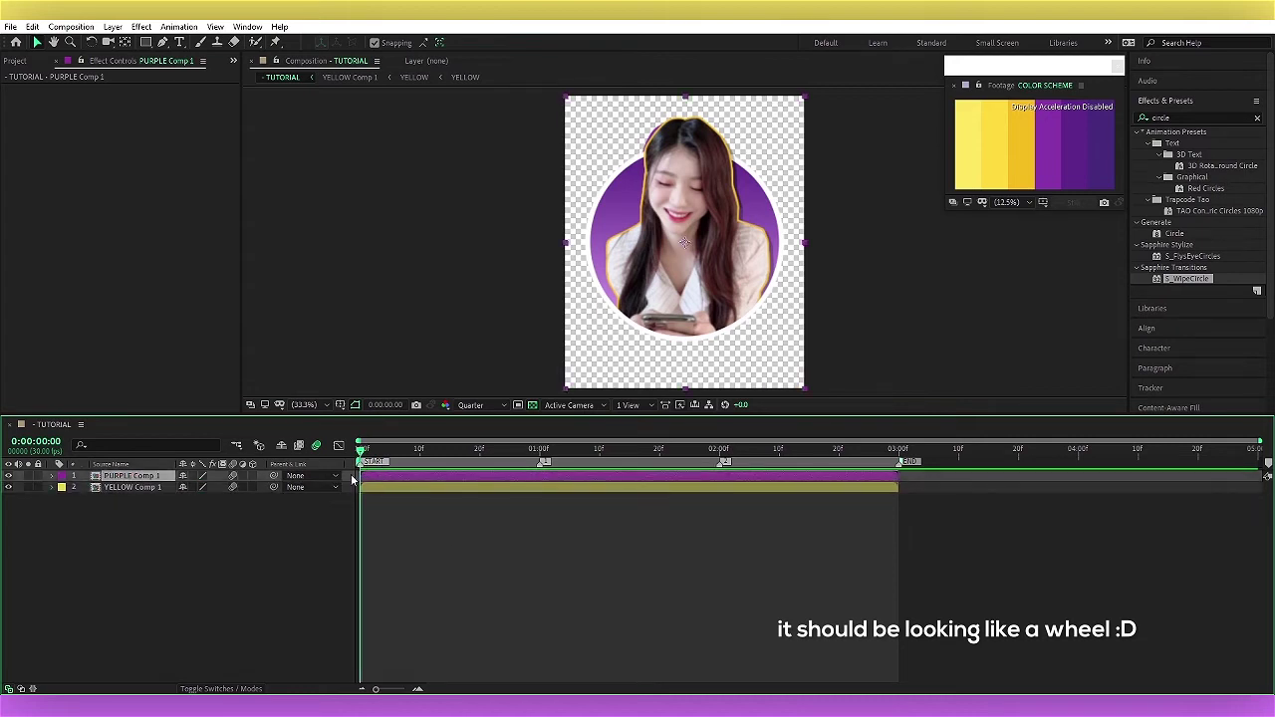
{"action": "key", "text": "ctrl+a"}
{"action": "type", "text": "s"}
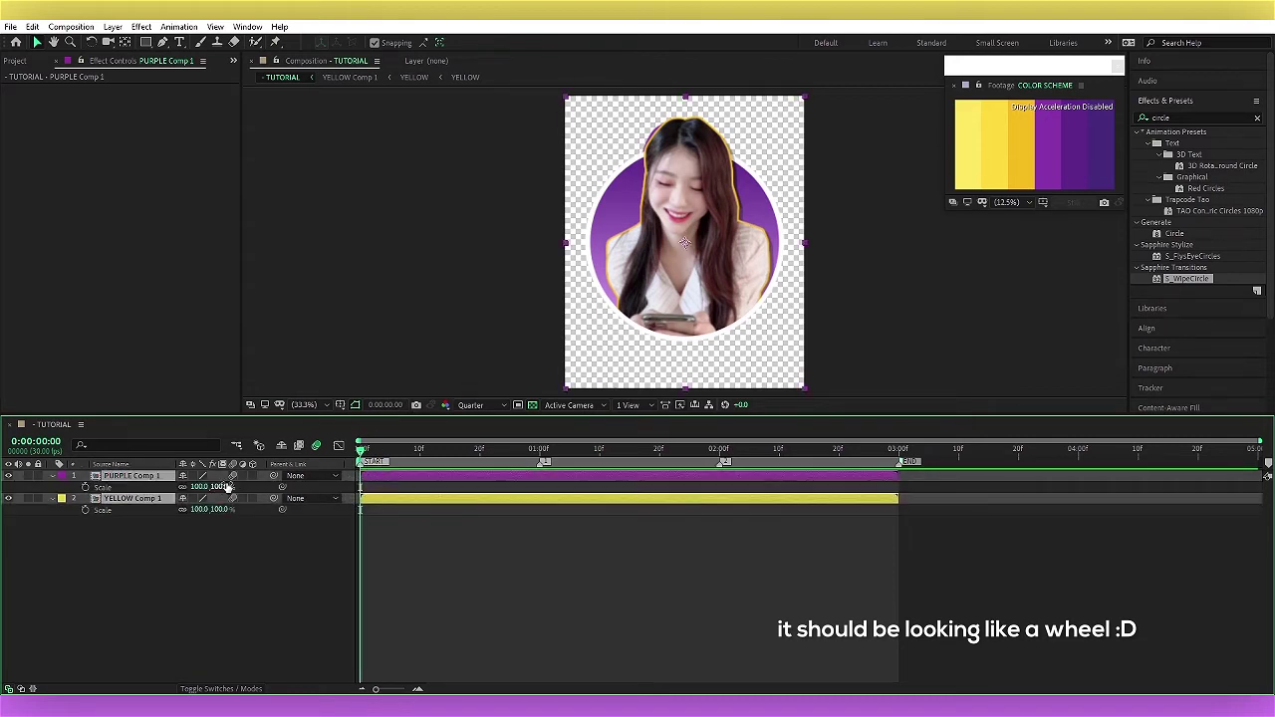
{"action": "type", "text": "0"}
{"action": "key", "text": "Return"}
Step: With a proportional grid, place purple right (X≈800) and yellow left (X≈267), then preview
{"action": "left_click", "coordinate": [339, 405]}
{"action": "left_click", "coordinate": [389, 435]}
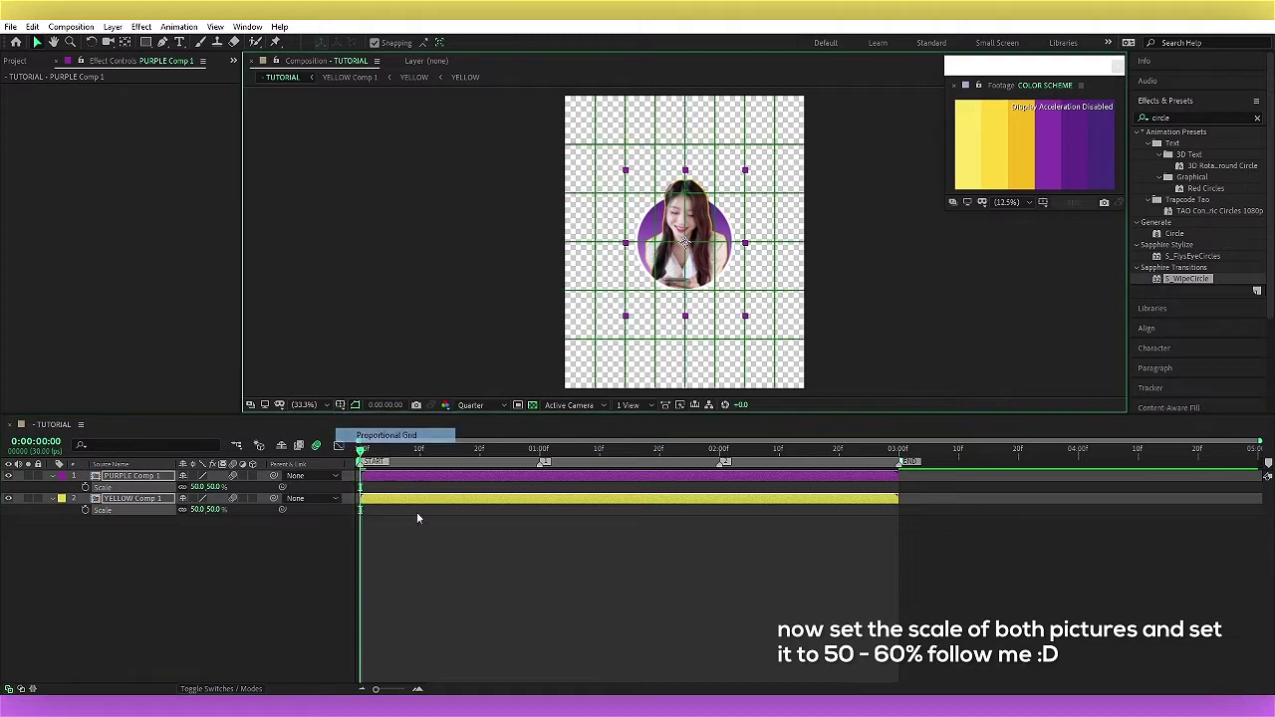
{"action": "key", "text": "p"}
{"action": "mouse_move", "coordinate": [185, 486]}
{"action": "left_mouse_down"}
{"action": "mouse_move", "coordinate": [443, 487]}
{"action": "mouse_move", "coordinate": [285, 510]}
{"action": "left_mouse_up"}
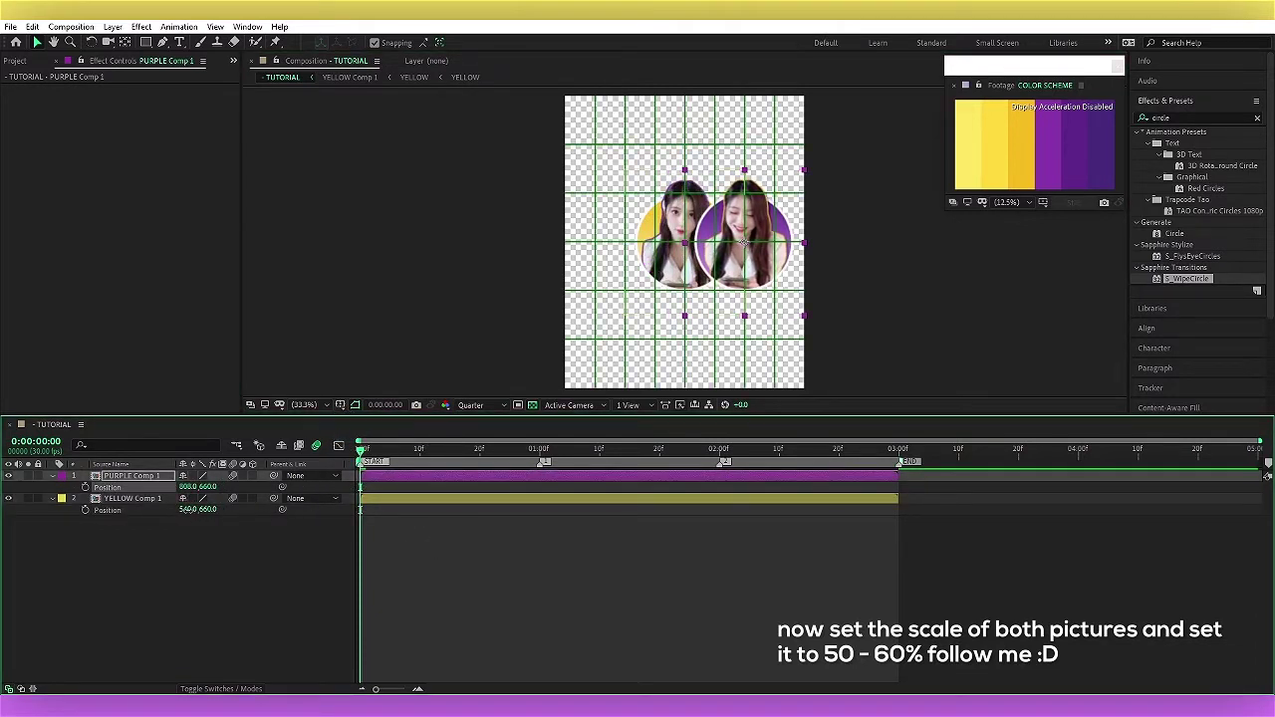
{"action": "left_click_drag", "start_coordinate": [188, 509], "coordinate": [165, 512]}
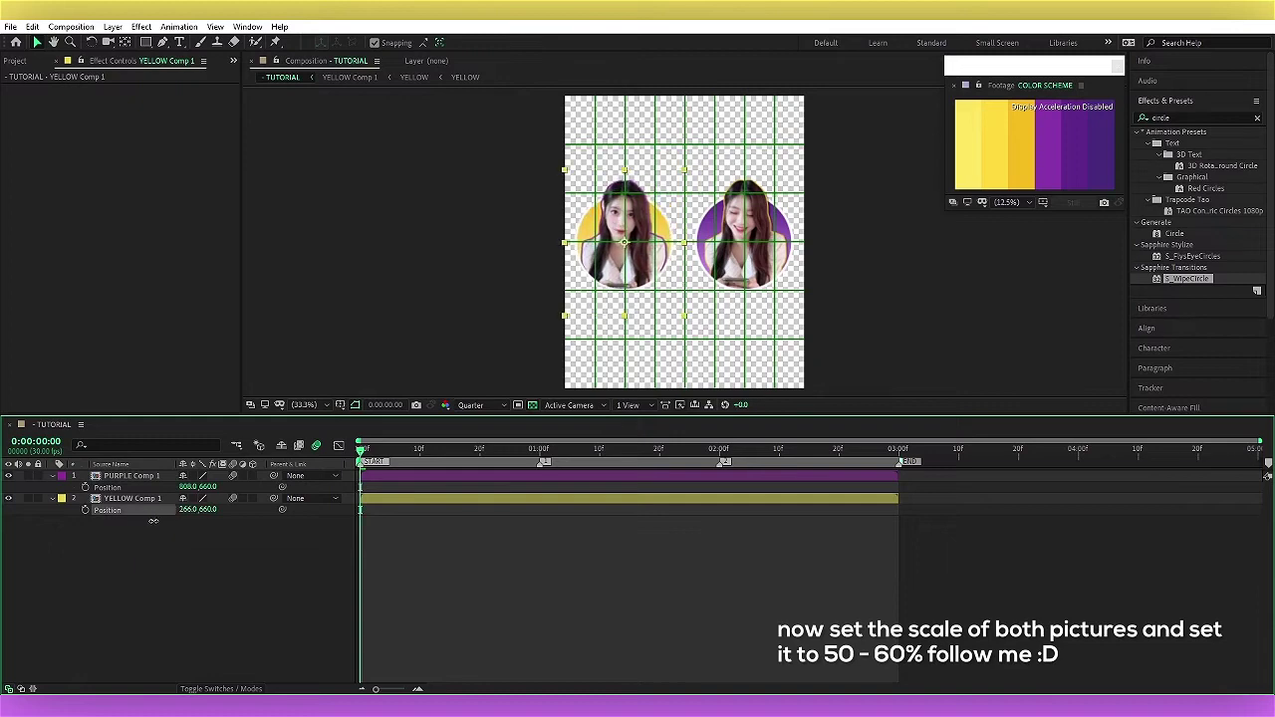
{"action": "key", "text": "space"}
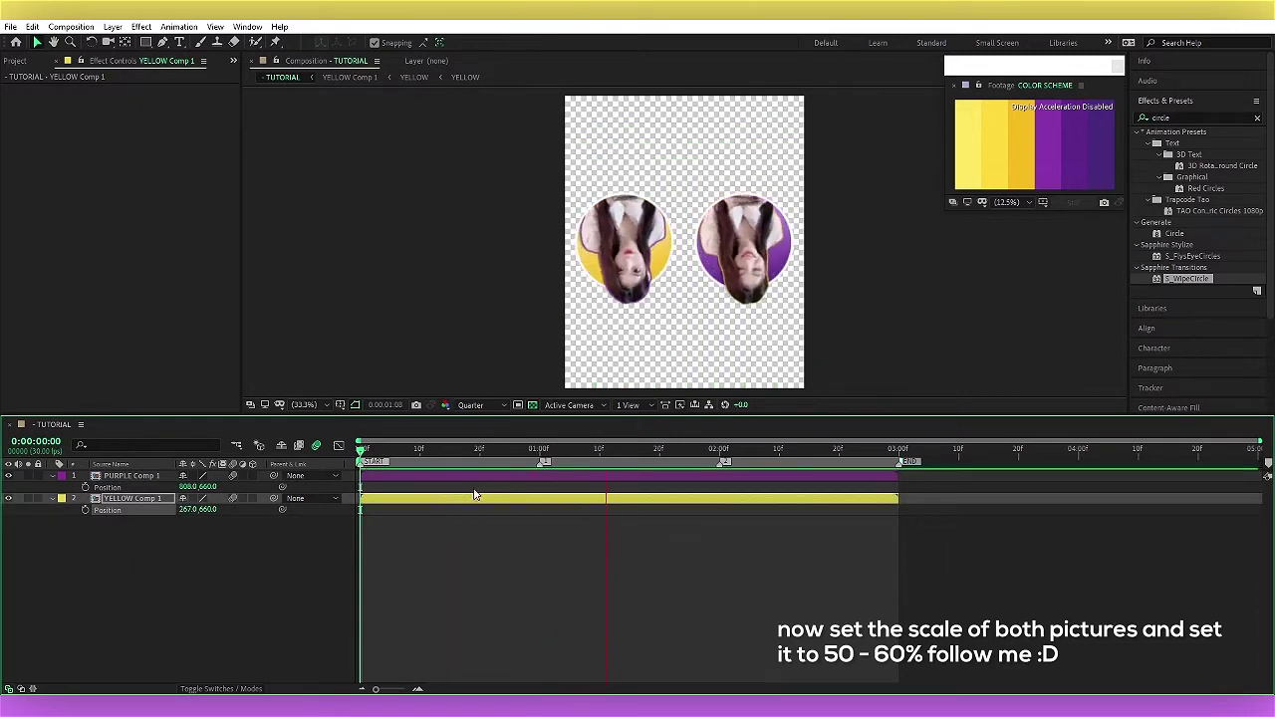
{"action": "key", "text": "space"}
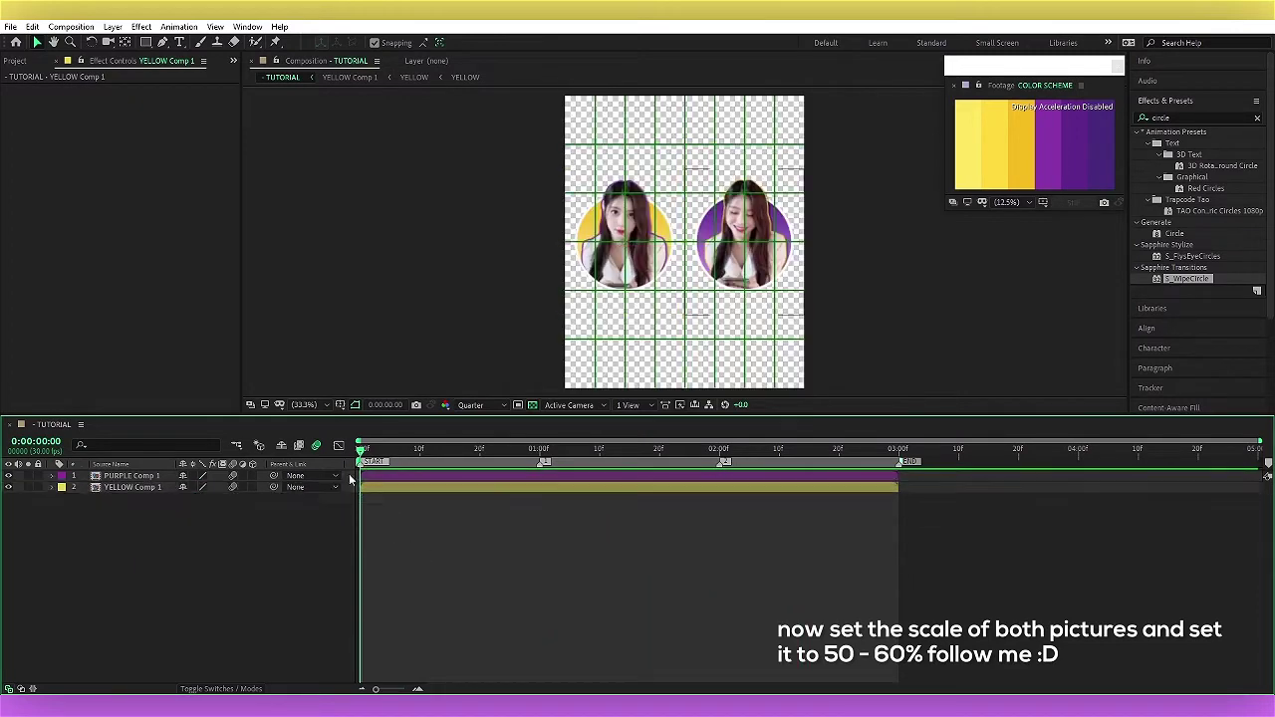
Step: Add a Null Object, Null 1, trimmed to end at 3:00
{"action": "right_click", "coordinate": [378, 486]}
{"action": "mouse_move", "coordinate": [380, 485]}
{"action": "left_click", "coordinate": [603, 564]}
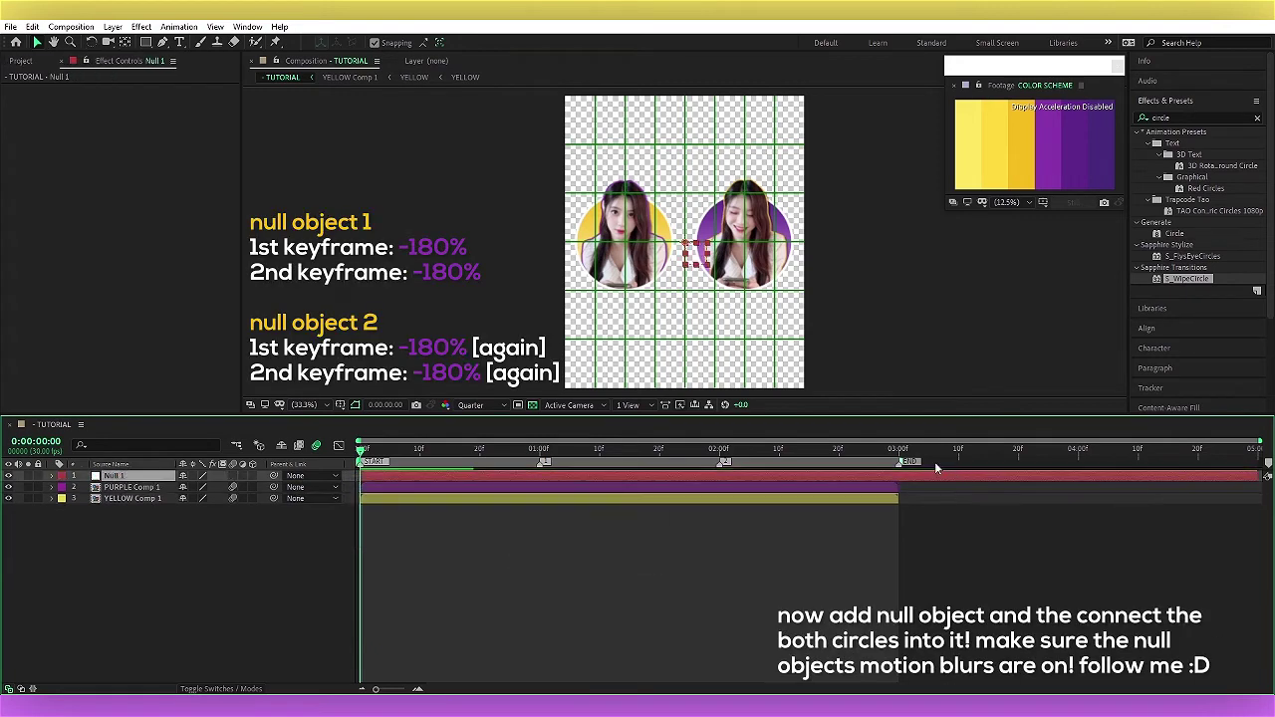
{"action": "left_click", "coordinate": [900, 460]}
{"action": "key", "text": "alt+bracketright"}
{"action": "key", "text": "F2"}
{"action": "key", "text": "Home"}
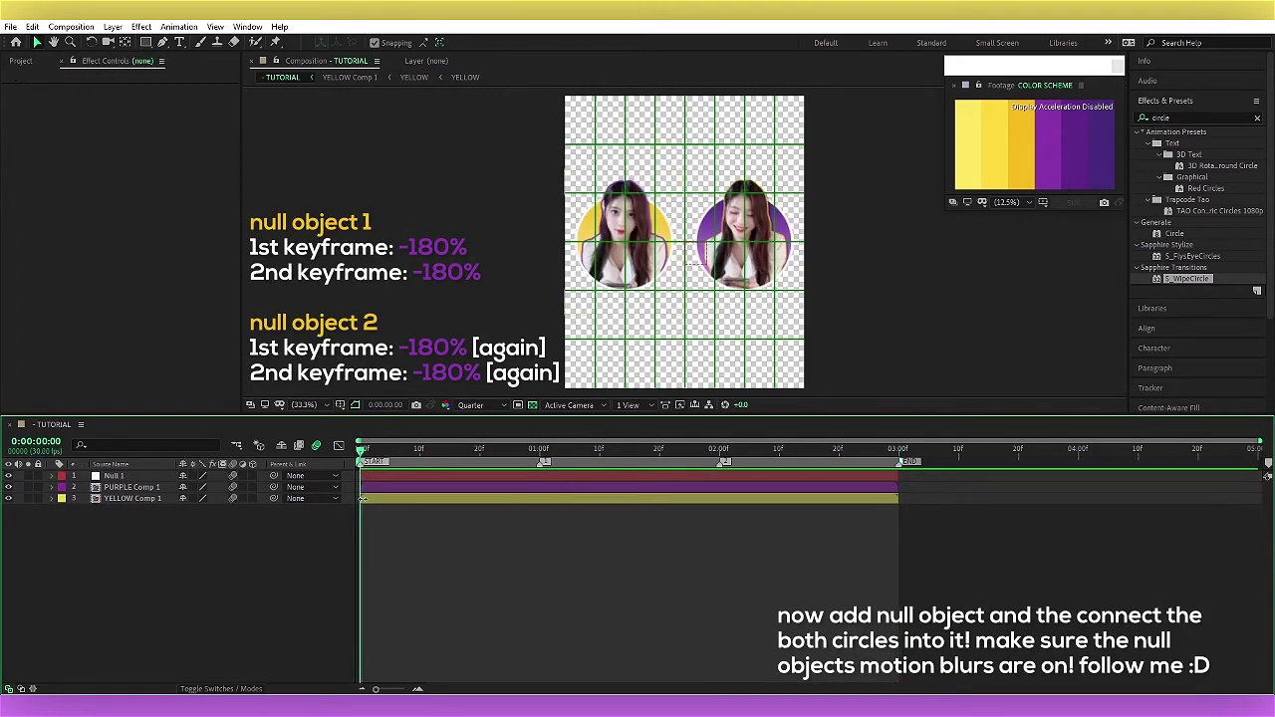
Step: Parent both pre-comps to Null 1 and keyframe its Rotation to -180° at 2:00
{"action": "left_click_drag", "start_coordinate": [359, 485], "coordinate": [349, 512]}
{"action": "left_click_drag", "start_coordinate": [273, 486], "coordinate": [113, 475]}
{"action": "left_click", "coordinate": [100, 476]}
{"action": "key", "text": "r"}
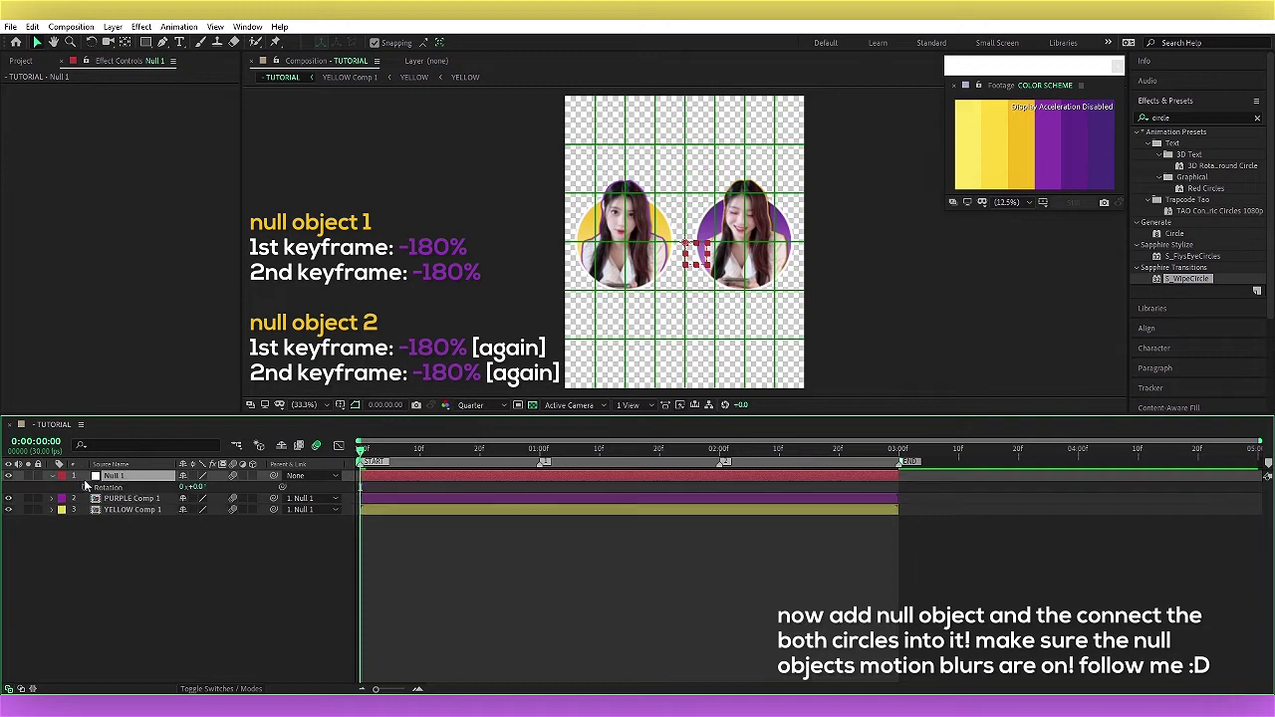
{"action": "left_click", "coordinate": [722, 450]}
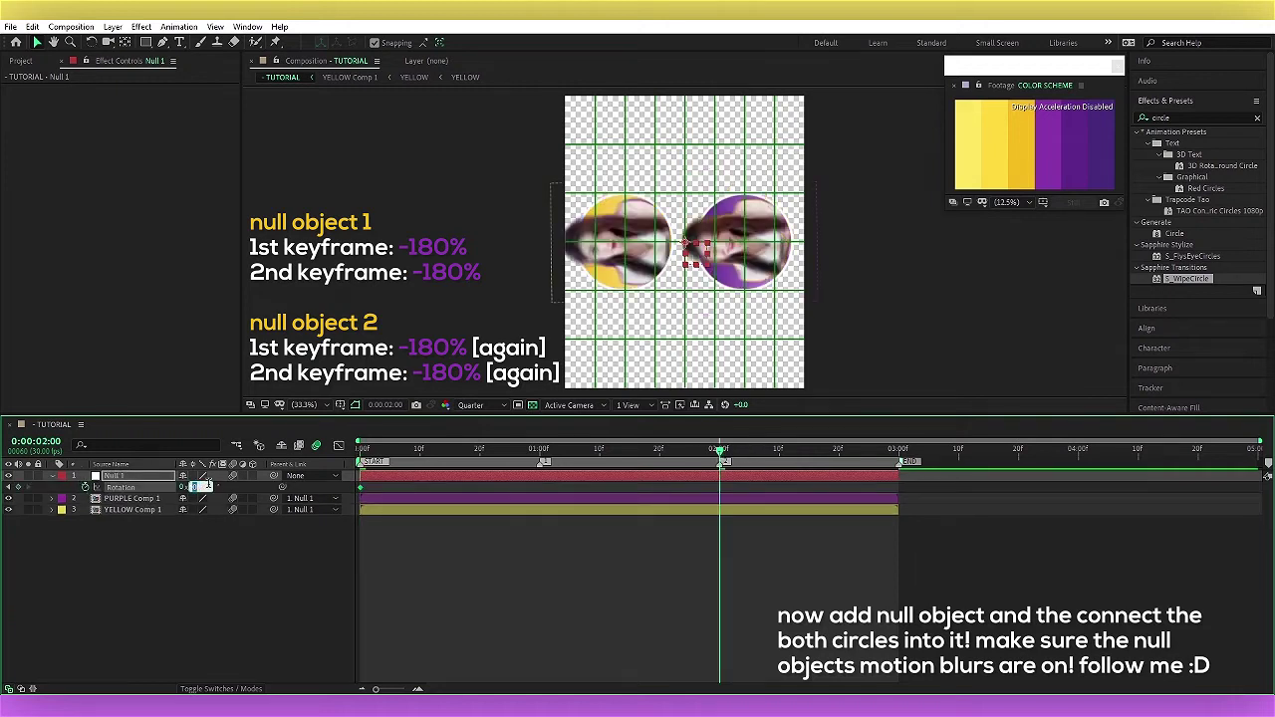
{"action": "left_click", "coordinate": [201, 486]}
{"action": "type", "text": "-180"}
{"action": "key", "text": "Return"}
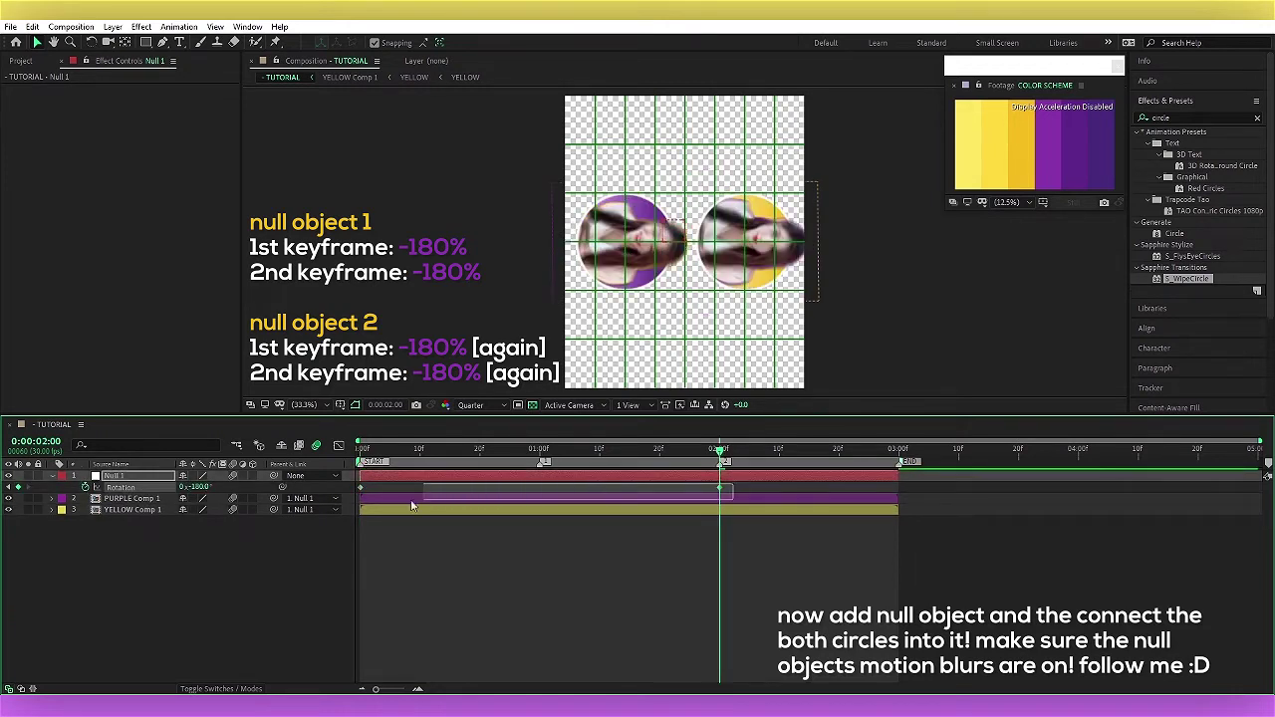
Step: Sharpen Null 1's rotation ease in the graph and preview the spinning circles
{"action": "left_click", "coordinate": [338, 445]}
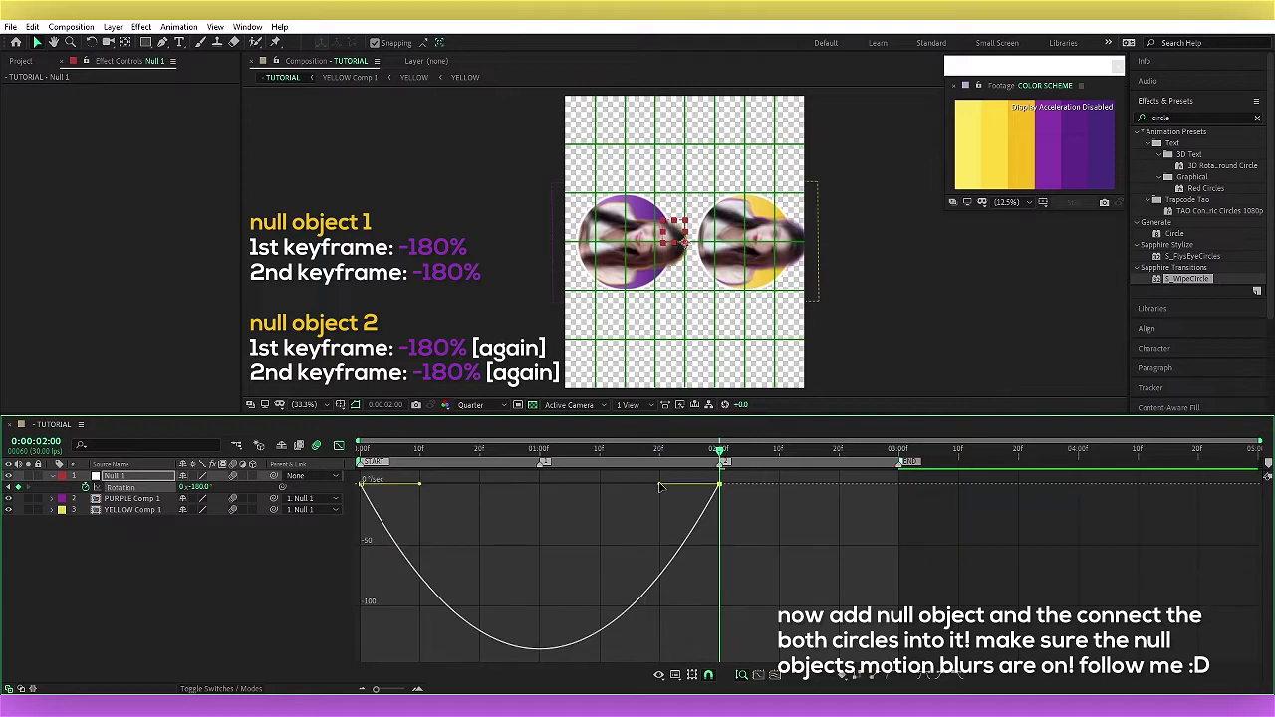
{"action": "left_click_drag", "start_coordinate": [420, 484], "coordinate": [505, 484]}
{"action": "key", "text": "Home"}
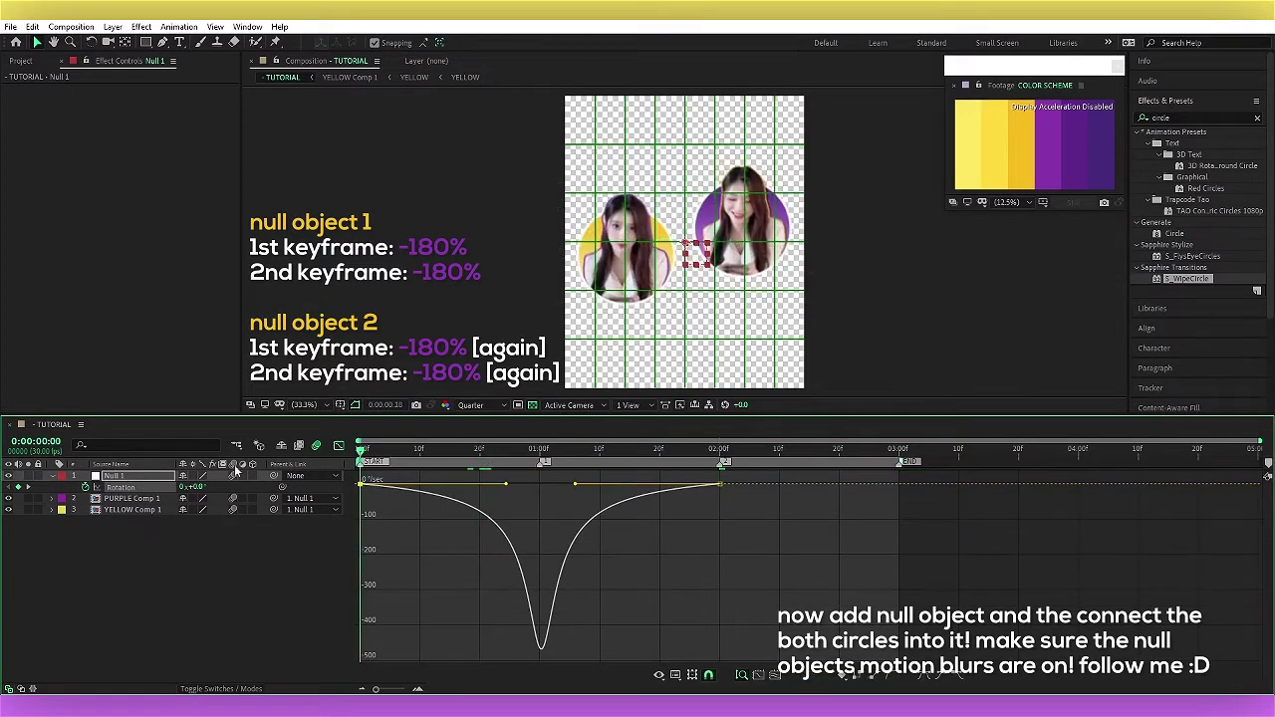
{"action": "key", "text": "space"}
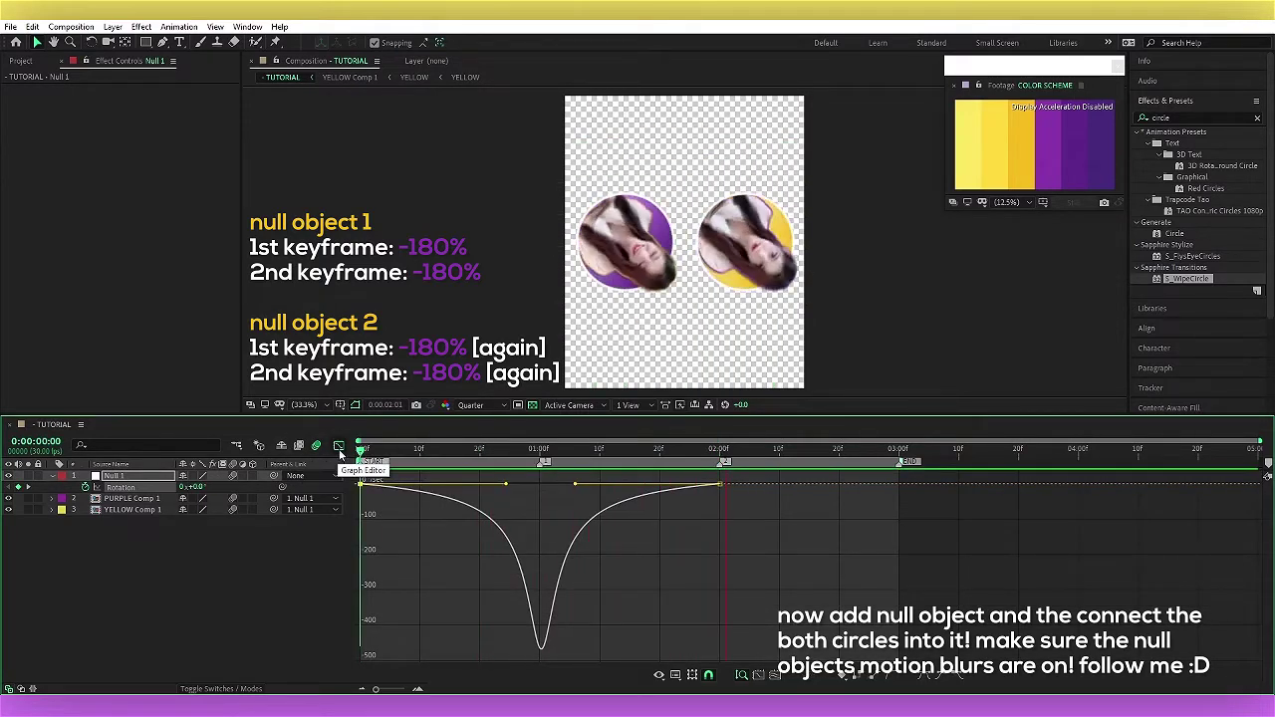
{"action": "left_click", "coordinate": [339, 445]}
{"action": "left_click", "coordinate": [540, 450]}
Step: Add a Null 2 layer trimmed to the other layers and make it Null 1's parent
{"action": "right_click", "coordinate": [352, 475]}
{"action": "mouse_move", "coordinate": [478, 483]}
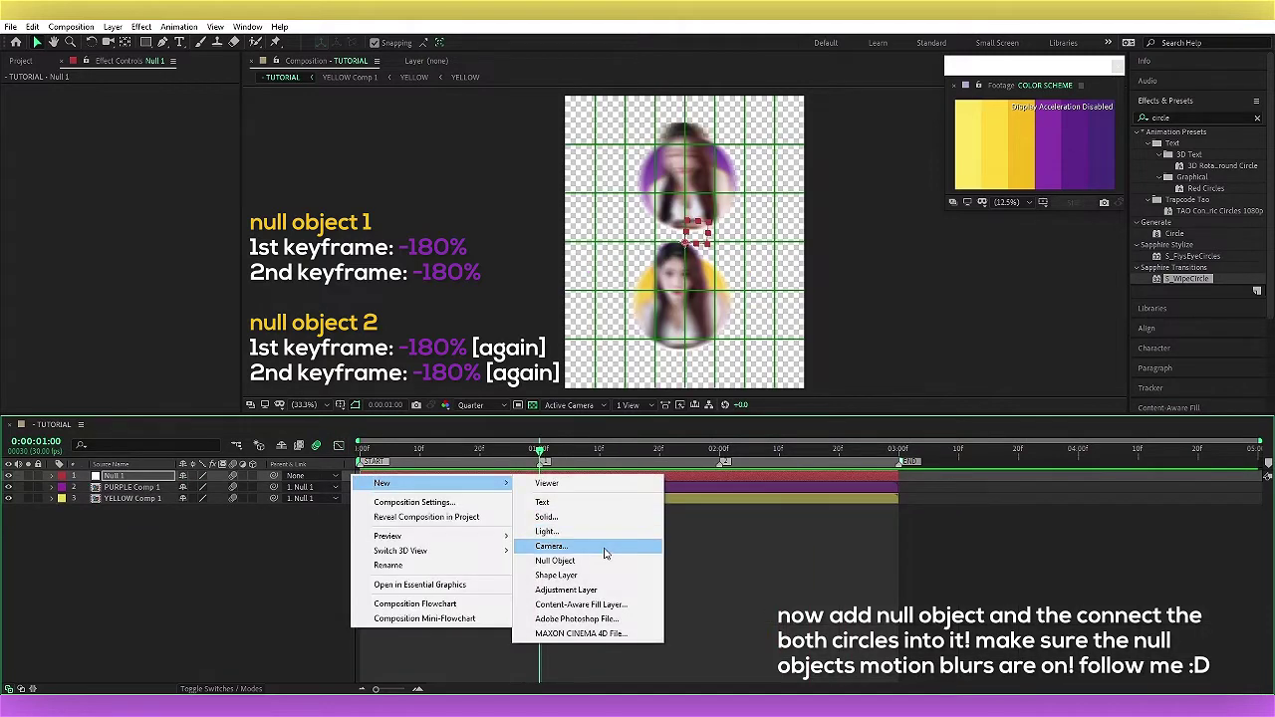
{"action": "left_click", "coordinate": [573, 561]}
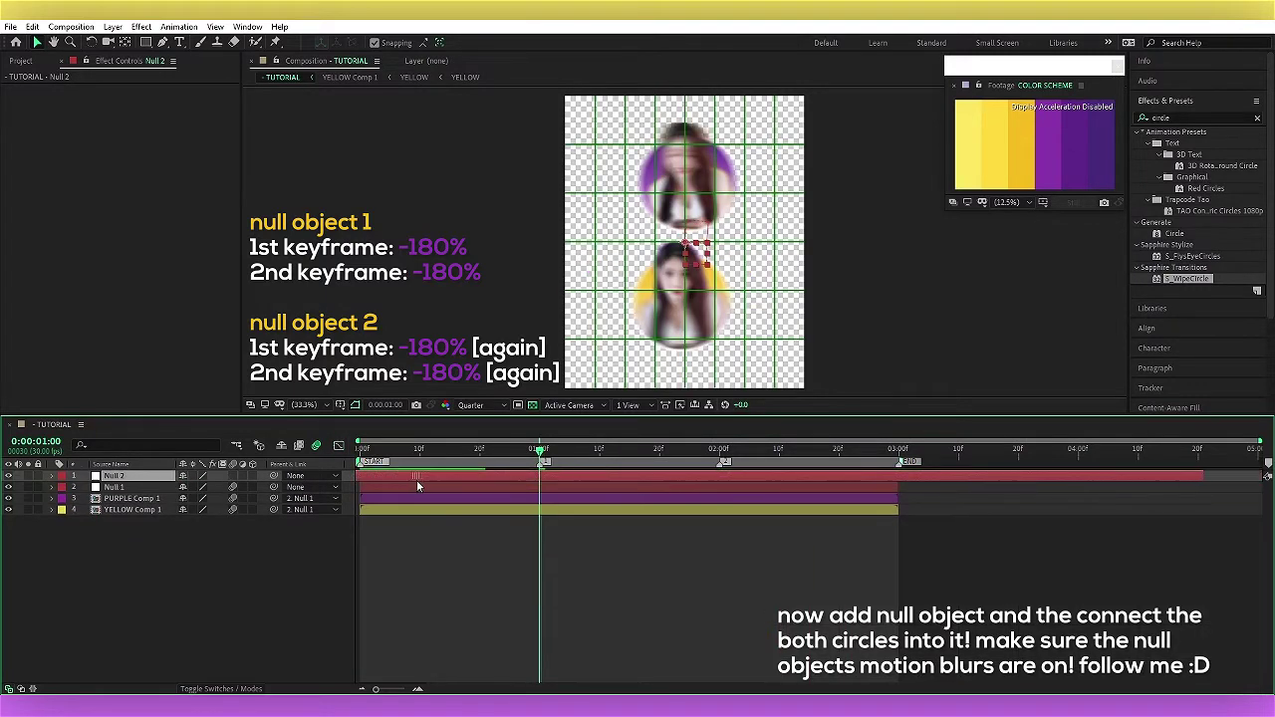
{"action": "key", "text": "alt+]"}
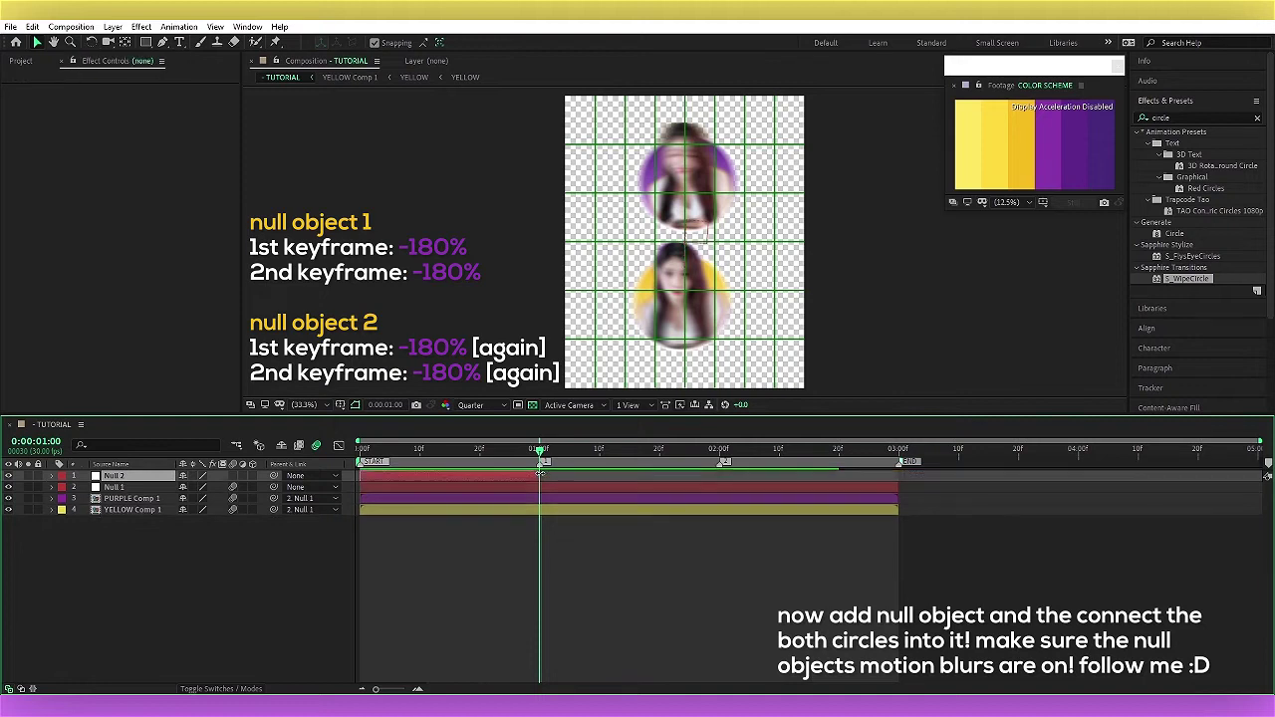
{"action": "left_click", "coordinate": [893, 489]}
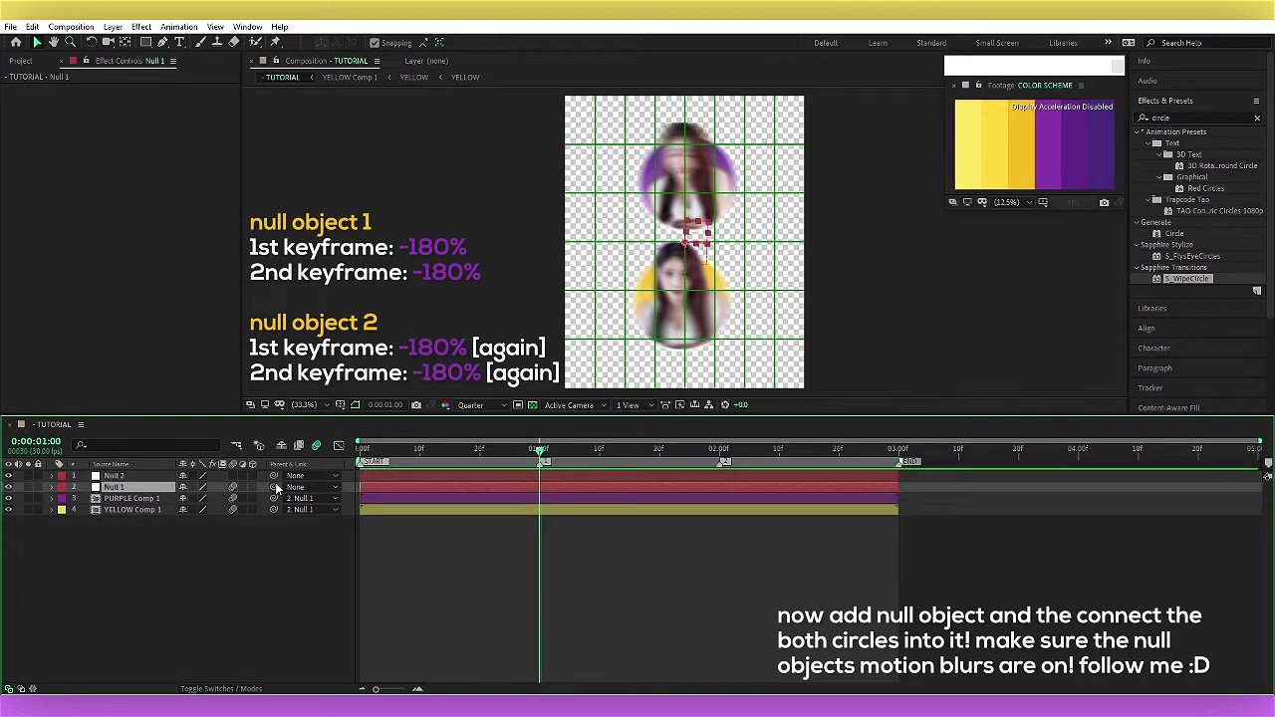
{"action": "left_click", "coordinate": [169, 476]}
Step: Keyframe Null 2's rotation from 1:00 to -180° at 2:29, sharply eased into the end
{"action": "key", "text": "r"}
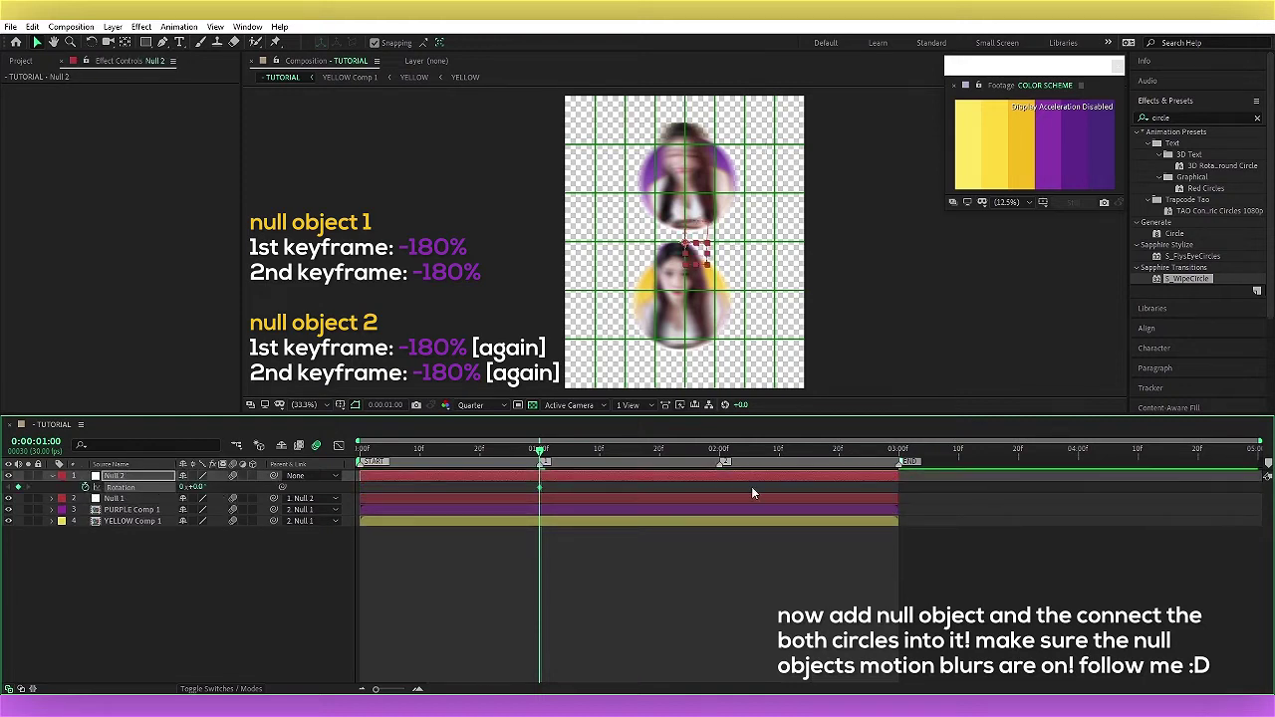
{"action": "left_click", "coordinate": [896, 454]}
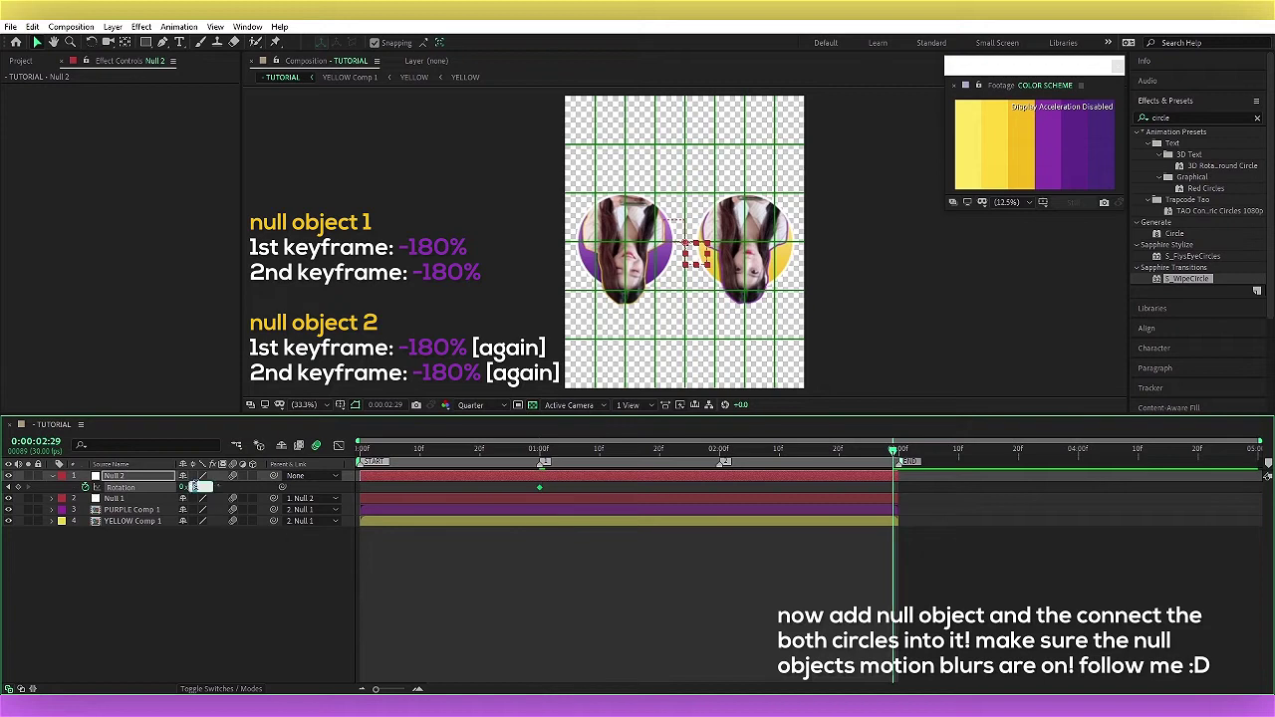
{"action": "key", "text": "Return"}
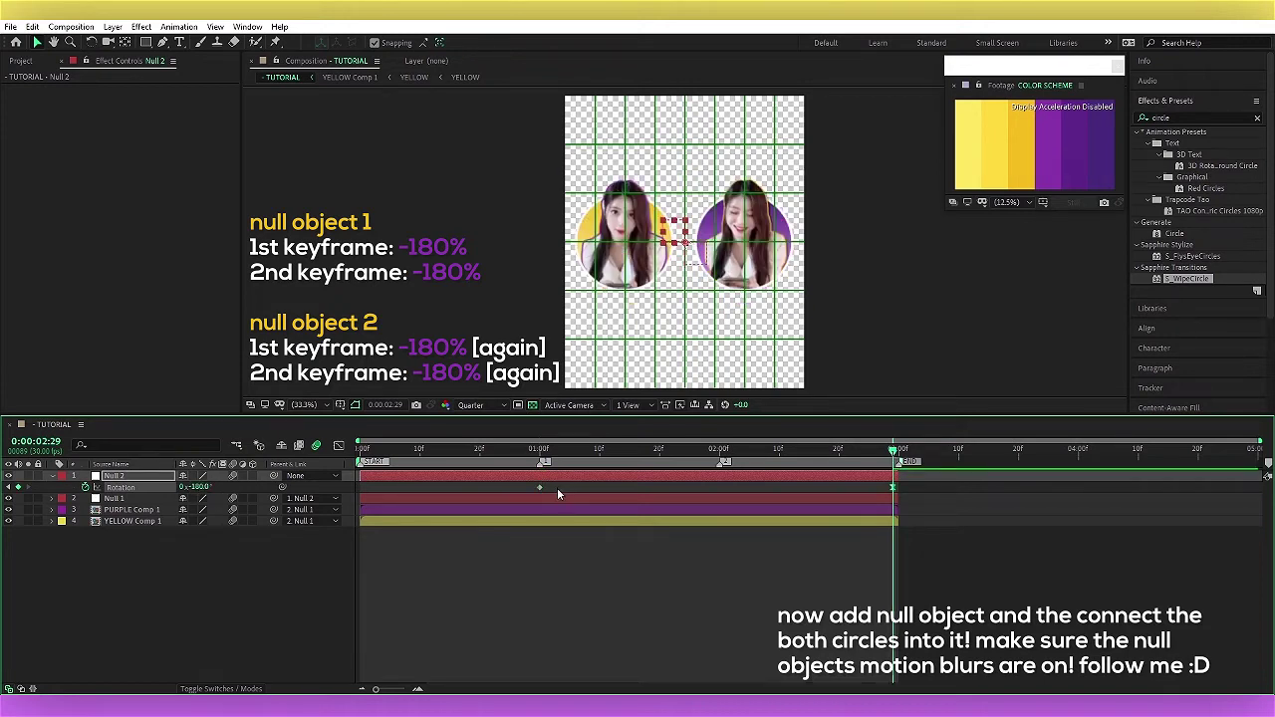
{"action": "left_click", "coordinate": [340, 446]}
{"action": "left_click_drag", "start_coordinate": [835, 487], "coordinate": [684, 486]}
{"action": "key", "text": "space"}
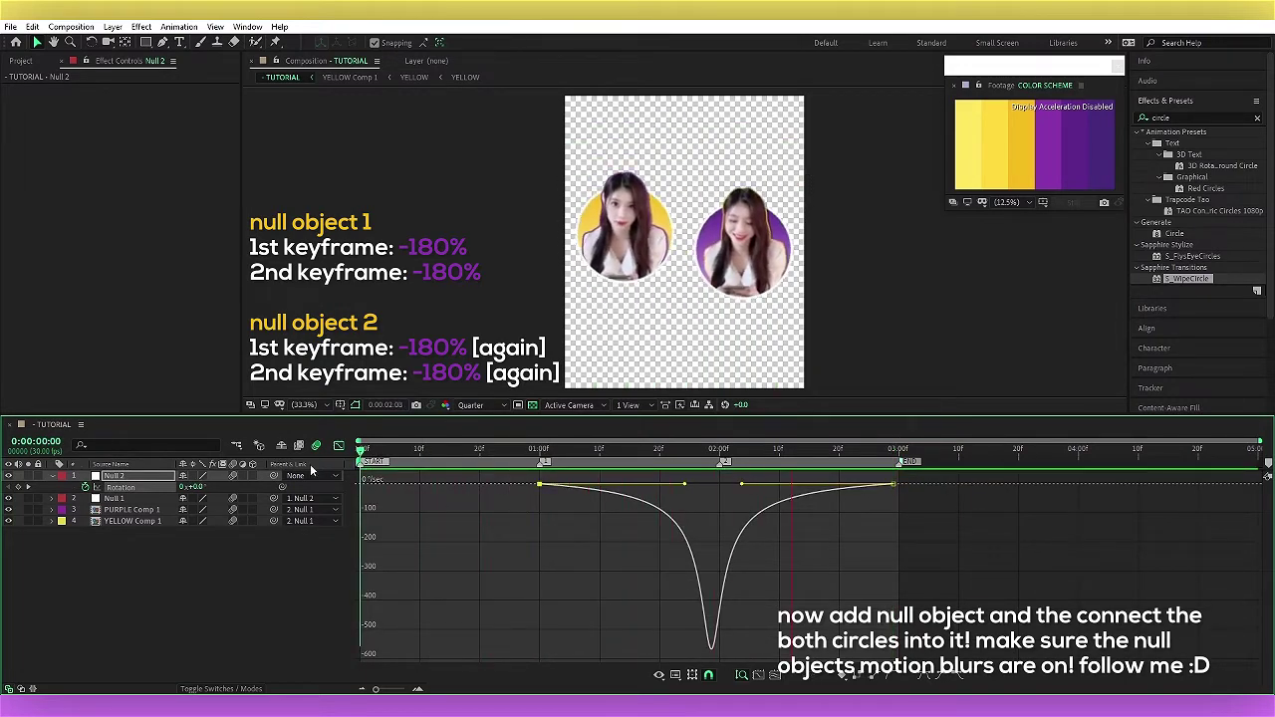
{"action": "left_click", "coordinate": [340, 446]}
{"action": "key", "text": "ctrl+apostrophe"}
Step: Key both circle comps' scale at 50% at 1:00 and 0% at the start, eased in
{"action": "left_click", "coordinate": [539, 448]}
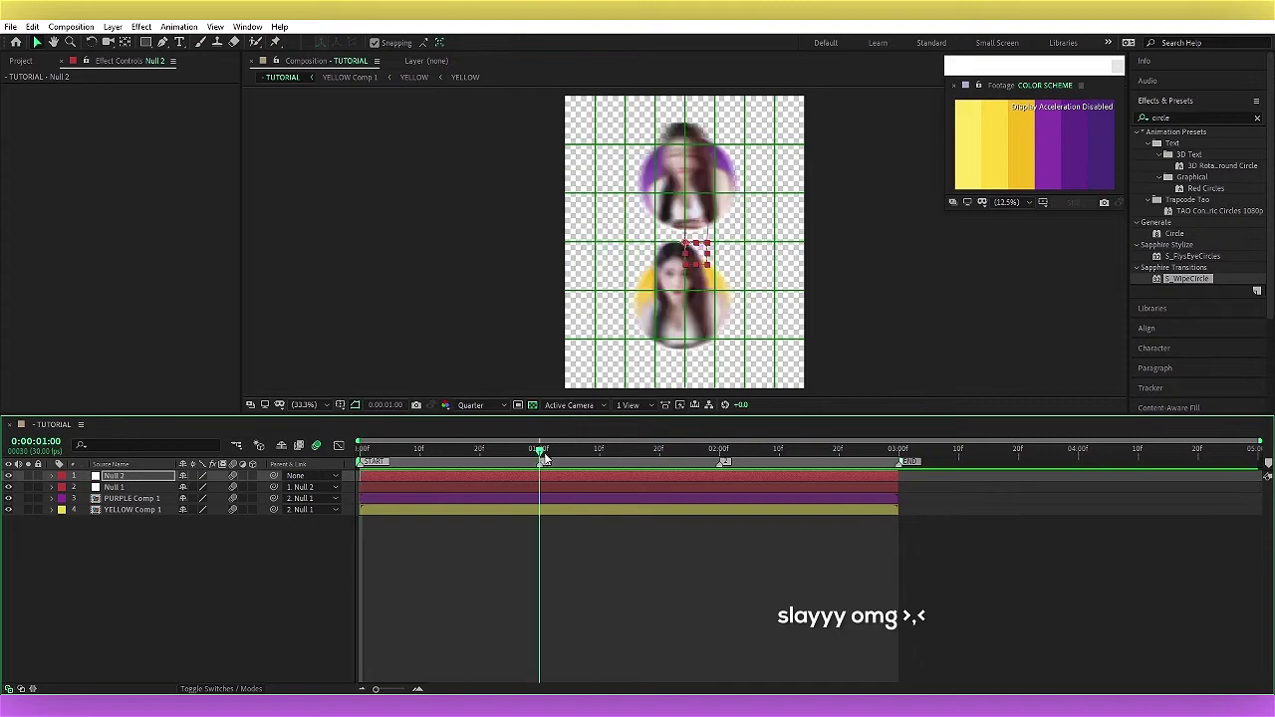
{"action": "left_click", "coordinate": [132, 498]}
{"action": "left_click", "coordinate": [132, 509], "text": "shift"}
{"action": "key", "text": "alt+shift+s"}
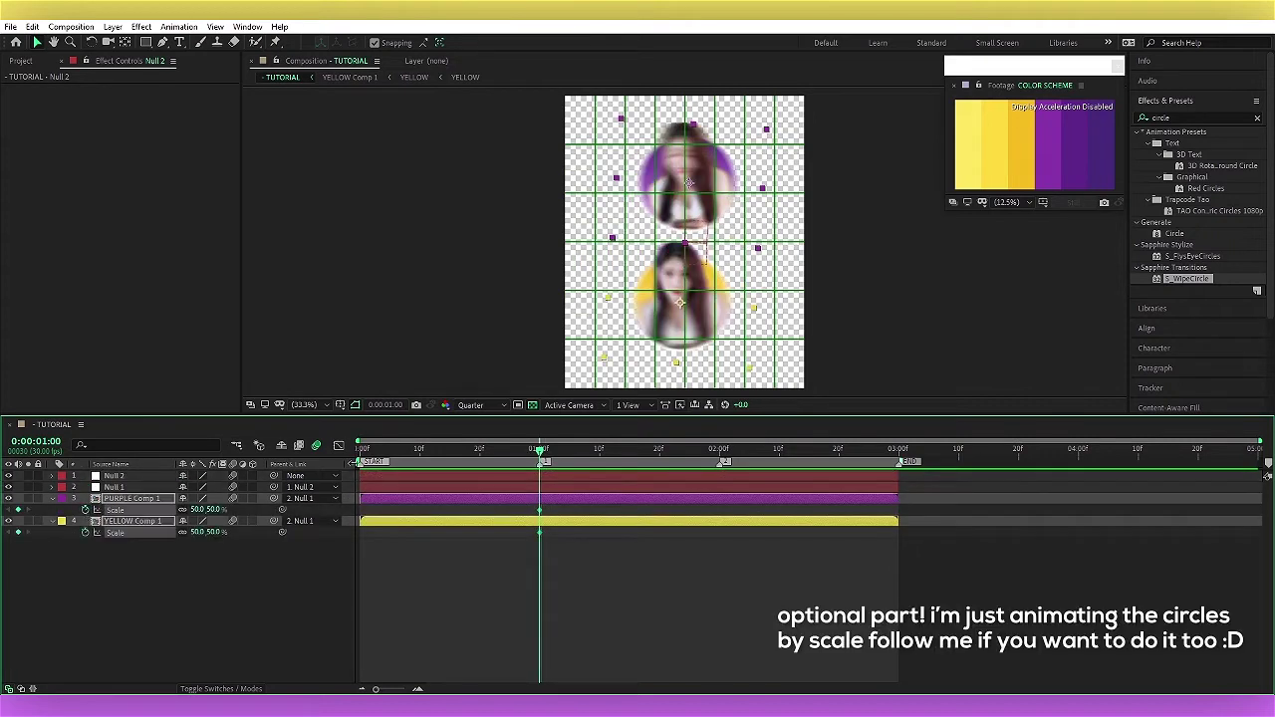
{"action": "key", "text": "Home"}
{"action": "key", "text": "Return"}
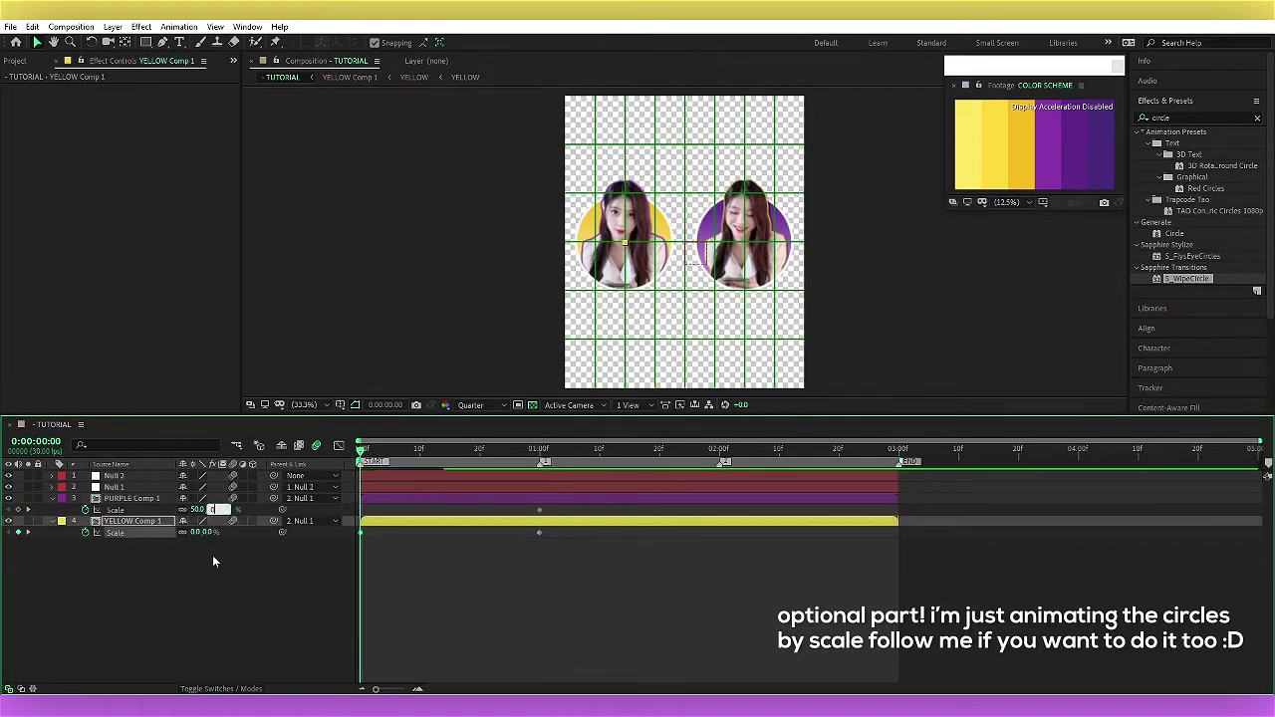
{"action": "left_click_drag", "start_coordinate": [536, 505], "coordinate": [321, 561]}
{"action": "left_click", "coordinate": [339, 446]}
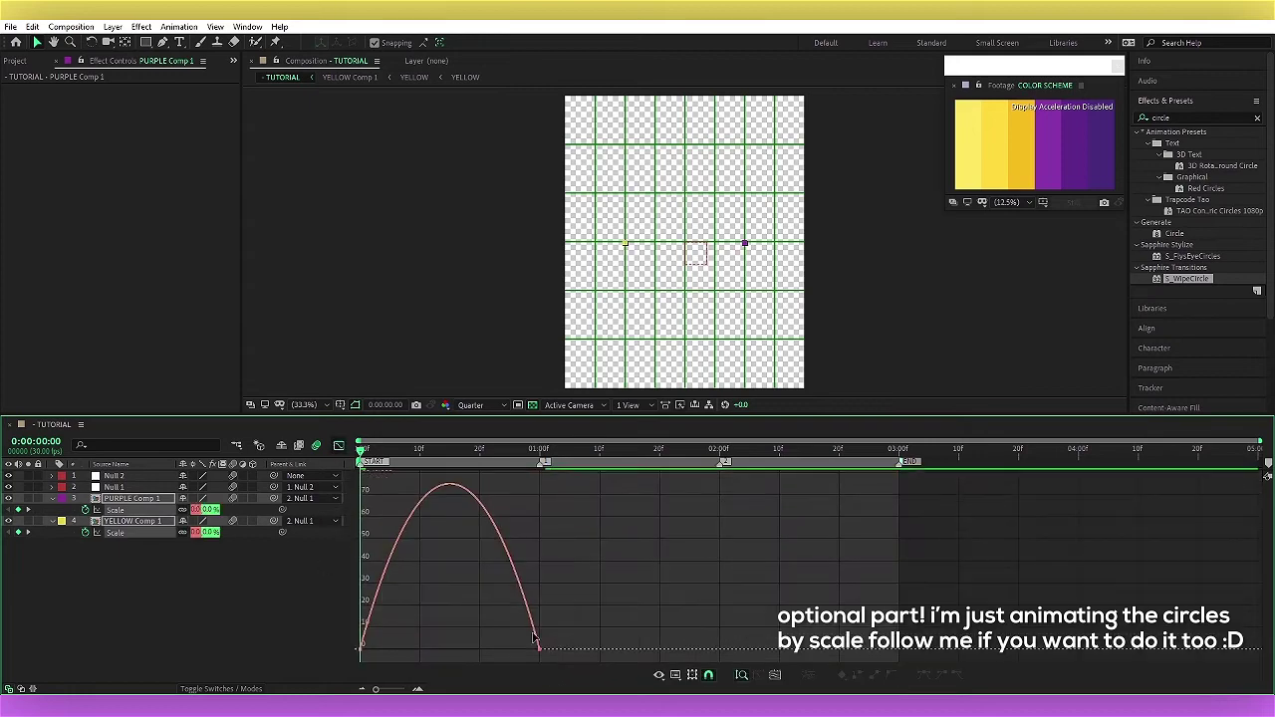
{"action": "left_click_drag", "start_coordinate": [510, 651], "coordinate": [450, 650]}
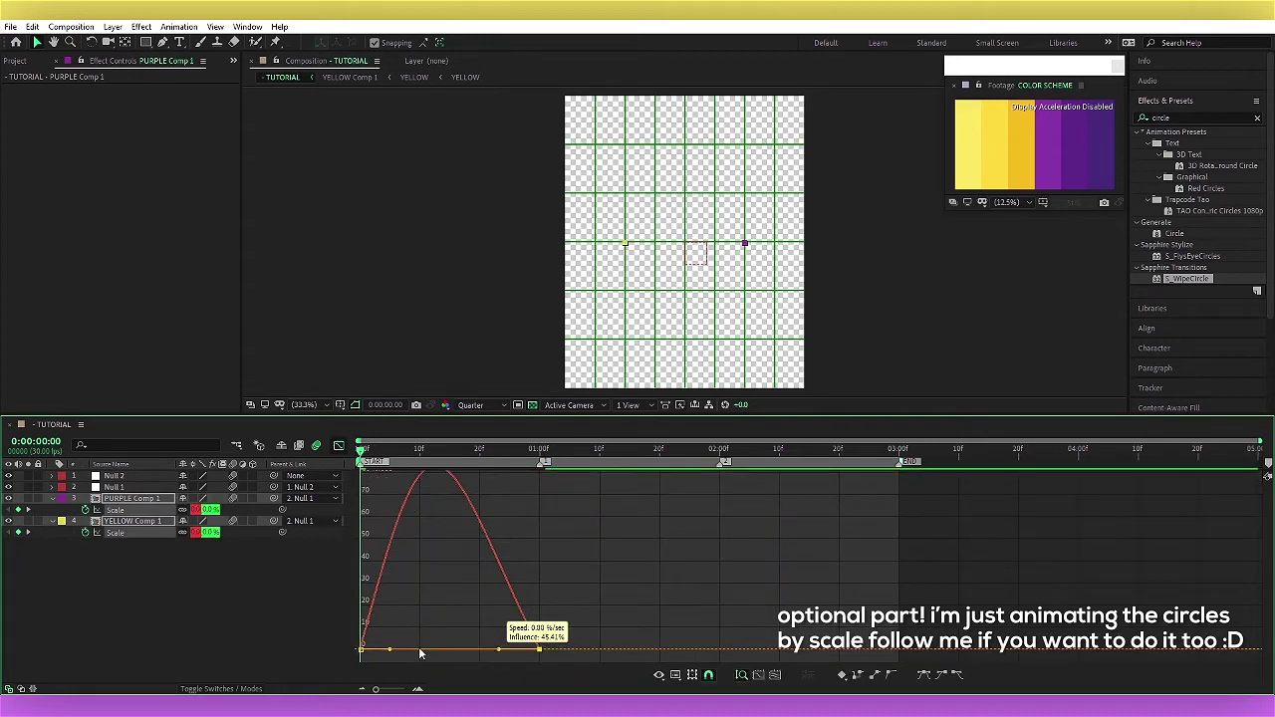
{"action": "left_click", "coordinate": [322, 654]}
{"action": "left_click", "coordinate": [339, 447]}
Step: Check both circles' scale value curves, preview the scale-in, and set 0% scale at 2:29
{"action": "left_click", "coordinate": [115, 509]}
{"action": "left_click", "coordinate": [339, 446]}
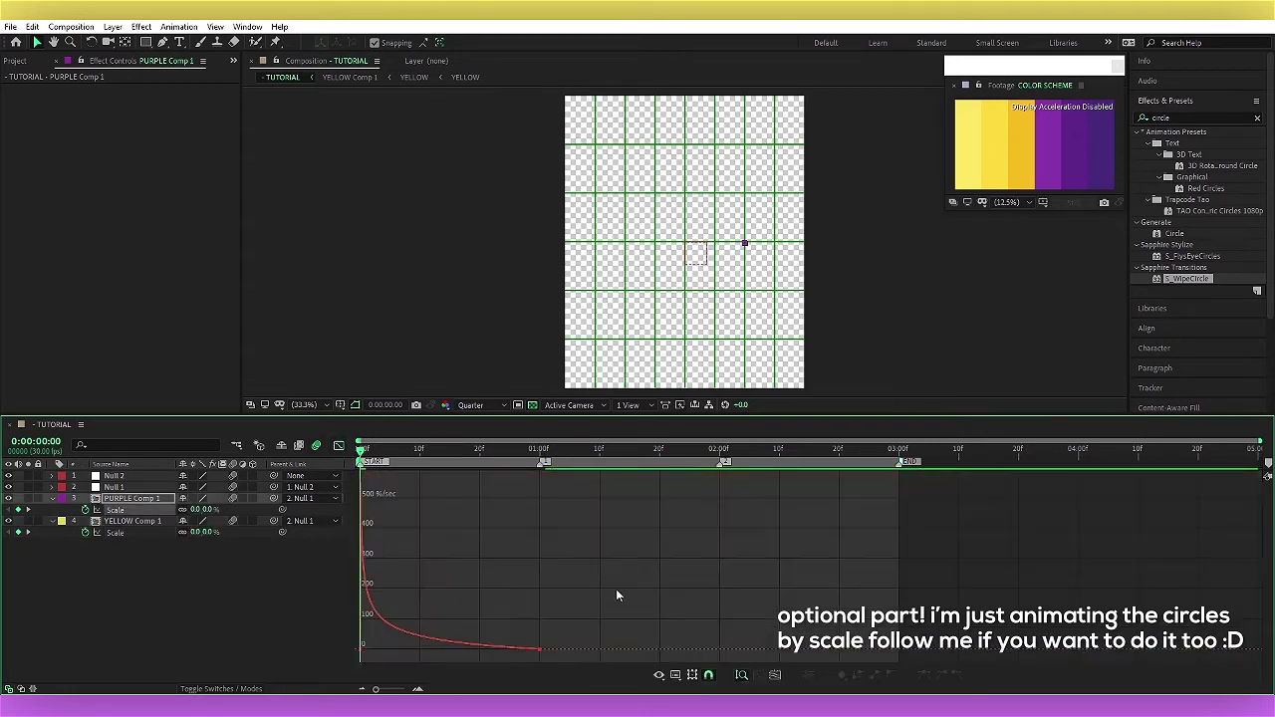
{"action": "left_click", "coordinate": [677, 675]}
{"action": "left_click", "coordinate": [714, 530]}
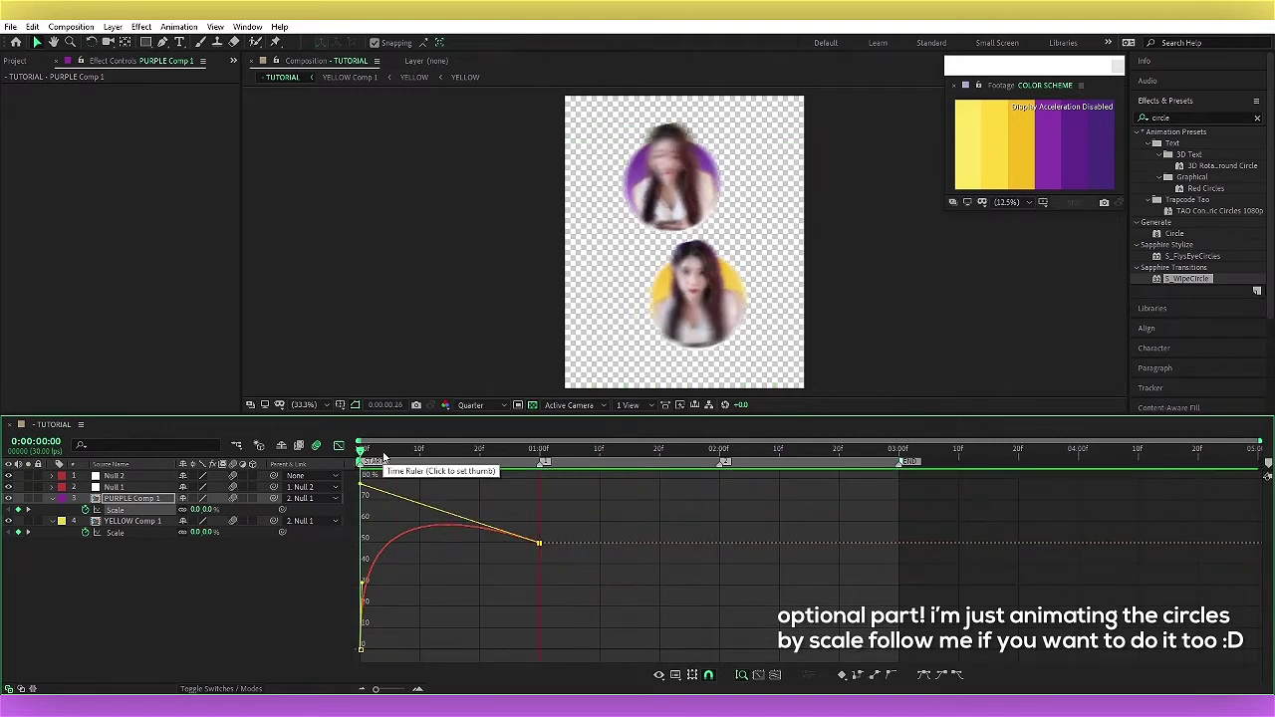
{"action": "left_click", "coordinate": [128, 534]}
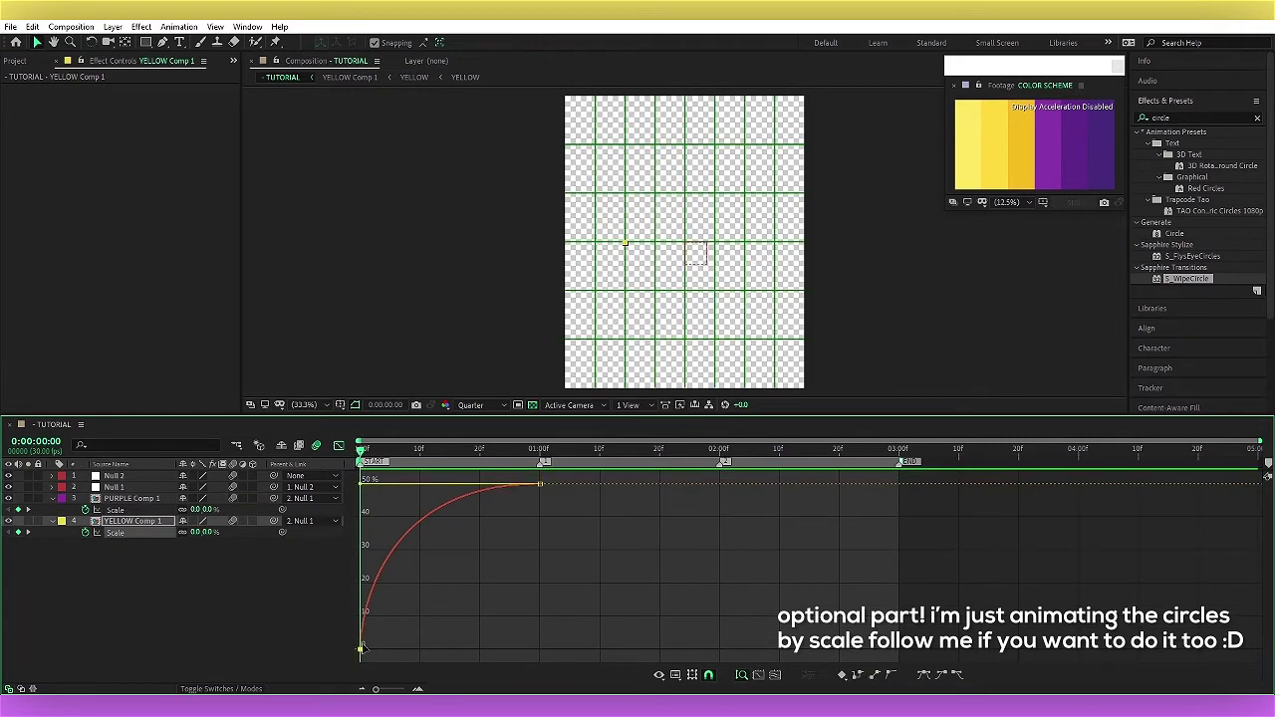
{"action": "key", "text": "space"}
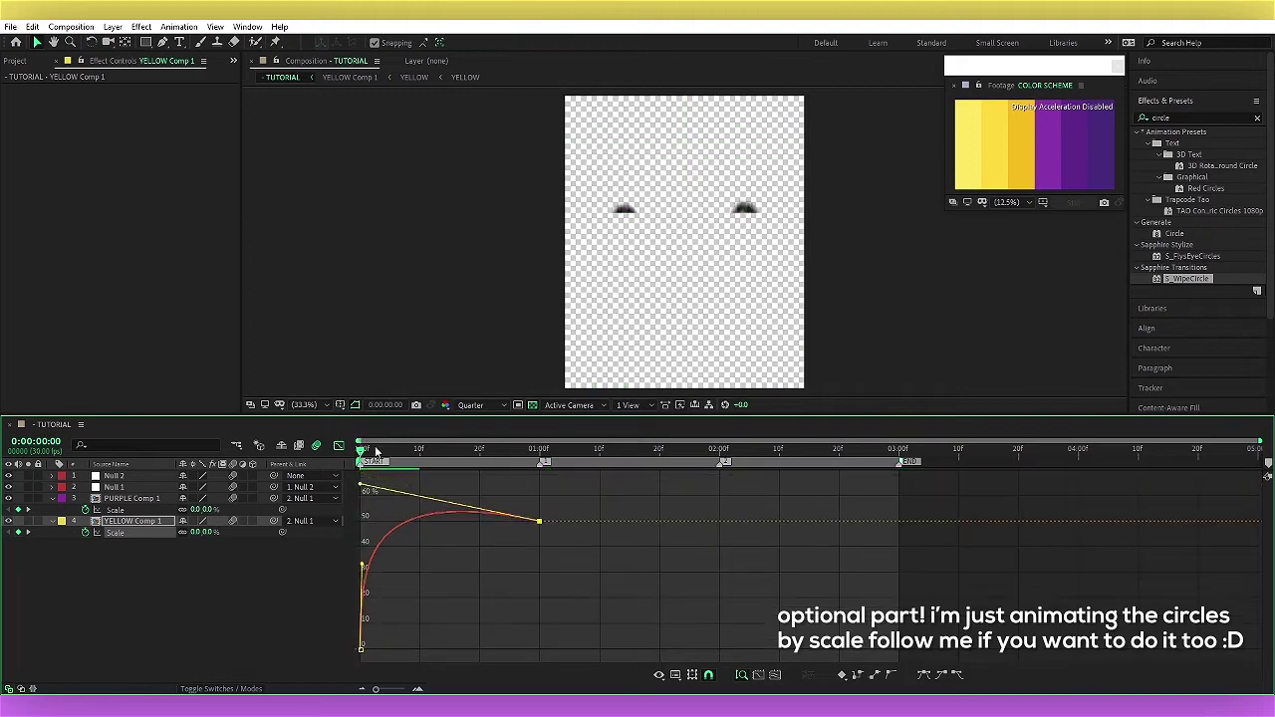
{"action": "key", "text": "space"}
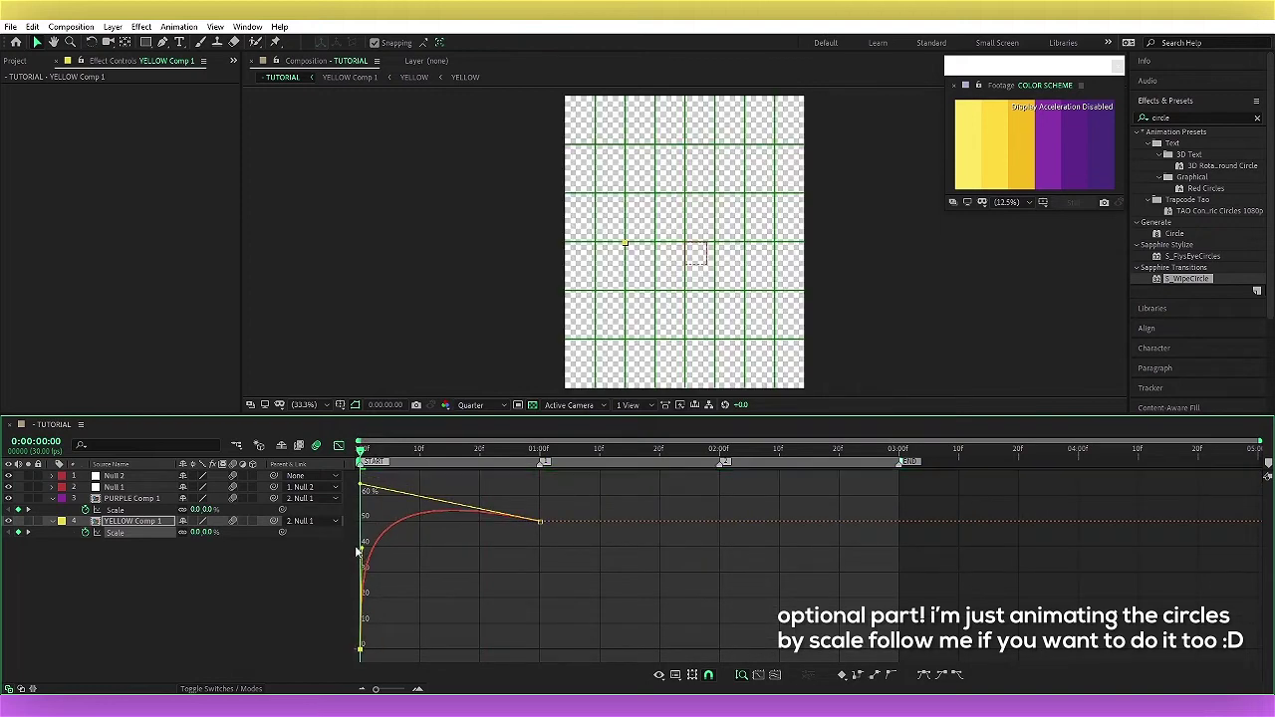
{"action": "left_click", "coordinate": [338, 446]}
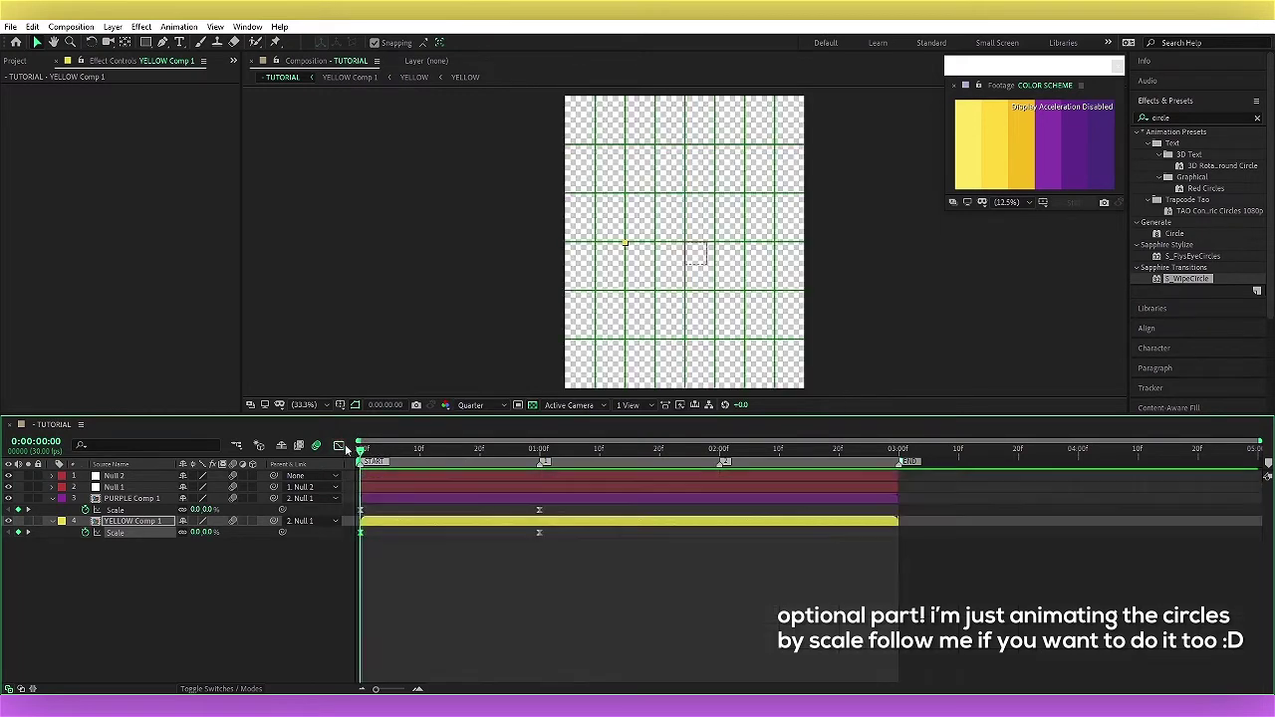
{"action": "key", "text": "space"}
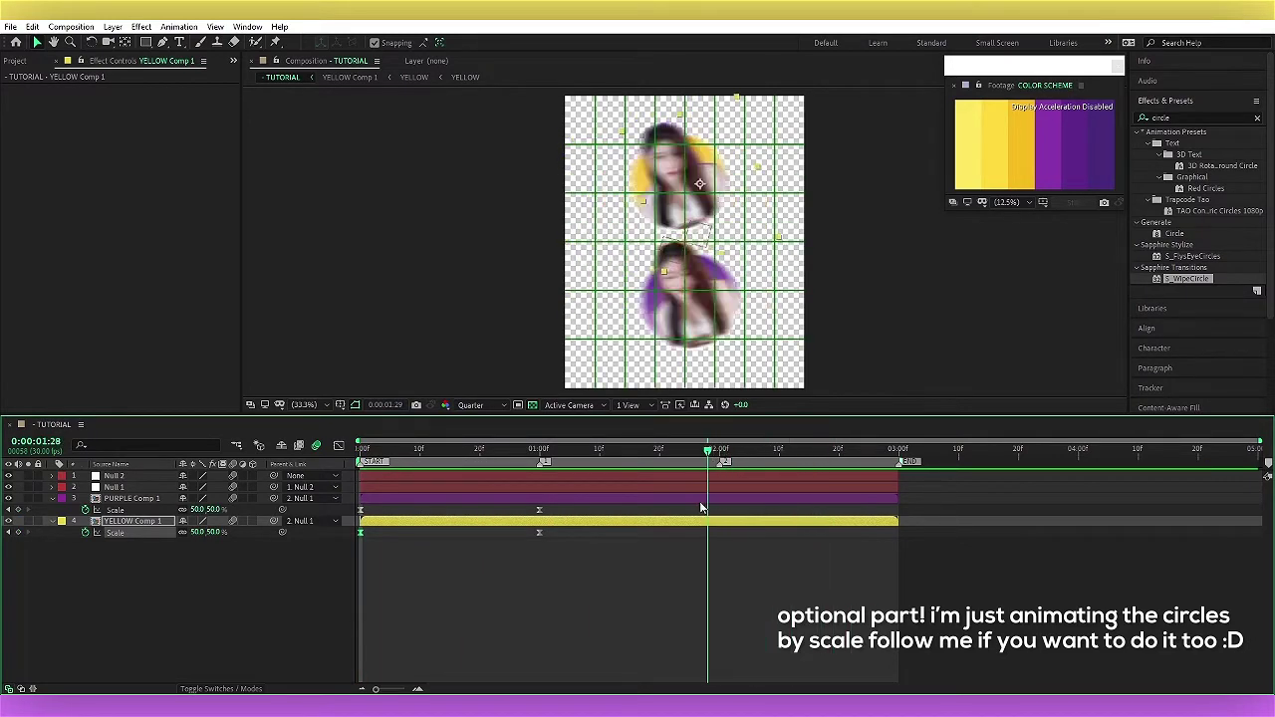
{"action": "left_click", "coordinate": [530, 620]}
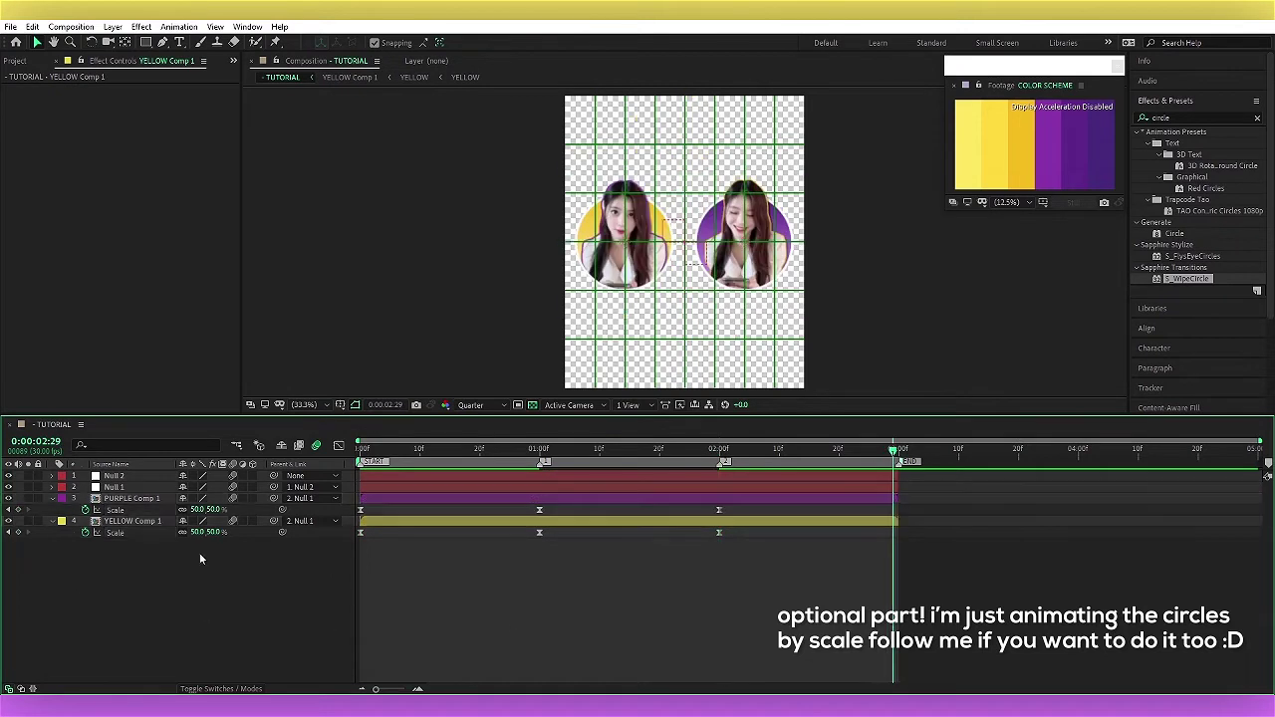
{"action": "key", "text": "Return"}
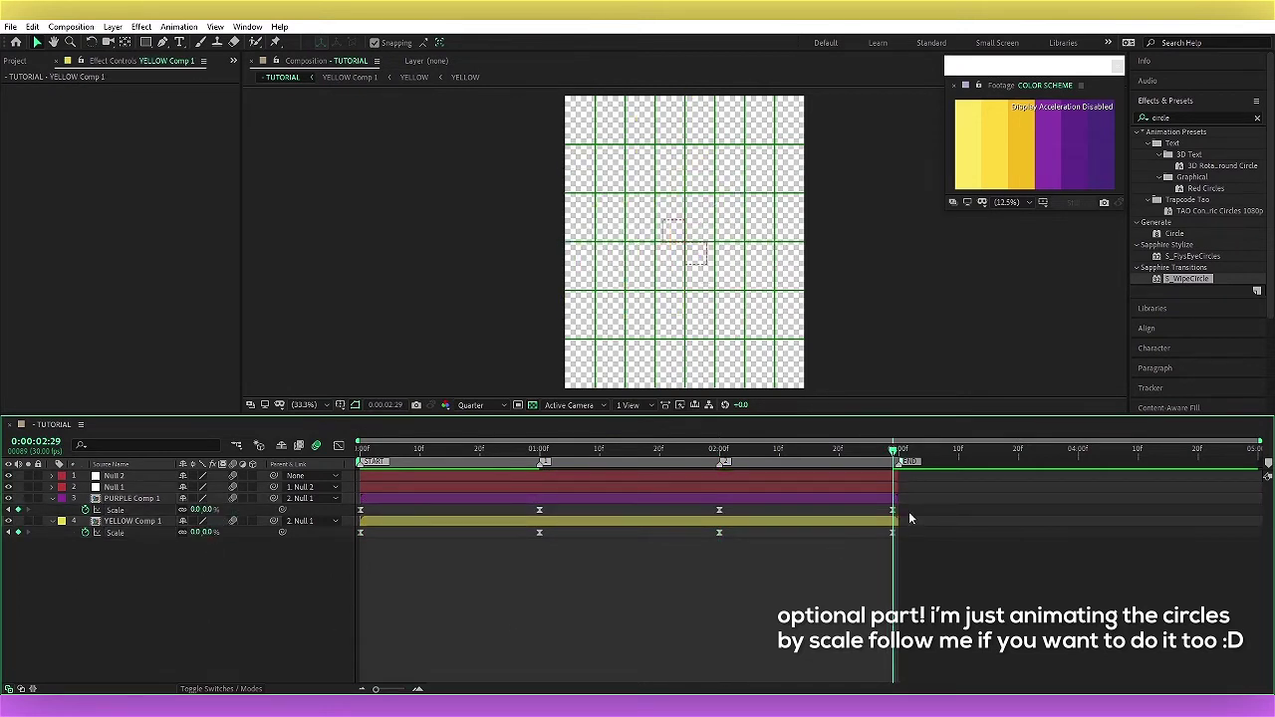
Step: On the scale speed graph, ease the yellow circle's shrink toward the end
{"action": "left_click_drag", "start_coordinate": [909, 518], "coordinate": [382, 488]}
{"action": "left_click", "coordinate": [339, 446]}
{"action": "left_click", "coordinate": [675, 675]}
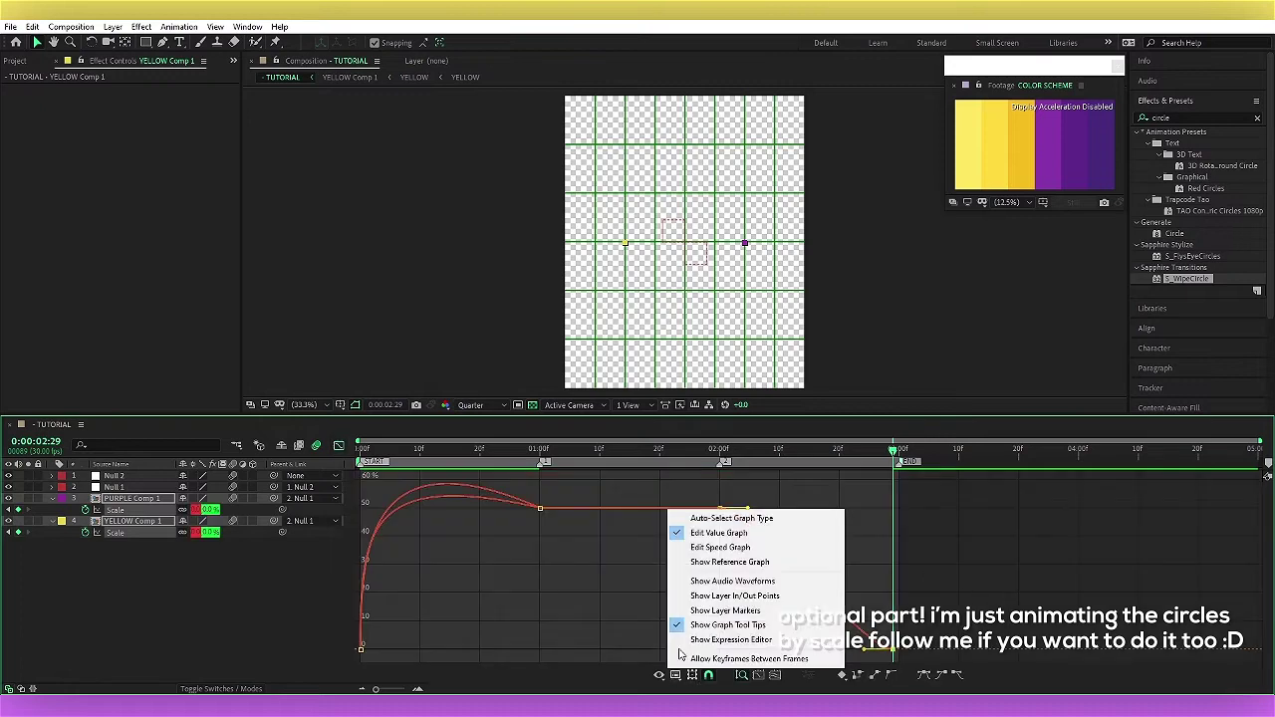
{"action": "left_click", "coordinate": [754, 547]}
{"action": "left_click", "coordinate": [339, 446]}
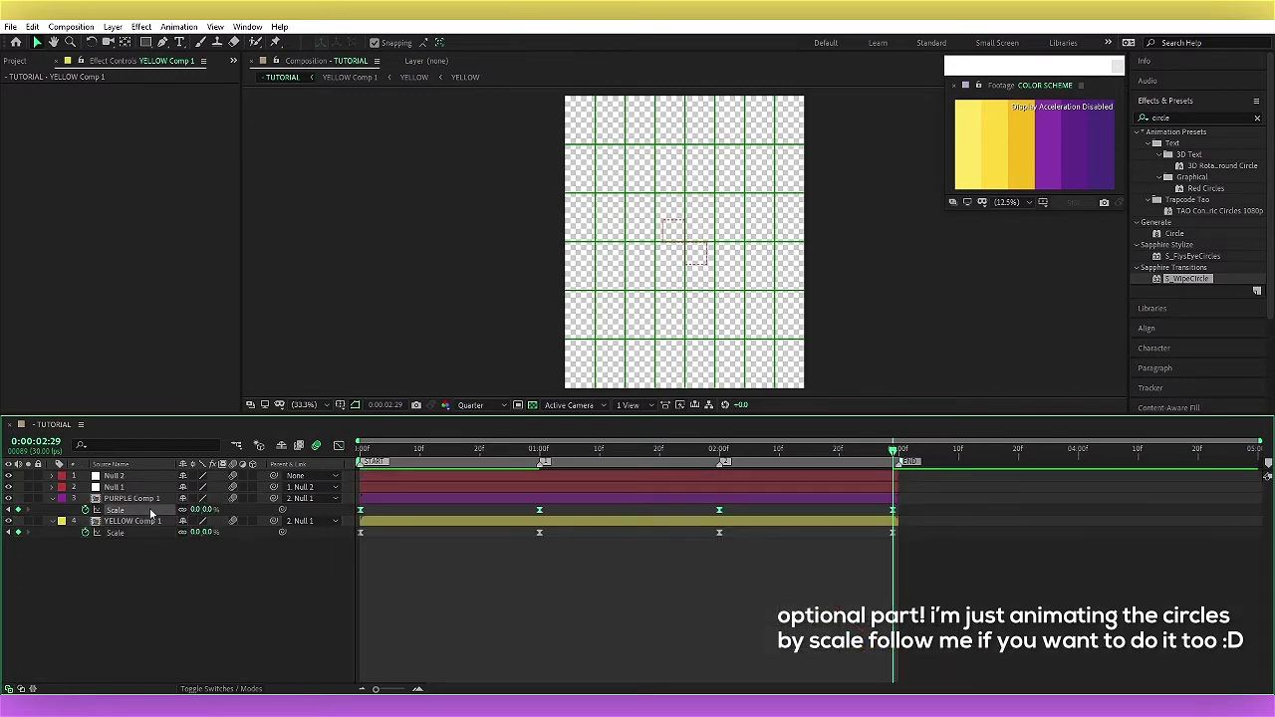
{"action": "left_click", "coordinate": [133, 498]}
{"action": "left_click", "coordinate": [338, 446]}
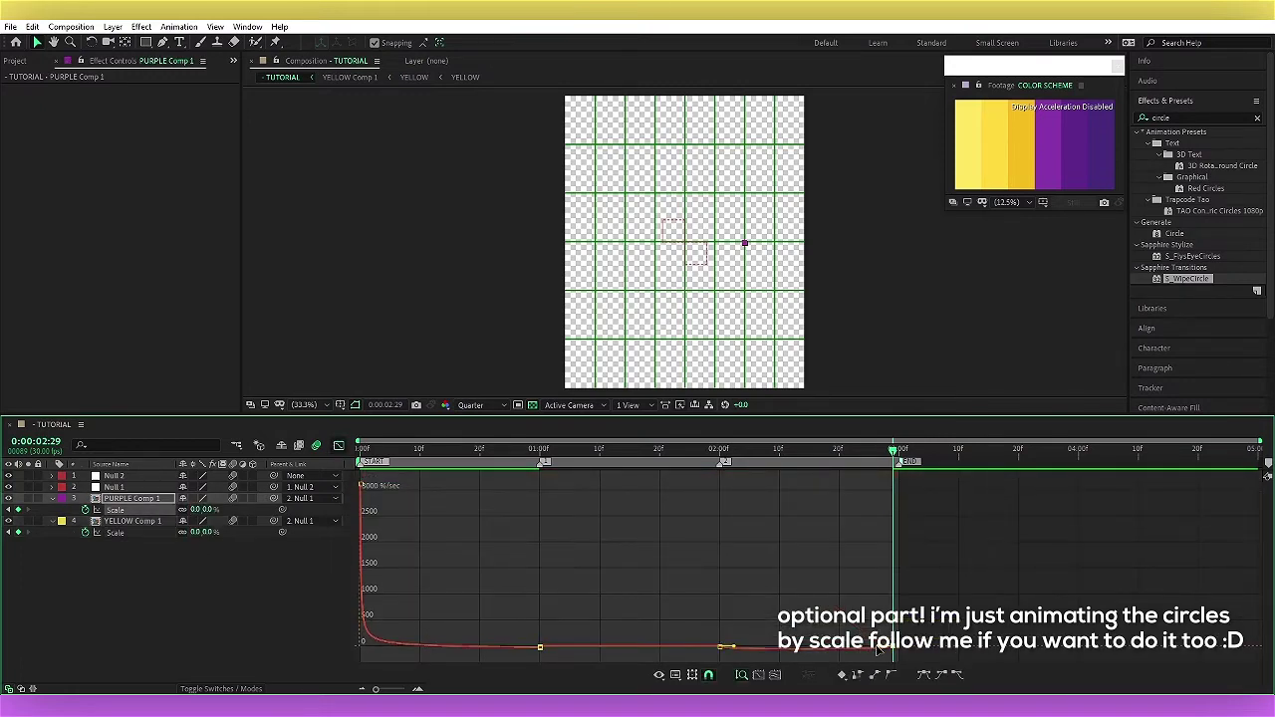
{"action": "left_click", "coordinate": [110, 533]}
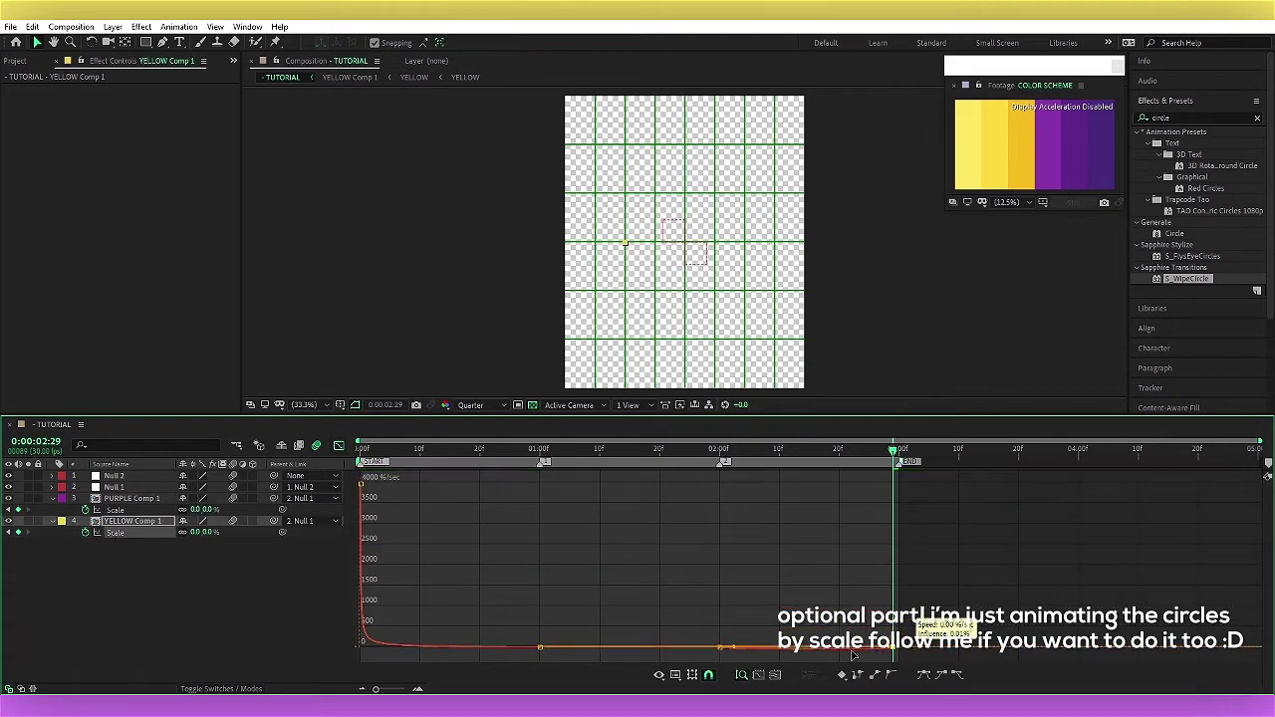
{"action": "left_click_drag", "start_coordinate": [735, 650], "coordinate": [754, 653]}
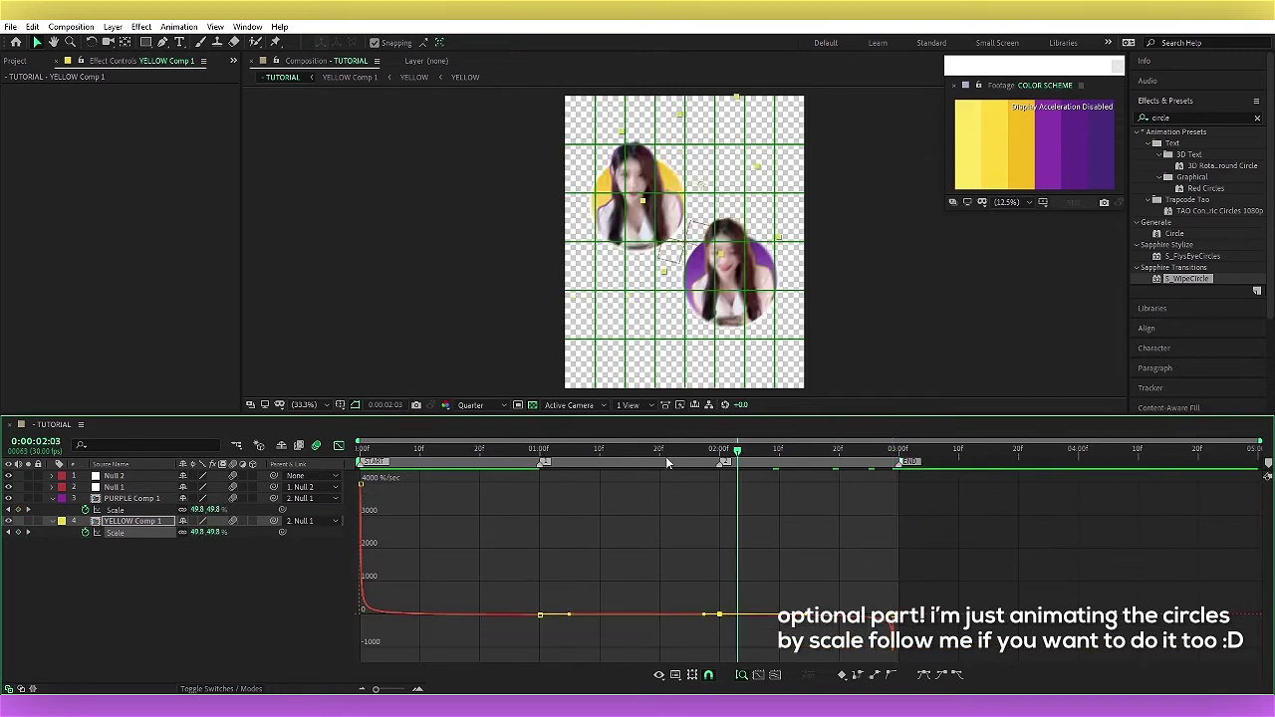
{"action": "left_click_drag", "start_coordinate": [739, 449], "coordinate": [456, 449]}
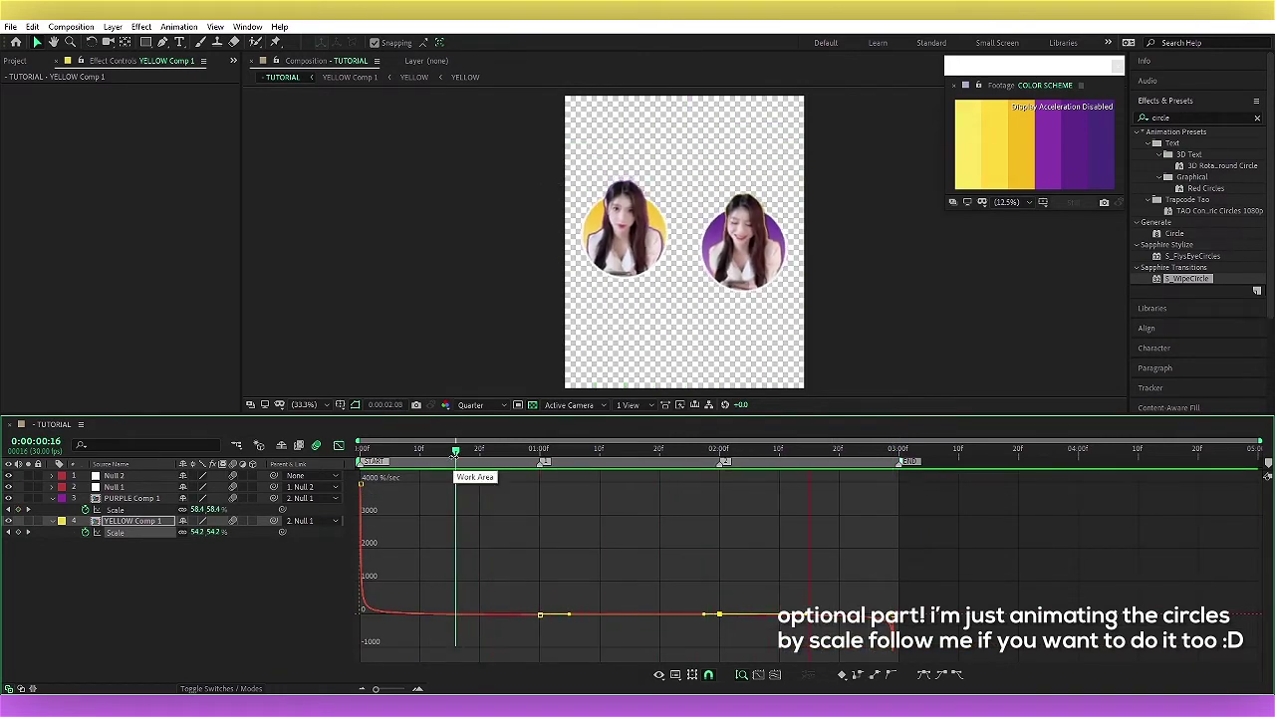
{"action": "left_click", "coordinate": [338, 446]}
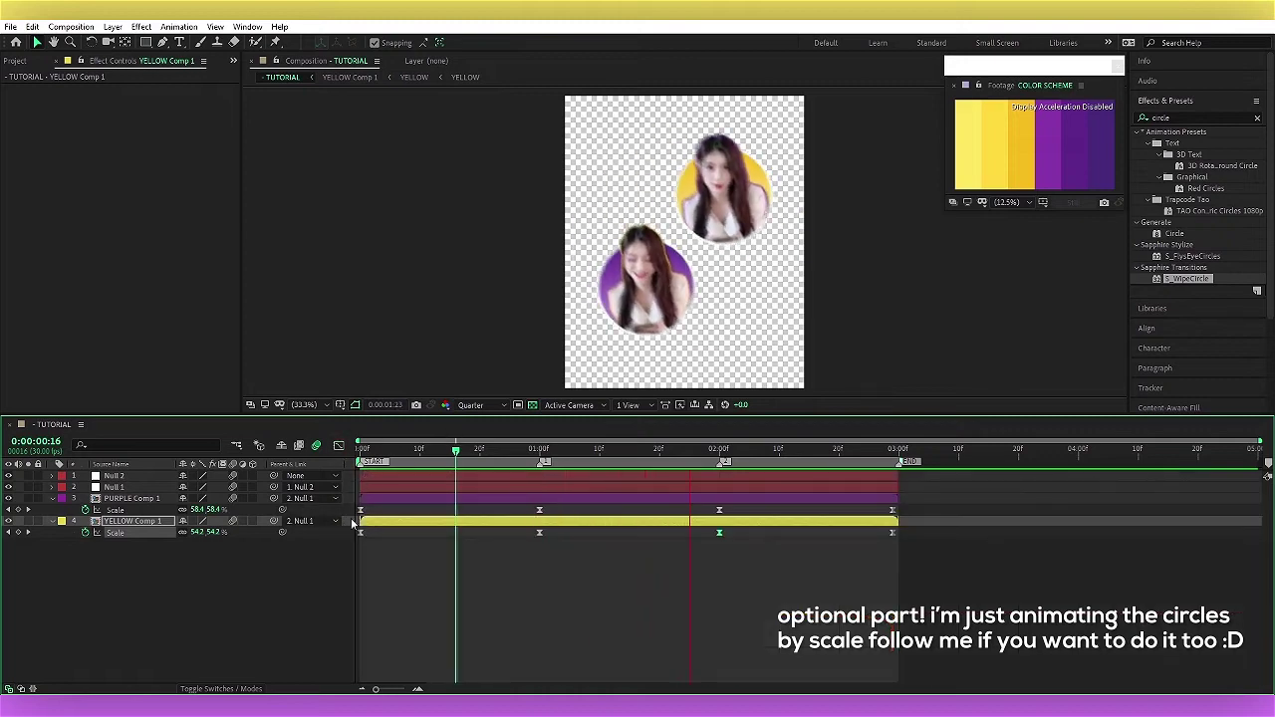
Step: On the scale value graph, raise both circles' final scale keyframes above 50%
{"action": "left_click", "coordinate": [339, 446]}
{"action": "left_click", "coordinate": [676, 676]}
{"action": "left_click", "coordinate": [719, 531]}
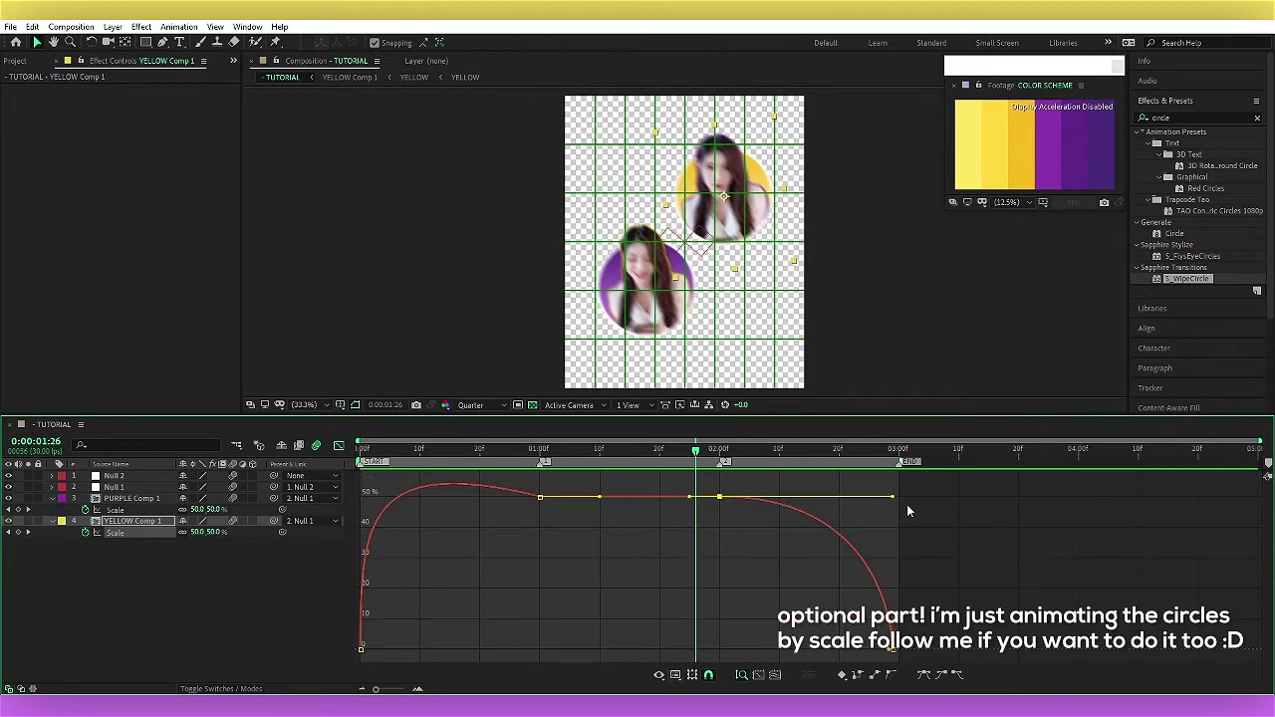
{"action": "mouse_move", "coordinate": [894, 500]}
{"action": "left_mouse_down"}
{"action": "mouse_move", "coordinate": [893, 453]}
{"action": "mouse_move", "coordinate": [667, 546]}
{"action": "left_mouse_up"}
{"action": "left_click", "coordinate": [165, 511]}
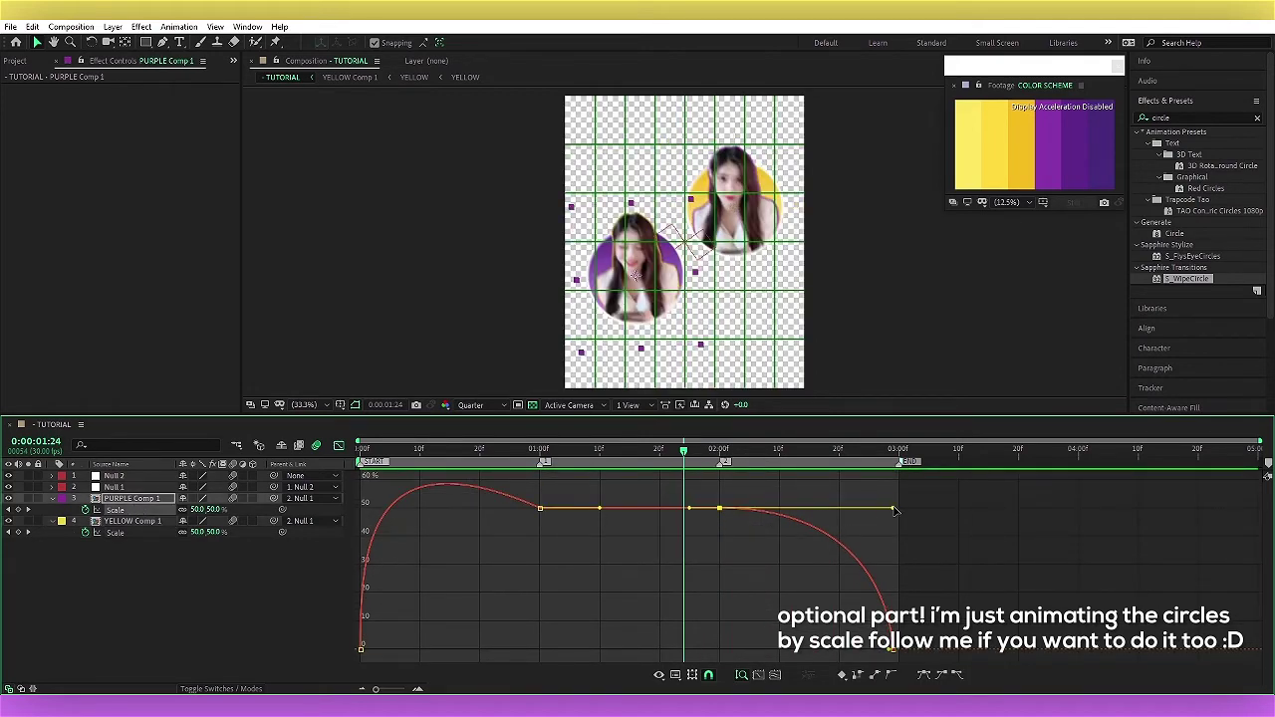
{"action": "left_click_drag", "start_coordinate": [896, 510], "coordinate": [893, 485]}
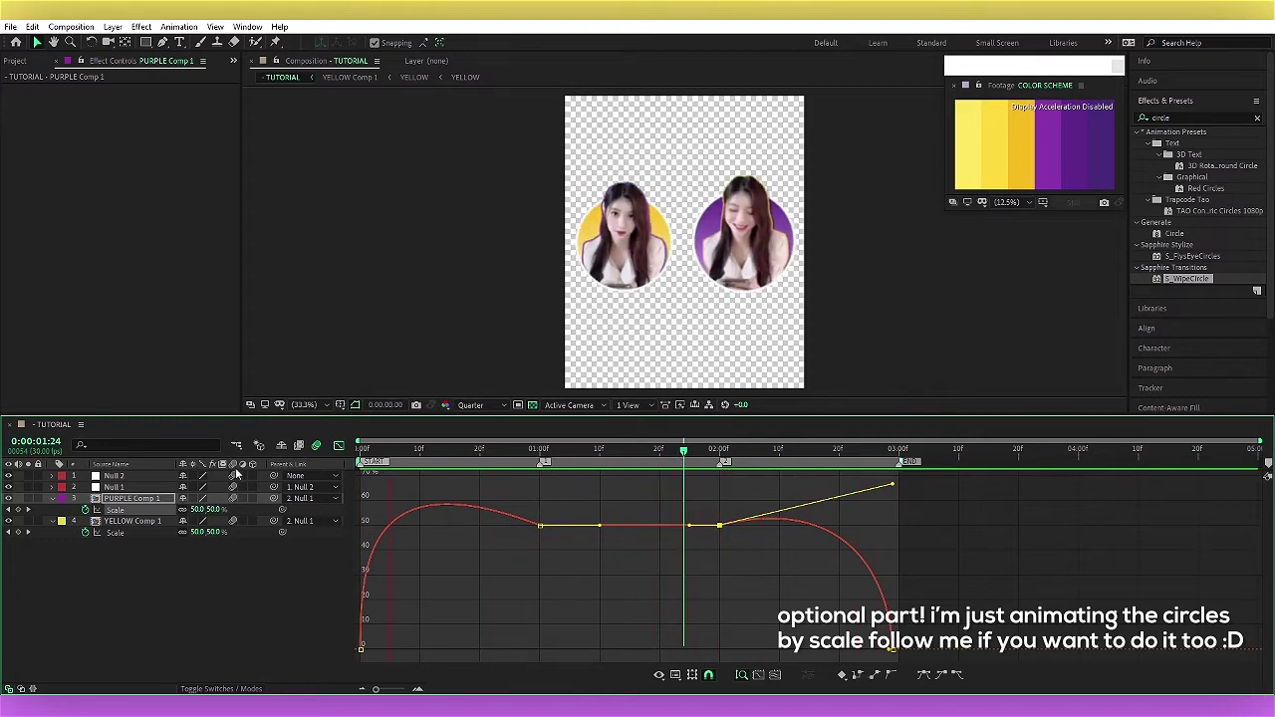
{"action": "left_click", "coordinate": [339, 445]}
{"action": "key", "text": "Home"}
Step: Pre-compose all four layers into Pre-comp 4 and give it a Fuchsia label
{"action": "key", "text": "u"}
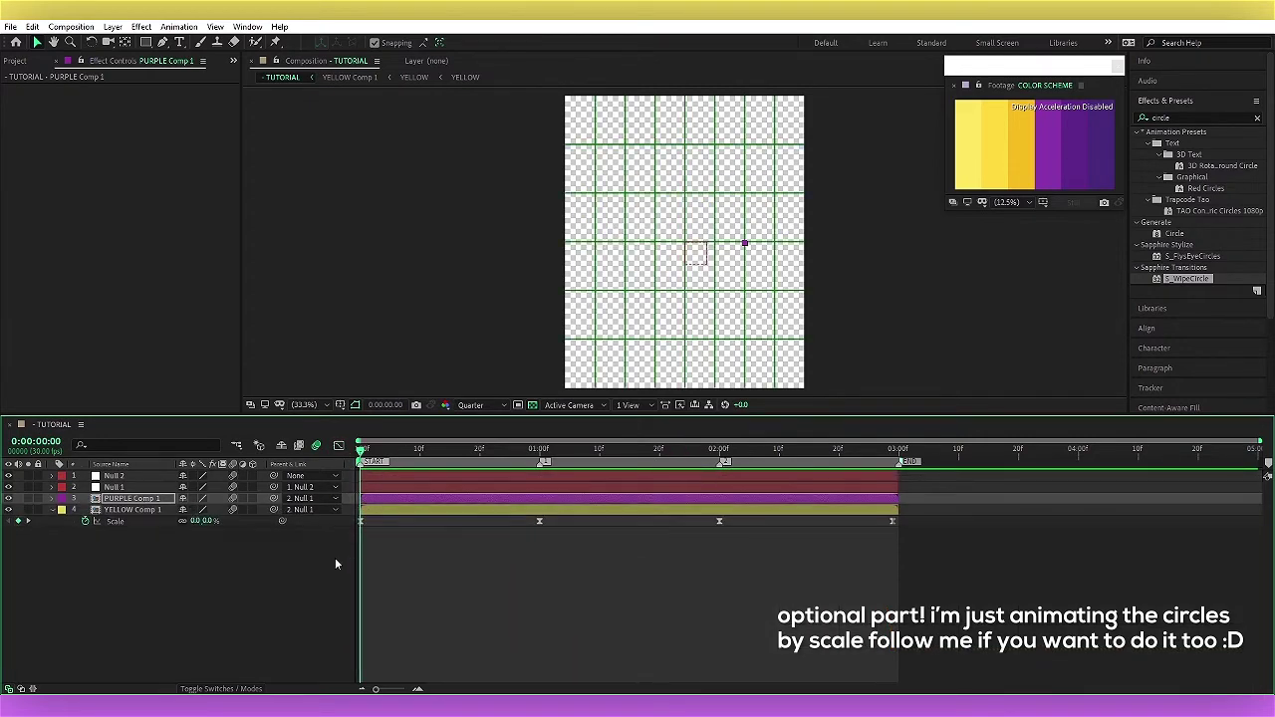
{"action": "key", "text": "ctrl+a"}
{"action": "right_click", "coordinate": [432, 477]}
{"action": "left_click", "coordinate": [468, 417]}
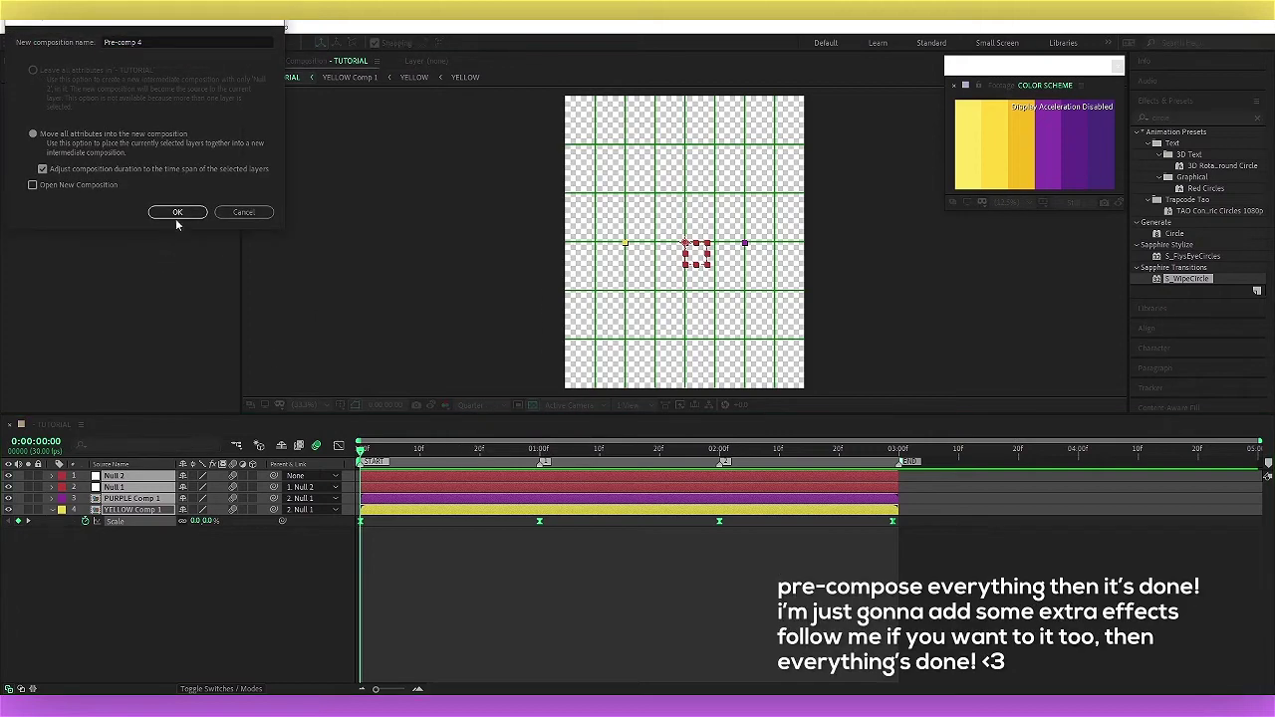
{"action": "left_click", "coordinate": [176, 212]}
{"action": "left_click", "coordinate": [60, 477]}
{"action": "left_click", "coordinate": [85, 426]}
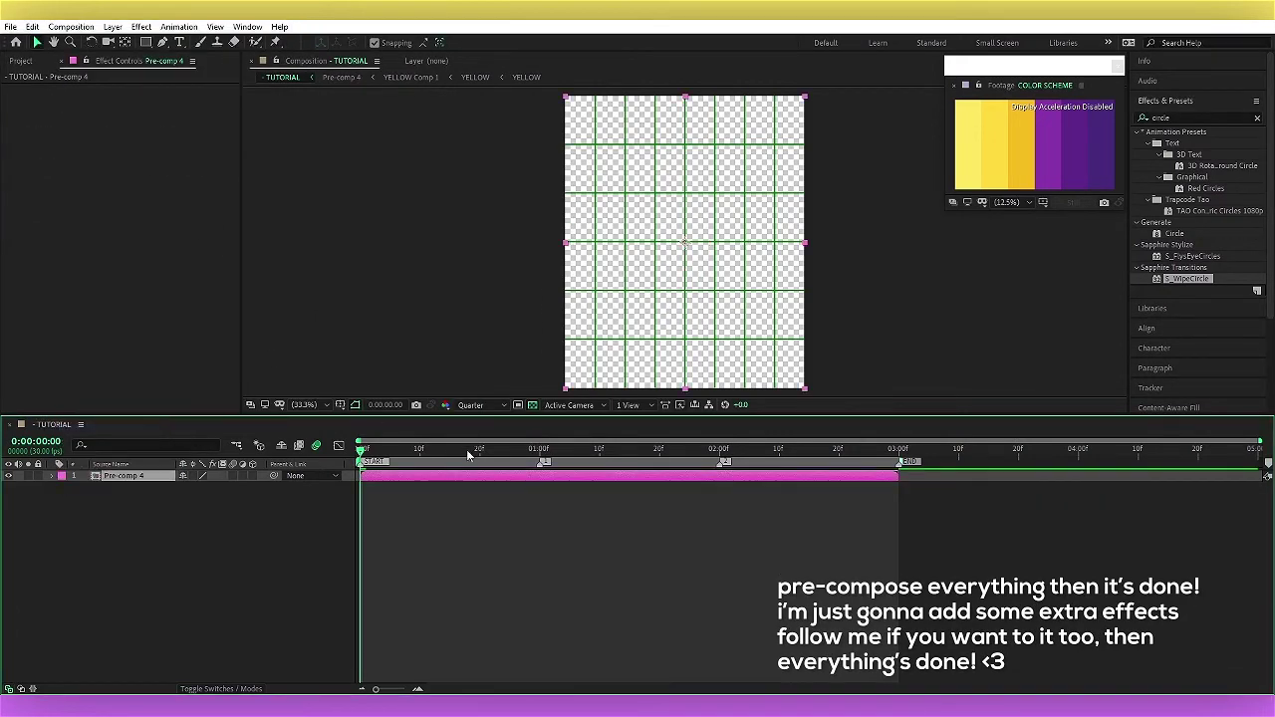
Step: Apply Drop Shadow to Pre-comp 4, nest it in a new composition and duplicate it
{"action": "left_click", "coordinate": [468, 454]}
{"action": "left_click", "coordinate": [1178, 116]}
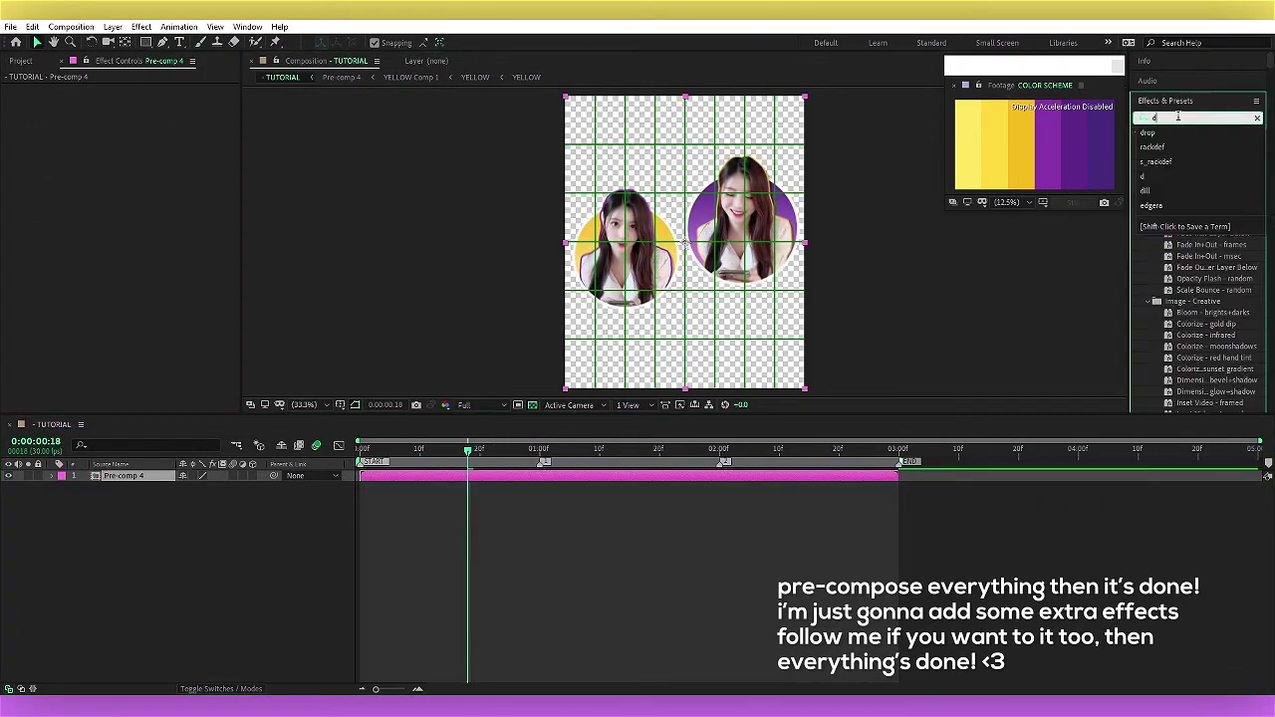
{"action": "type", "text": "rop"}
{"action": "double_click", "coordinate": [1199, 324]}
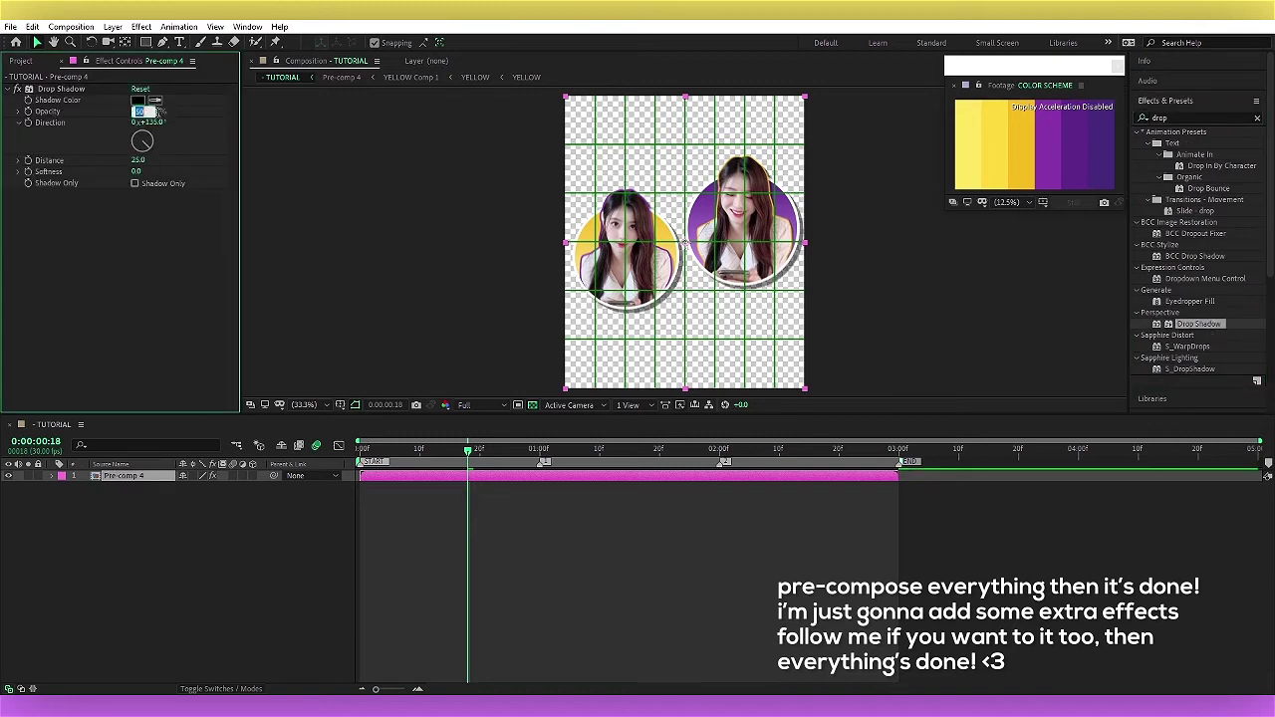
{"action": "right_click", "coordinate": [469, 478]}
{"action": "left_click", "coordinate": [518, 512]}
{"action": "key", "text": "Return"}
Step: Make a third copy scaled to 176%, rotated 180°, alpha-matted to the layer above; preview at Quarter
{"action": "key", "text": "ctrl+d"}
{"action": "key", "text": "ctrl+d"}
{"action": "key", "text": "s"}
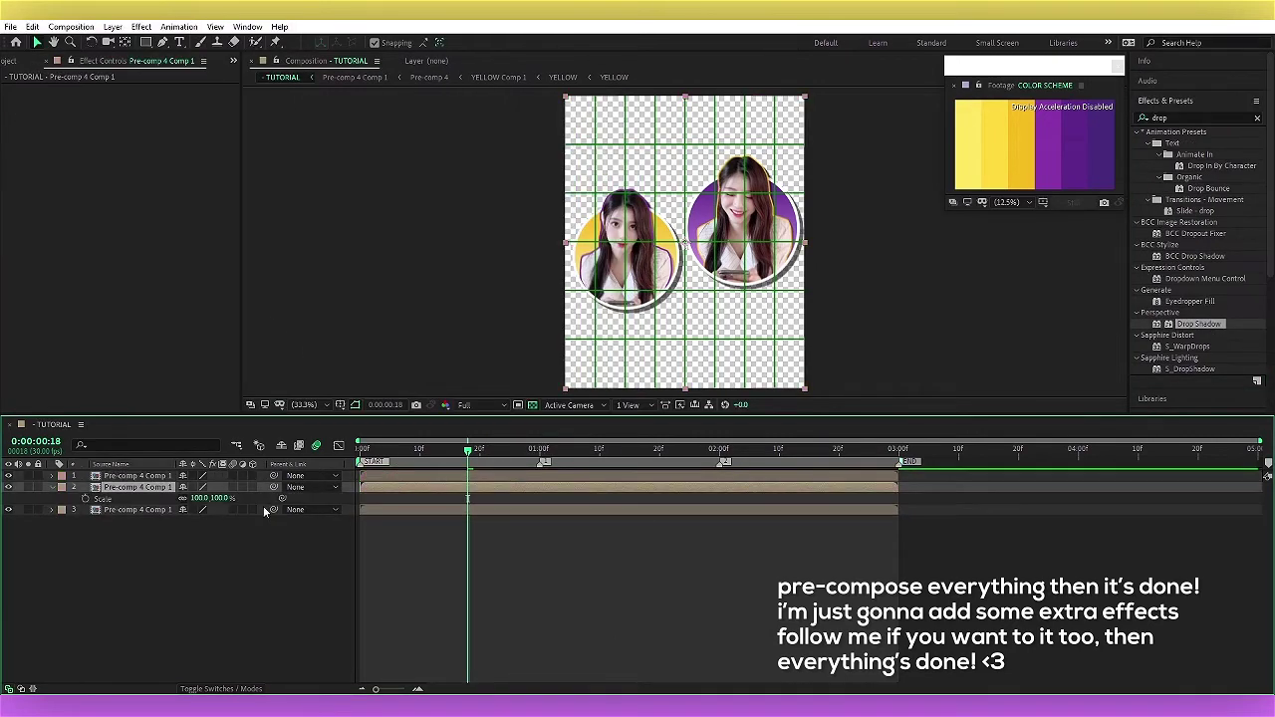
{"action": "left_click_drag", "start_coordinate": [264, 511], "coordinate": [260, 510]}
{"action": "type", "text": "180"}
{"action": "key", "text": "Return"}
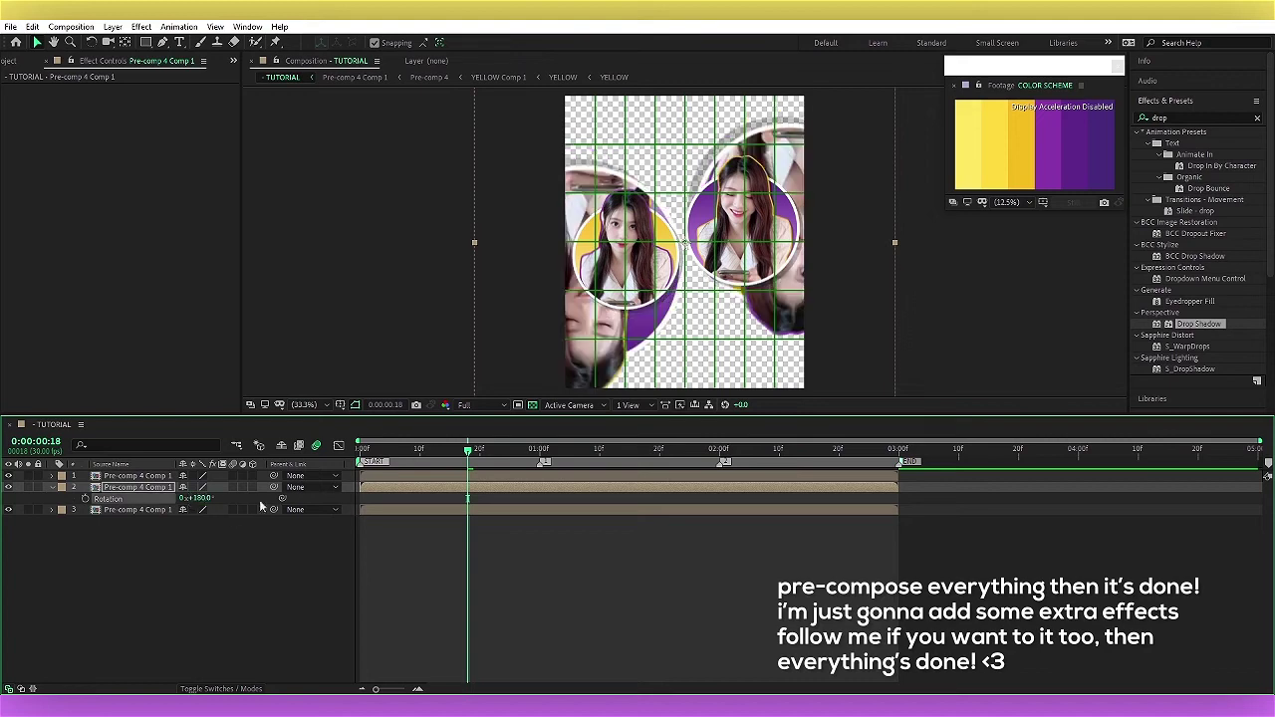
{"action": "left_click", "coordinate": [260, 688]}
{"action": "left_click", "coordinate": [259, 487]}
{"action": "left_click", "coordinate": [285, 521]}
{"action": "key", "text": "t"}
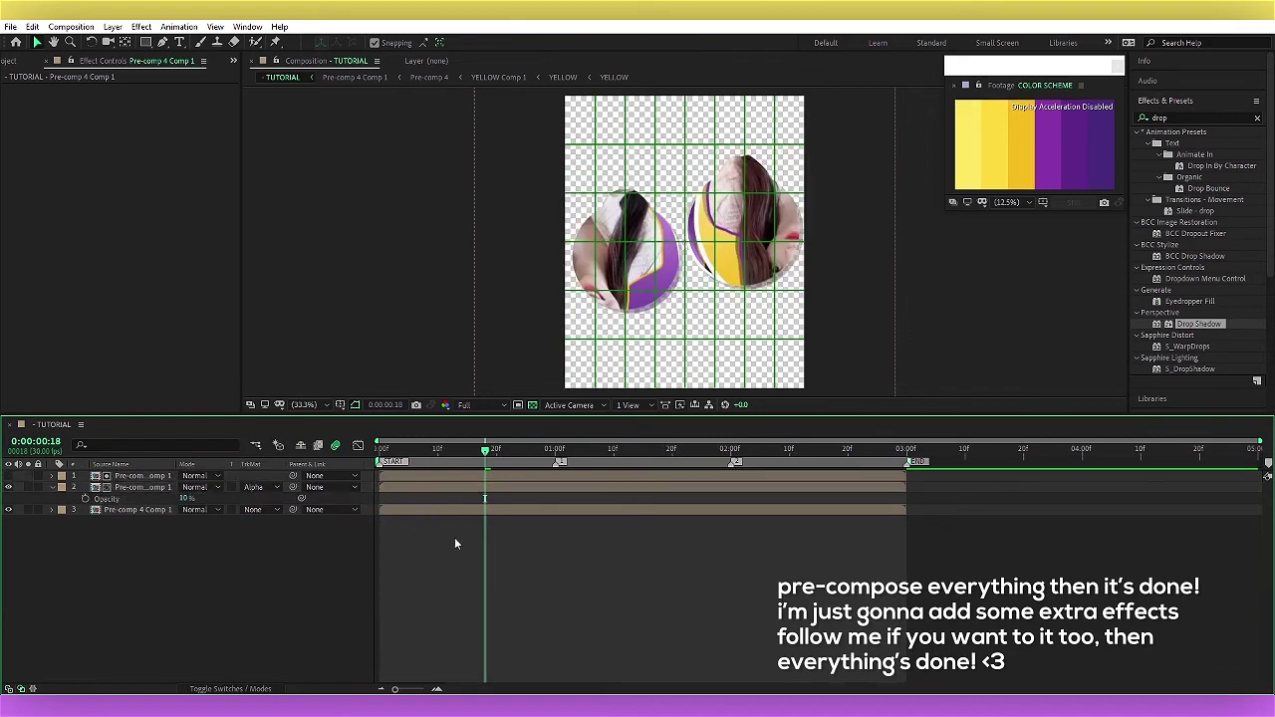
{"action": "left_click", "coordinate": [478, 404]}
{"action": "left_click", "coordinate": [481, 481]}
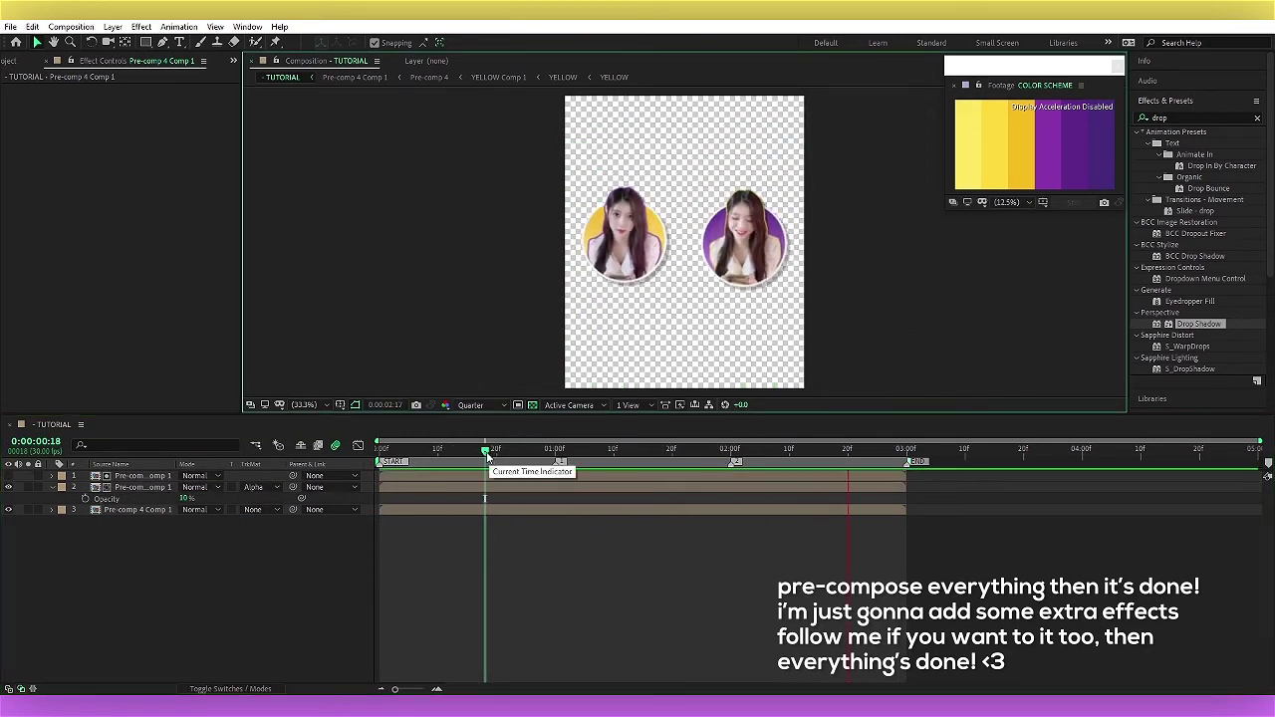
{"action": "key", "text": "Home"}
Step: Nest all layers into Pre-comp 5, duplicate it at 50% opacity, and create a new solid
{"action": "key", "text": "ctrl+a"}
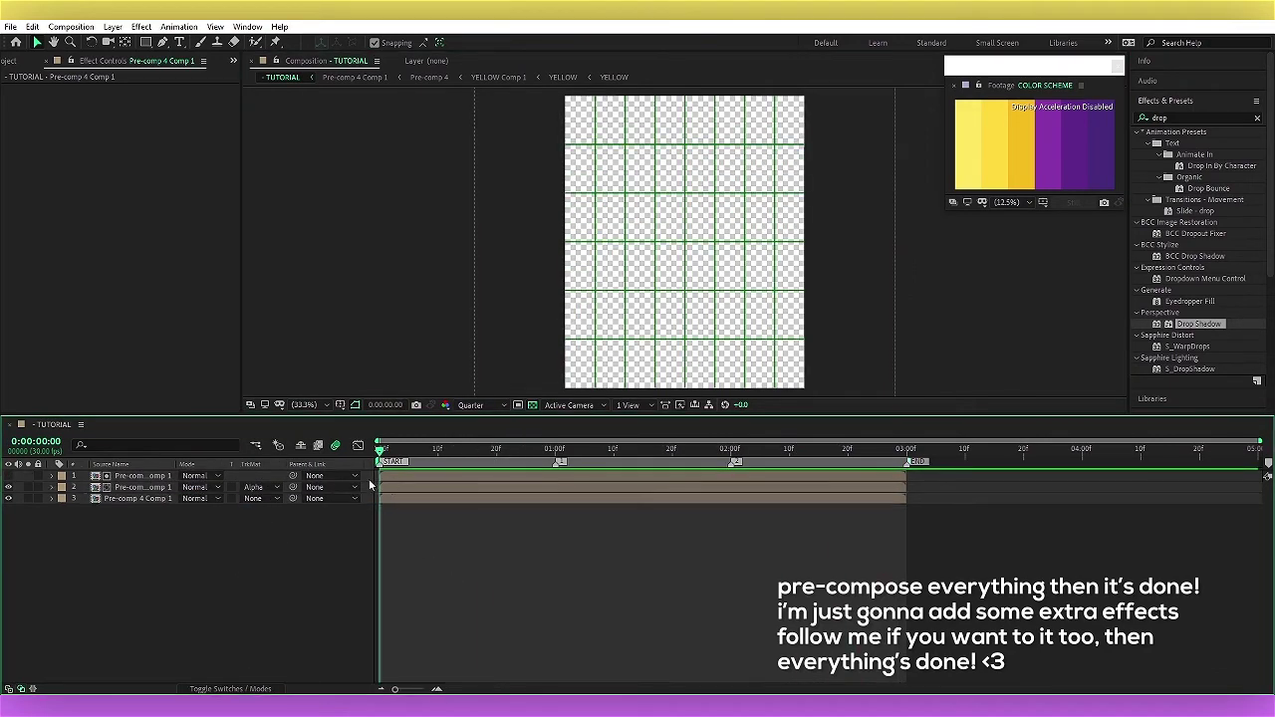
{"action": "right_click", "coordinate": [423, 488]}
{"action": "left_click", "coordinate": [436, 421]}
{"action": "key", "text": "ctrl+d"}
{"action": "key", "text": "s"}
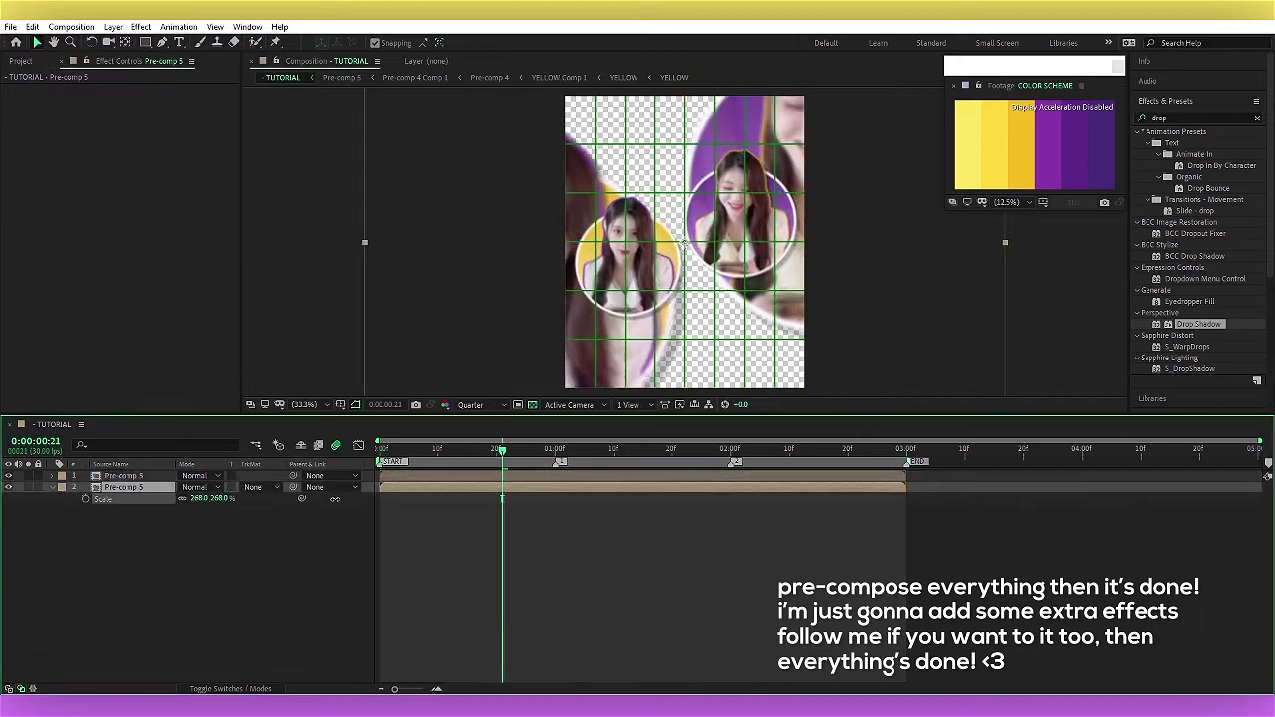
{"action": "key", "text": "t"}
{"action": "type", "text": "50"}
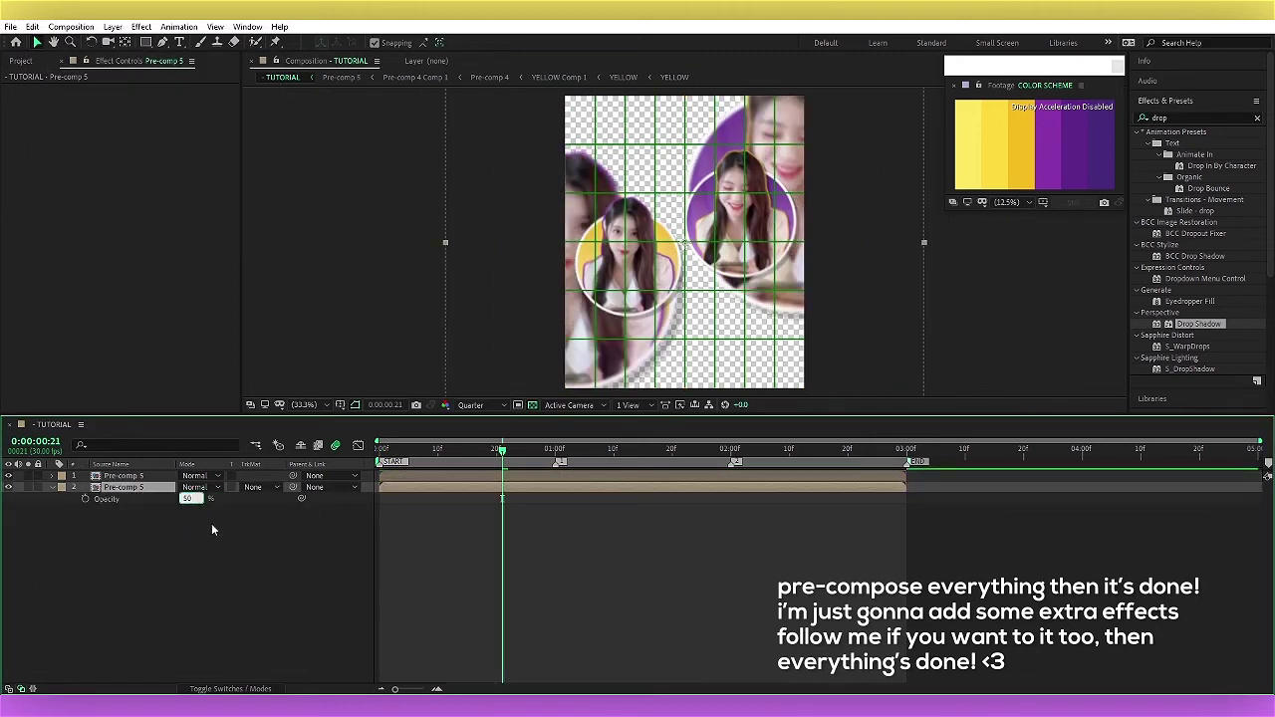
{"action": "key", "text": "Return"}
{"action": "right_click", "coordinate": [374, 486]}
{"action": "left_click", "coordinate": [567, 524]}
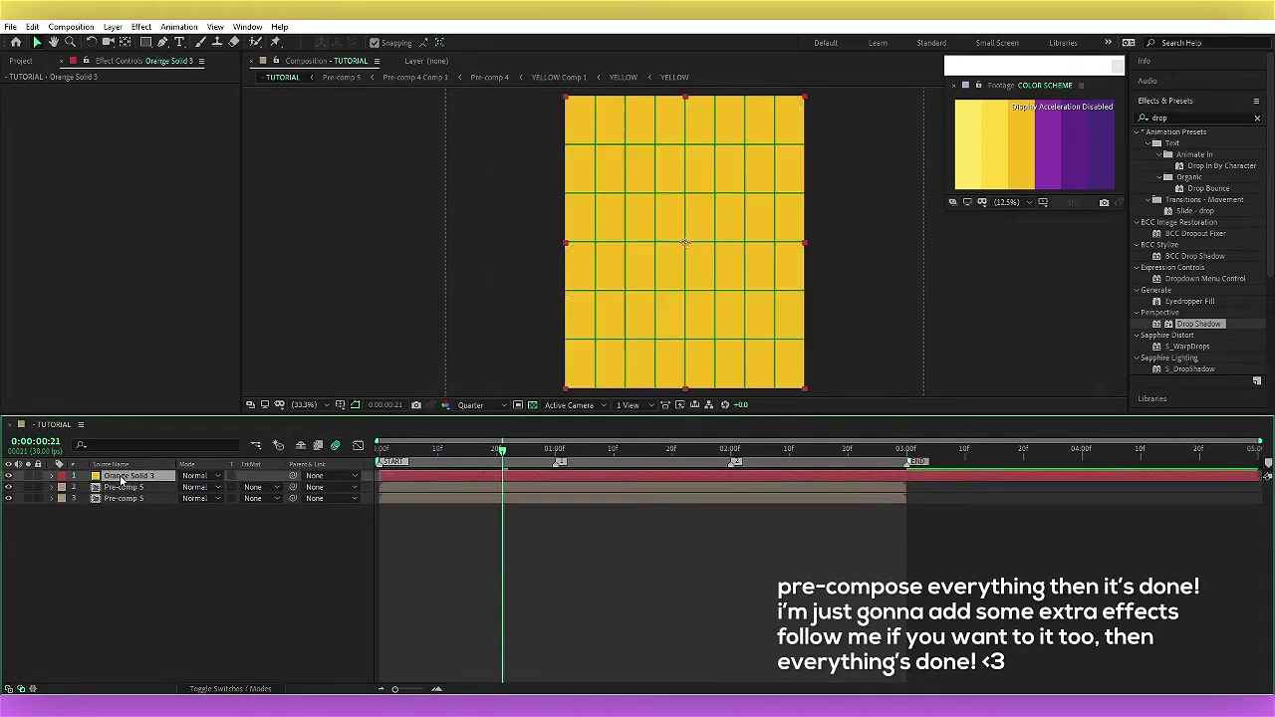
Step: Confirm the solid, trim its end to the current time, and add a Gradient Overlay style
{"action": "left_click", "coordinate": [903, 453]}
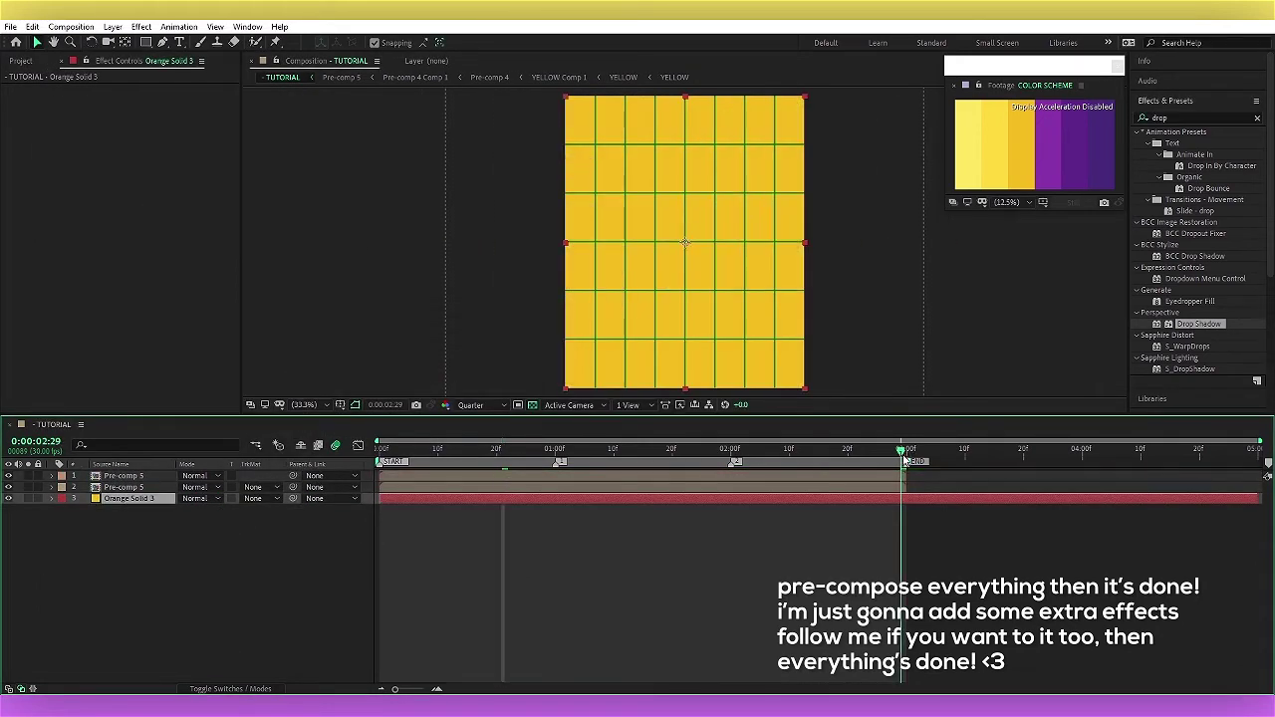
{"action": "key", "text": "alt+]"}
{"action": "left_click", "coordinate": [613, 448]}
{"action": "right_click", "coordinate": [130, 499]}
{"action": "left_click", "coordinate": [329, 463]}
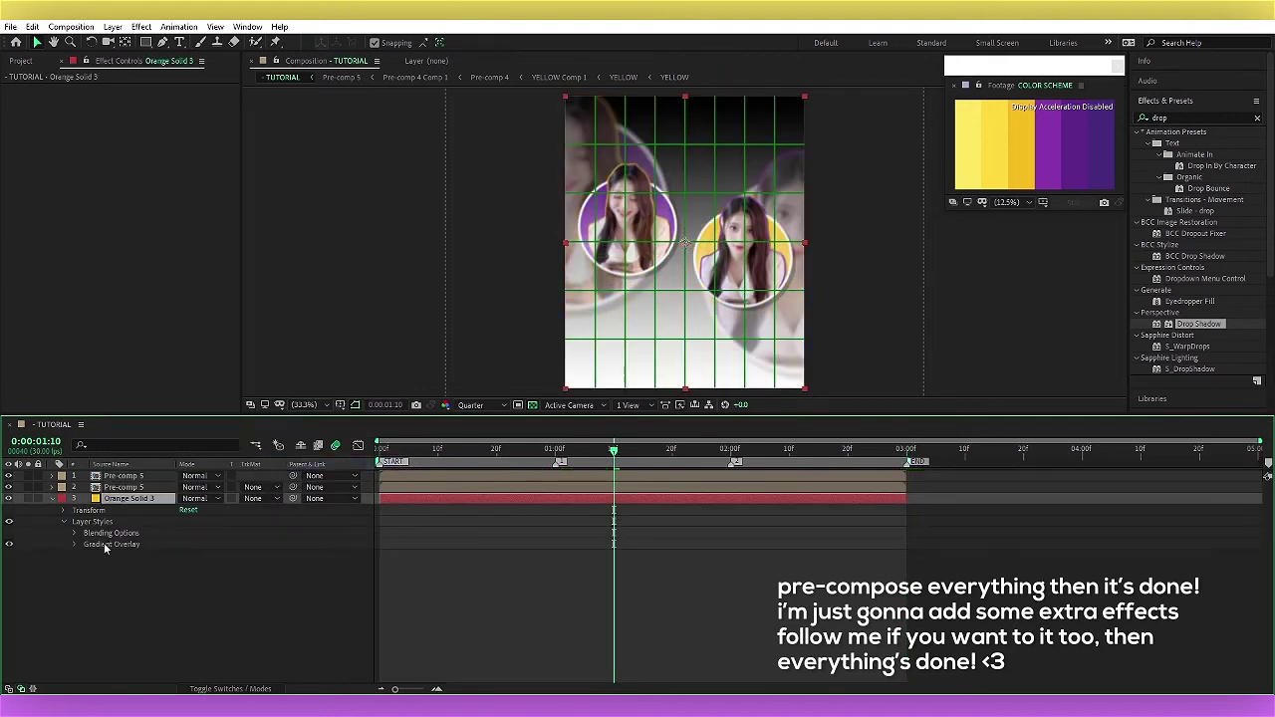
Step: Set the Gradient Overlay colours to yellow FFE863 and purple 8736AA, then play the result
{"action": "left_click", "coordinate": [74, 543]}
{"action": "left_click", "coordinate": [202, 577]}
{"action": "left_click", "coordinate": [283, 68]}
{"action": "left_click", "coordinate": [309, 126]}
{"action": "left_click", "coordinate": [973, 148]}
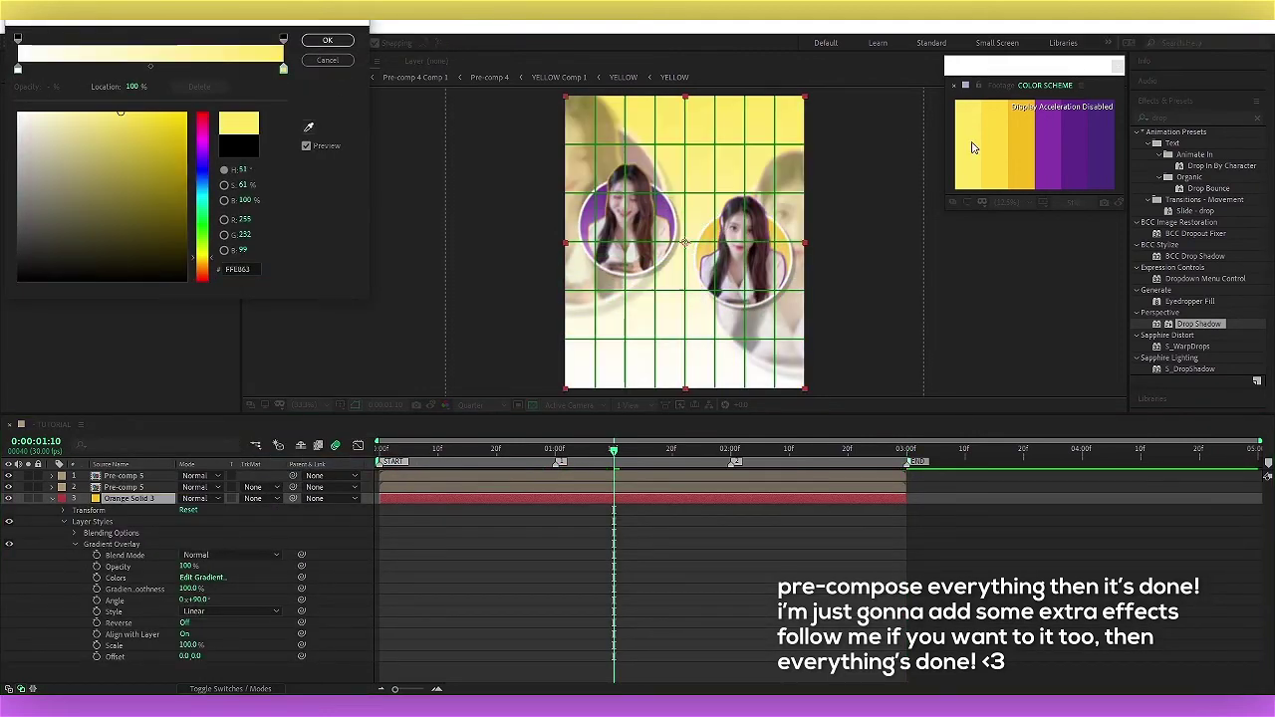
{"action": "left_click", "coordinate": [17, 68]}
{"action": "left_click", "coordinate": [309, 126]}
{"action": "left_click", "coordinate": [1076, 149]}
{"action": "left_click", "coordinate": [327, 39]}
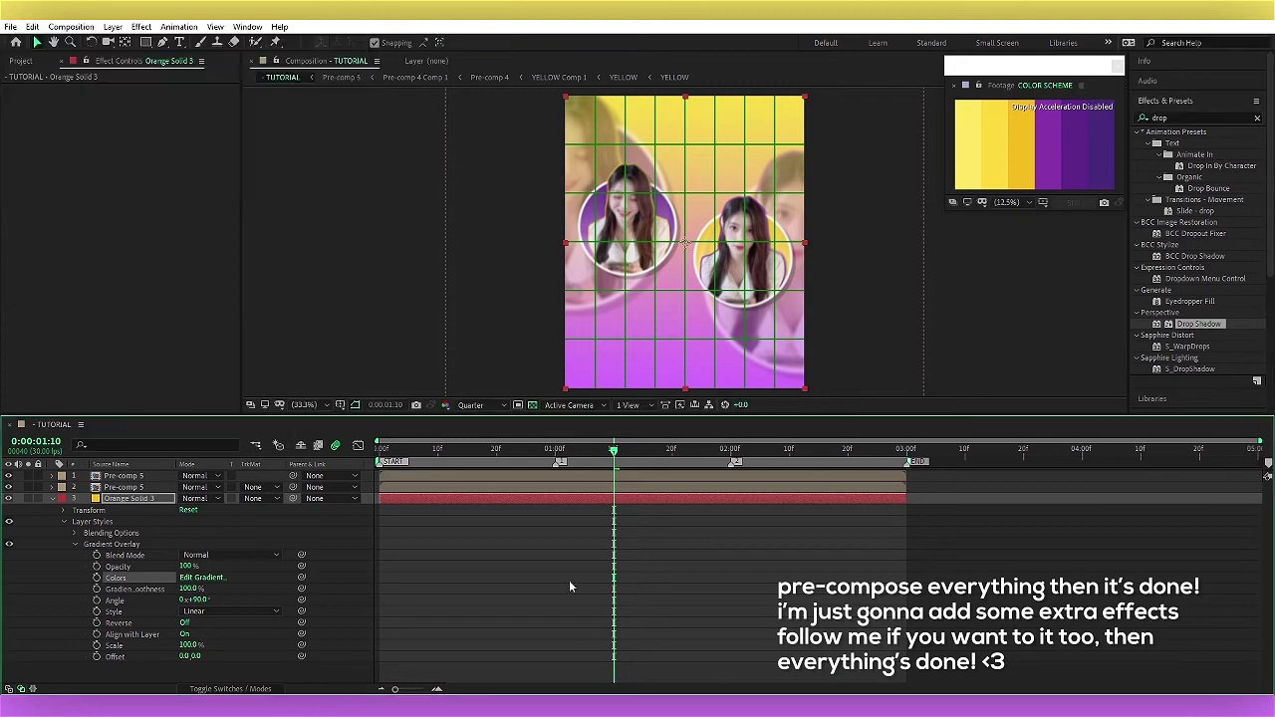
{"action": "key", "text": "space"}
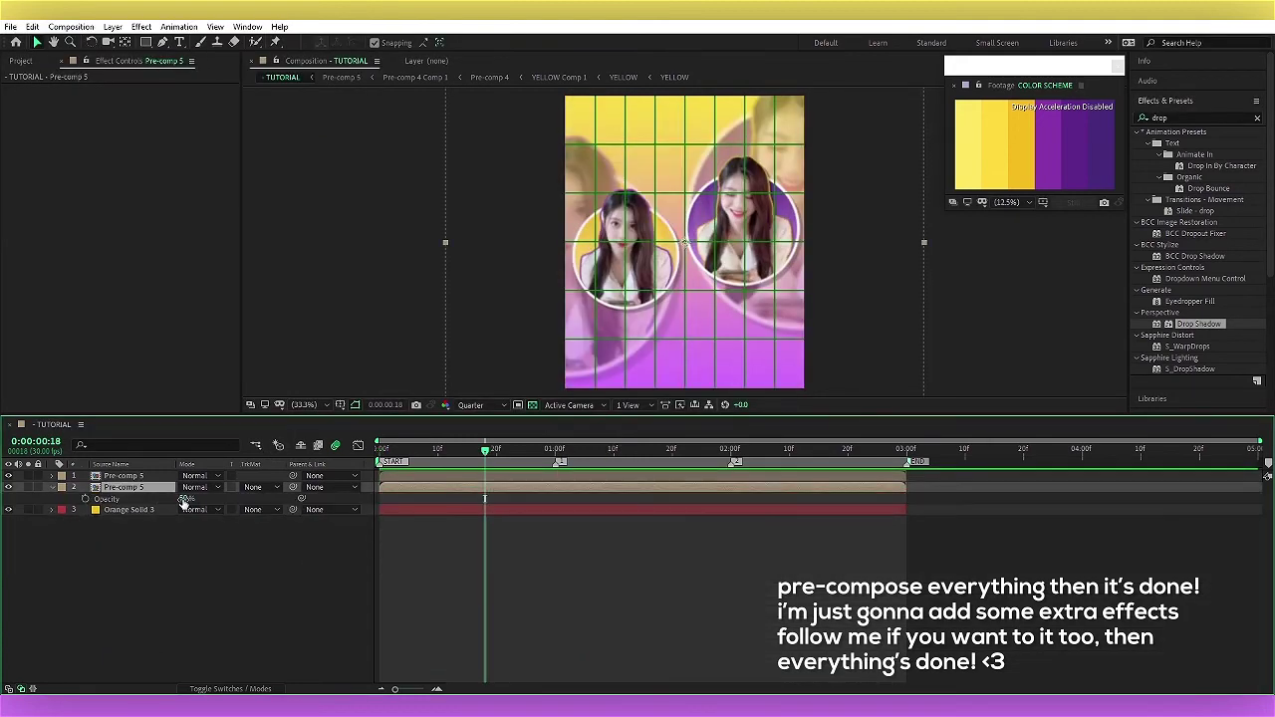
Step: Rotate the enlarged duplicate Pre-comp 5 slightly and lower its opacity to 30%
{"action": "left_click", "coordinate": [164, 486]}
{"action": "key", "text": "r"}
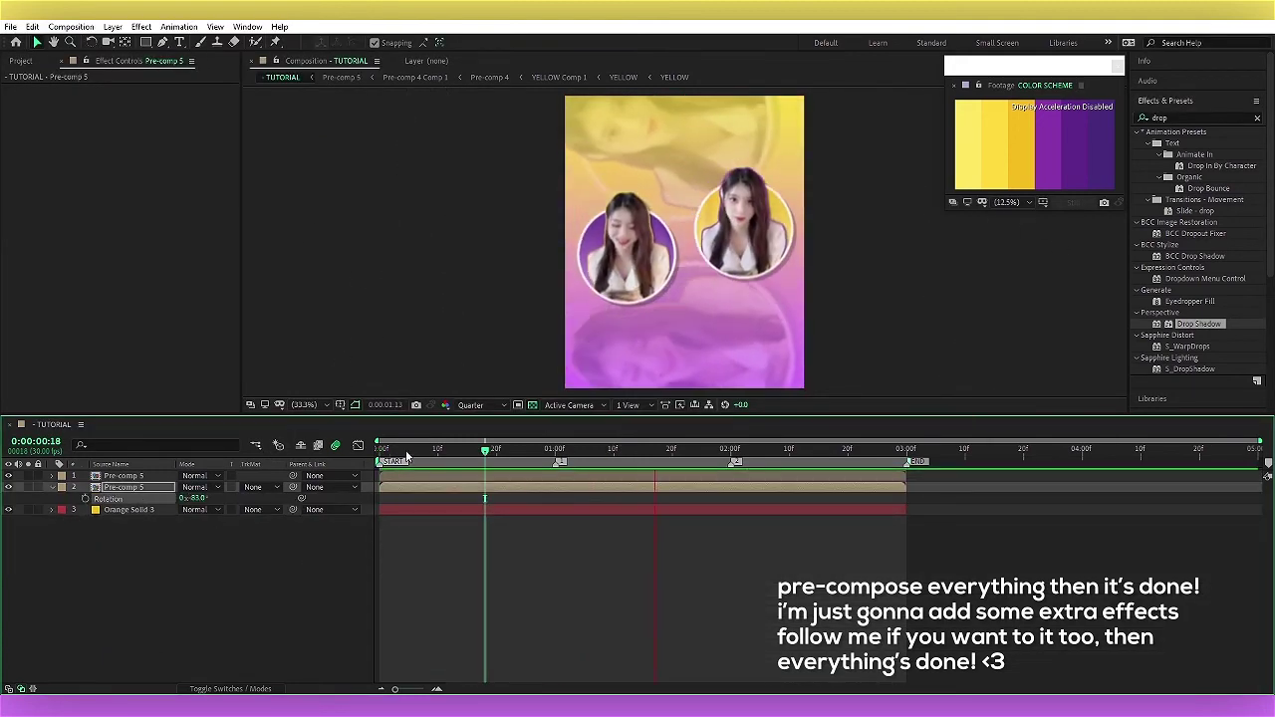
{"action": "left_click_drag", "start_coordinate": [191, 497], "coordinate": [200, 505]}
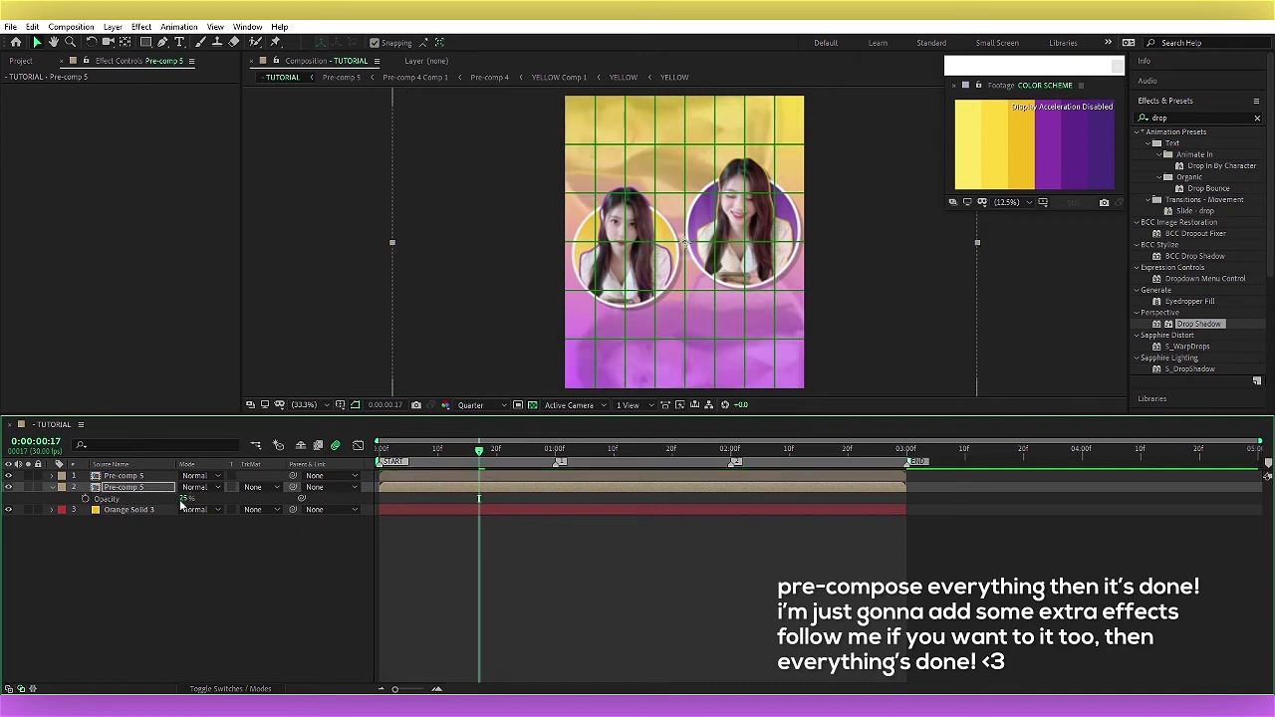
{"action": "key", "text": "t"}
{"action": "left_click", "coordinate": [494, 547]}
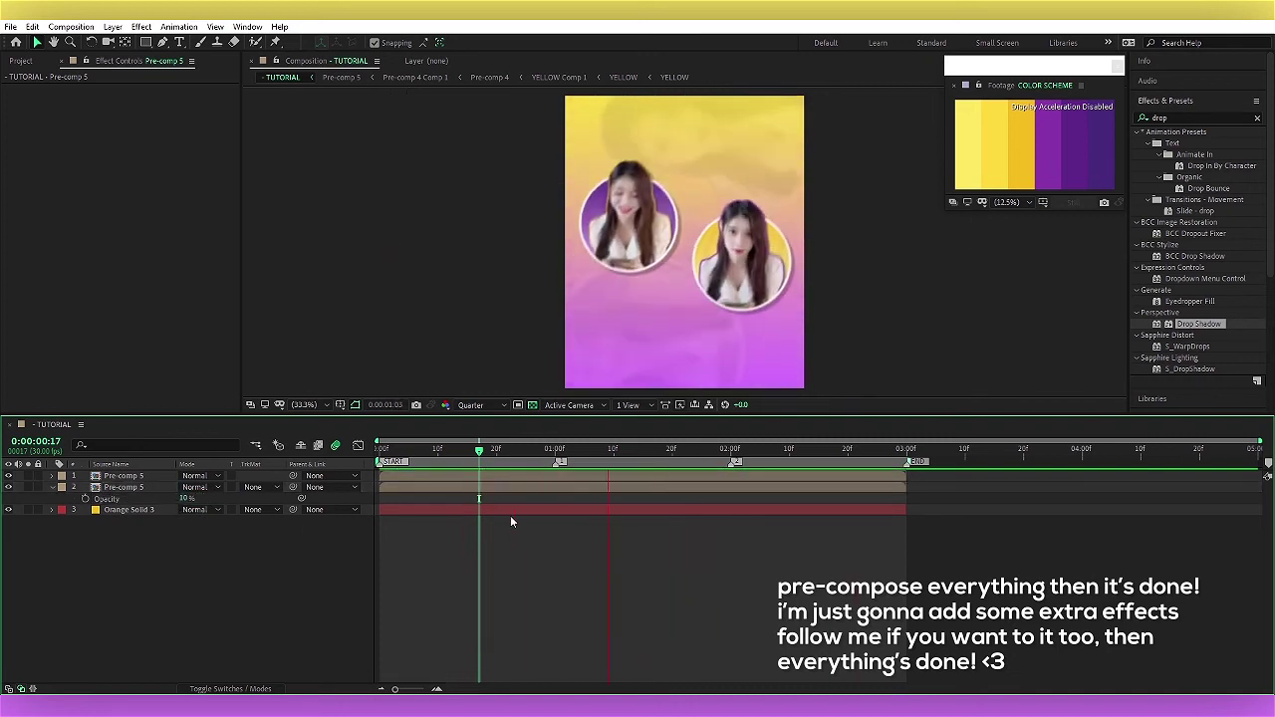